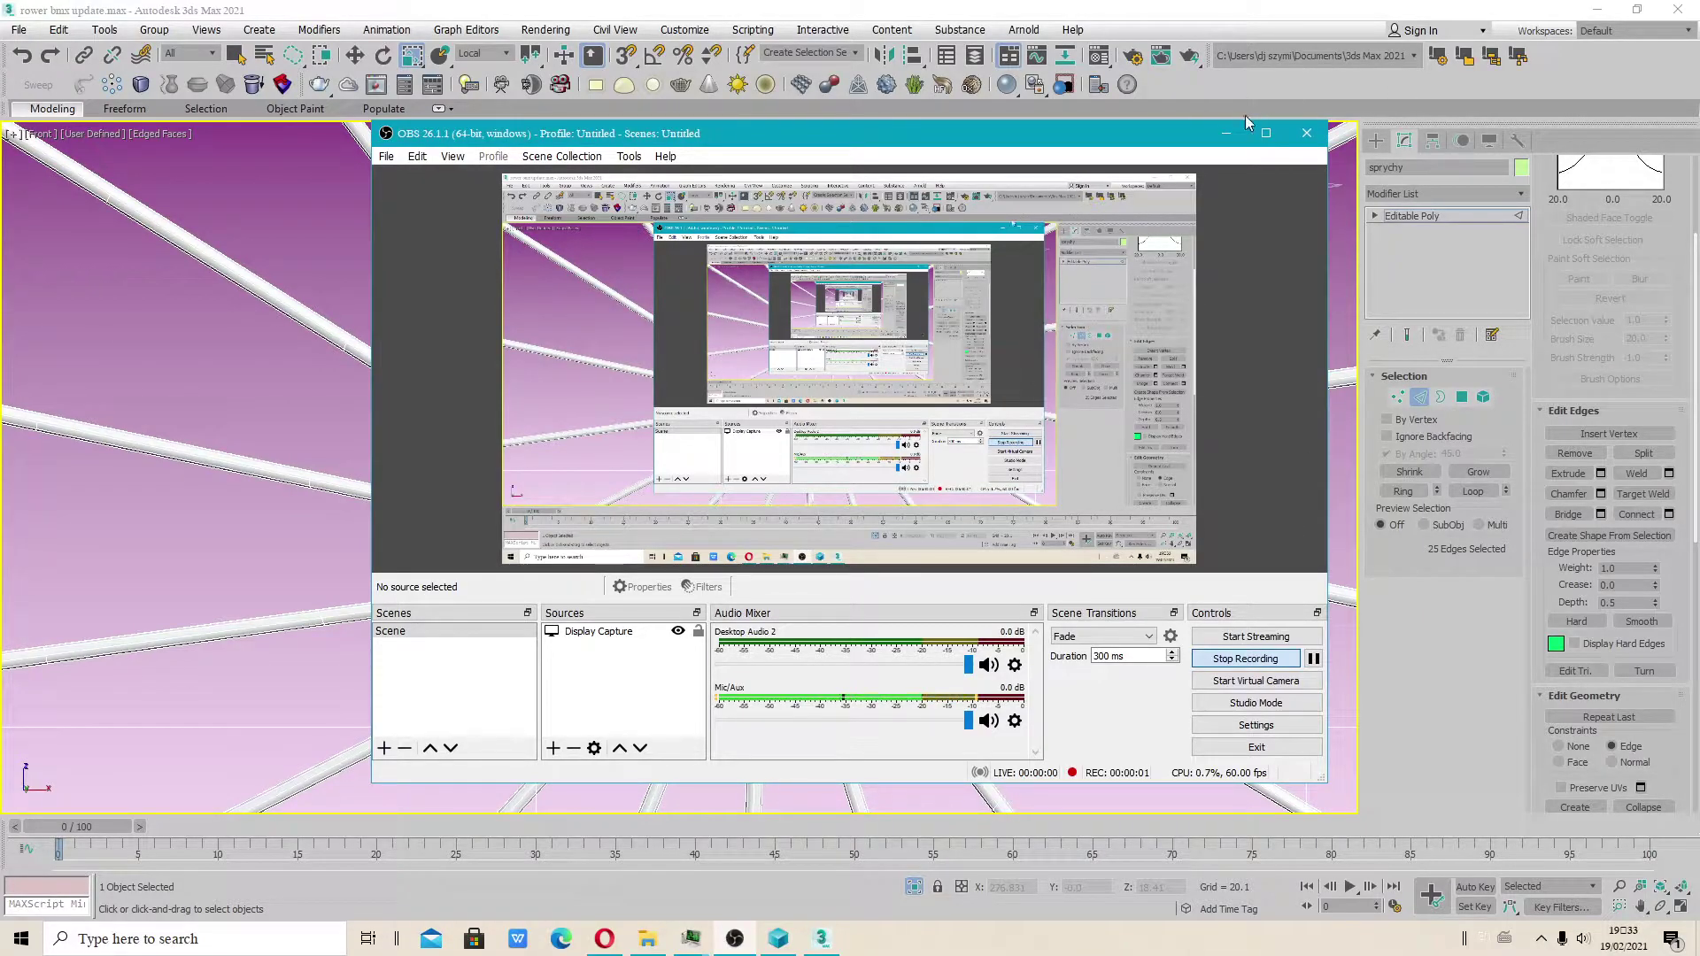
Step: Switch the spokes mesh to vertex editing and lasso-select the ring of spoke vertices closest around the hub
click(1225, 133)
click(1397, 397)
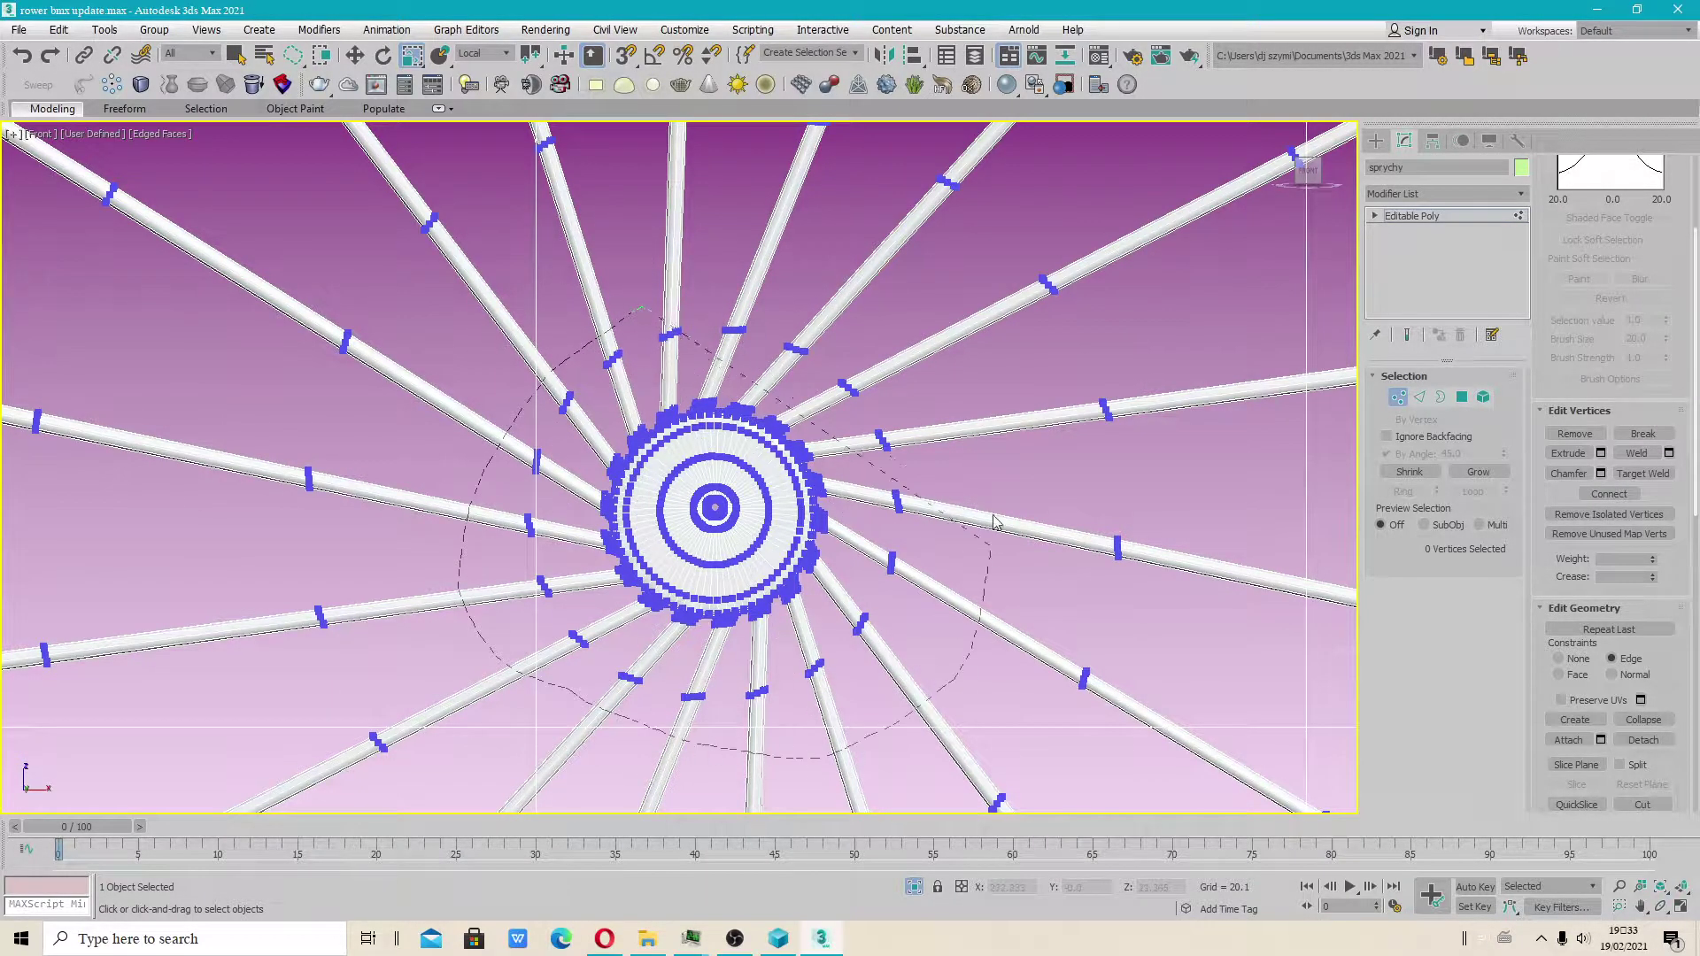
drag(990, 507, 818, 305)
drag(708, 294, 662, 310)
drag(628, 337, 626, 354)
scroll(673, 416, down, 3)
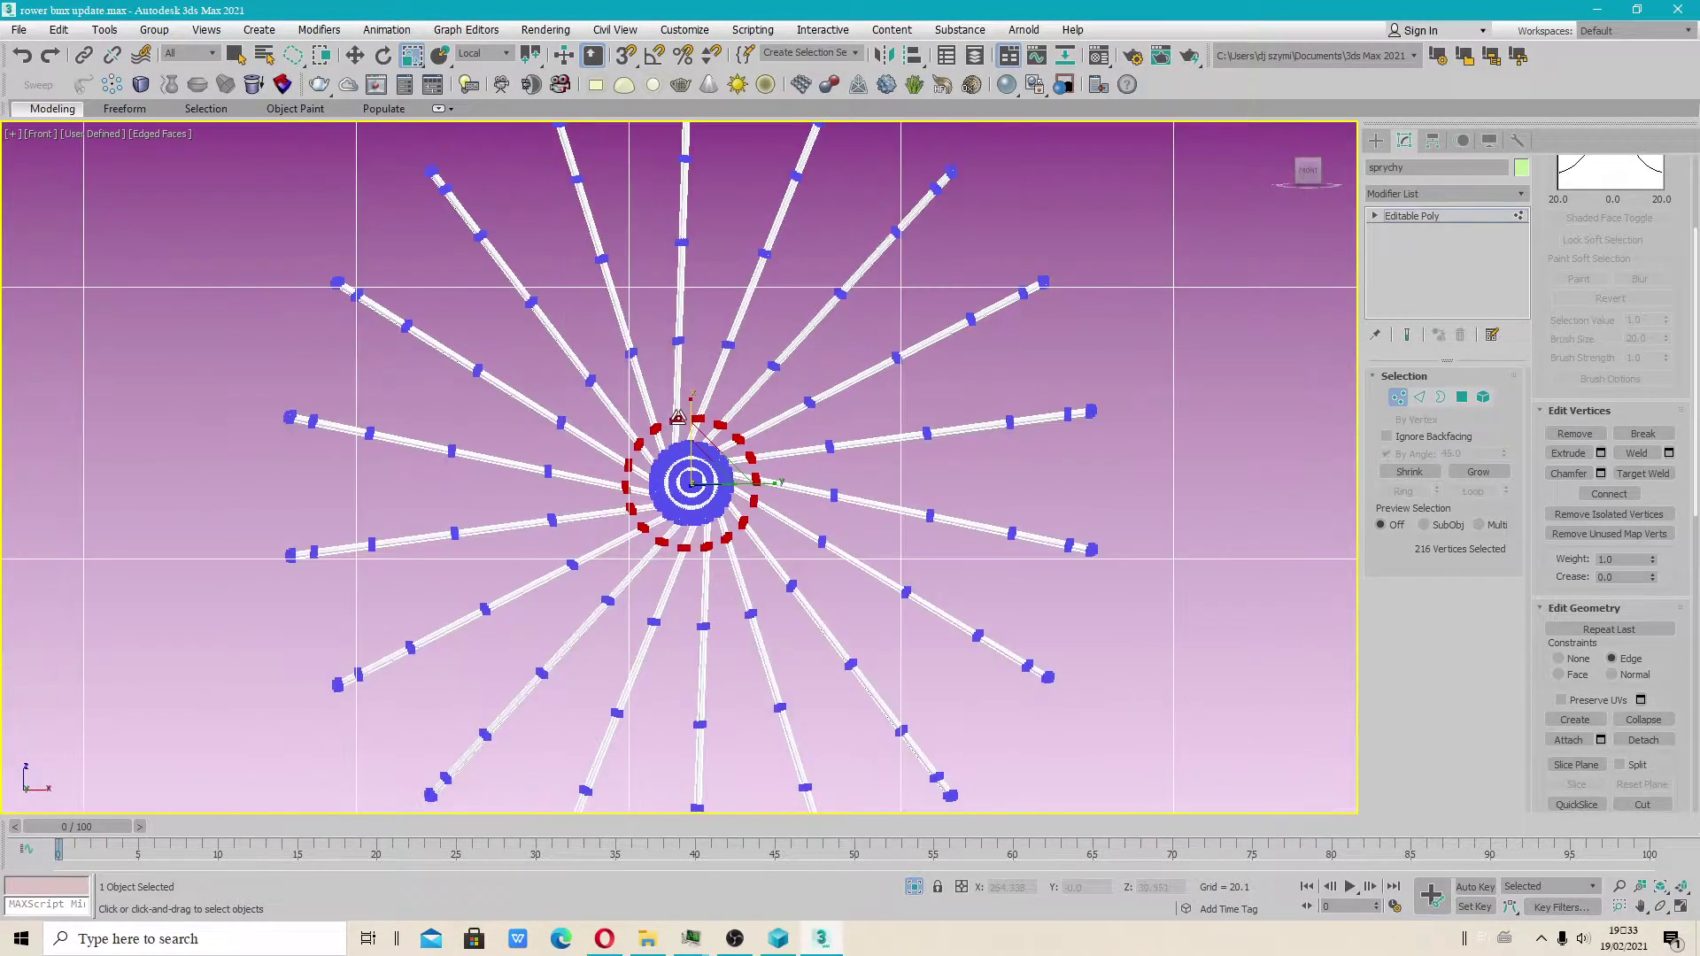
scroll(677, 443, down, 2)
scroll(682, 488, up, 4)
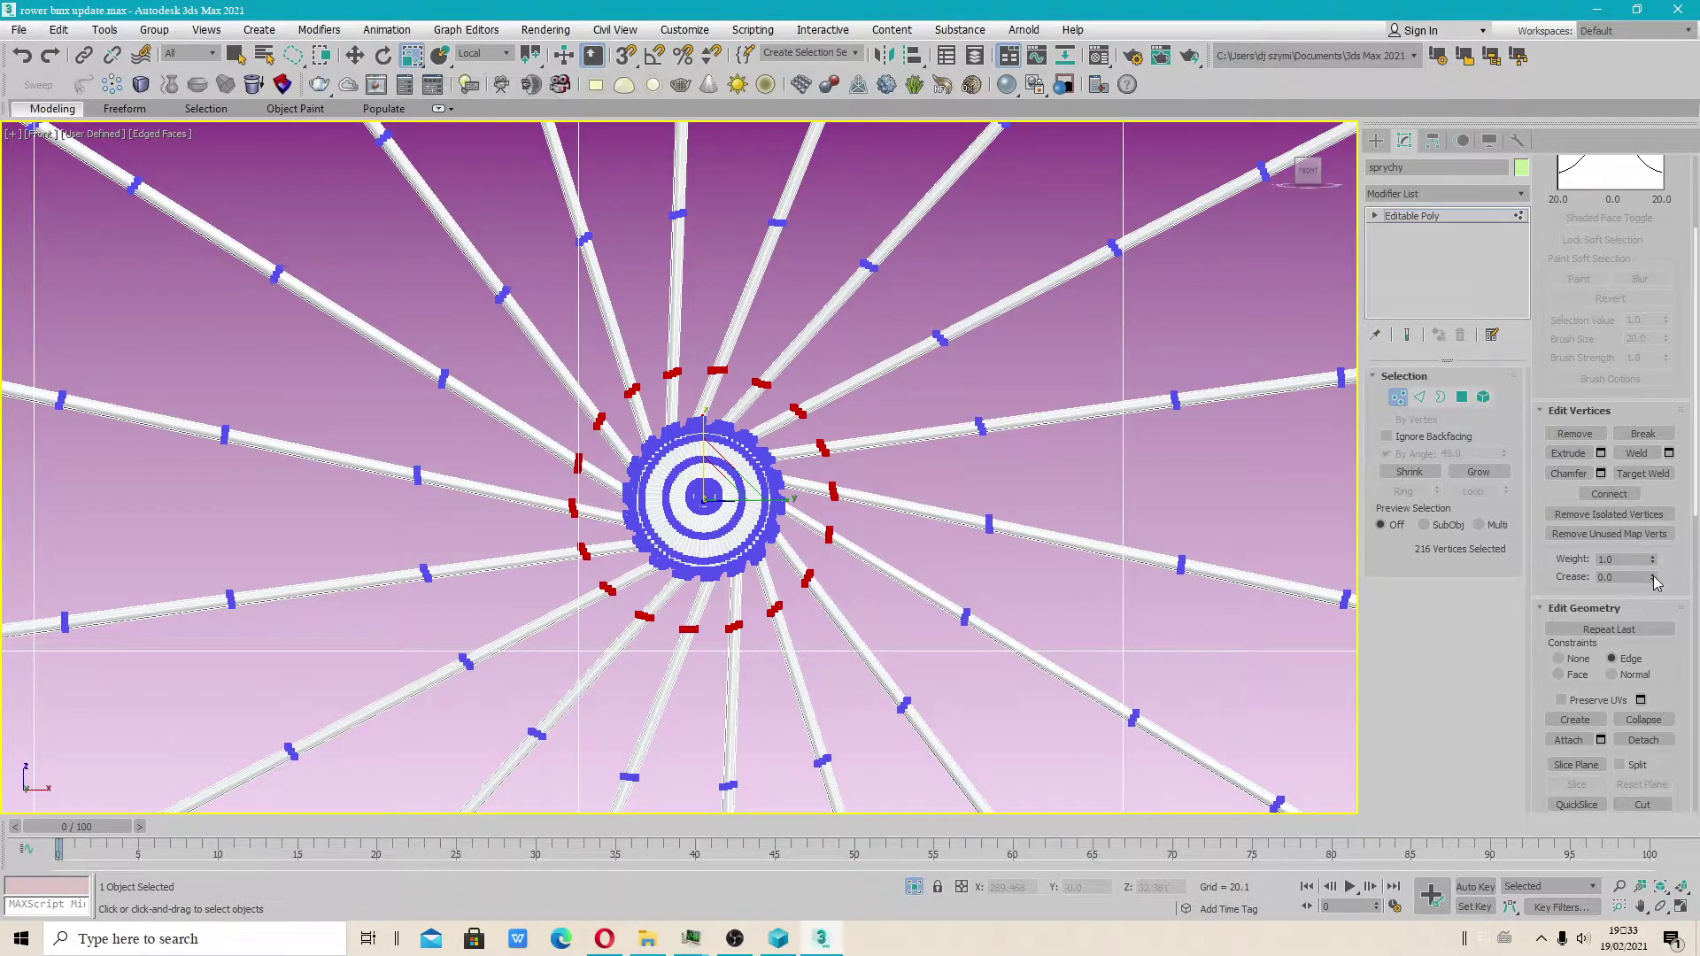
scroll(1652, 585, down, 1)
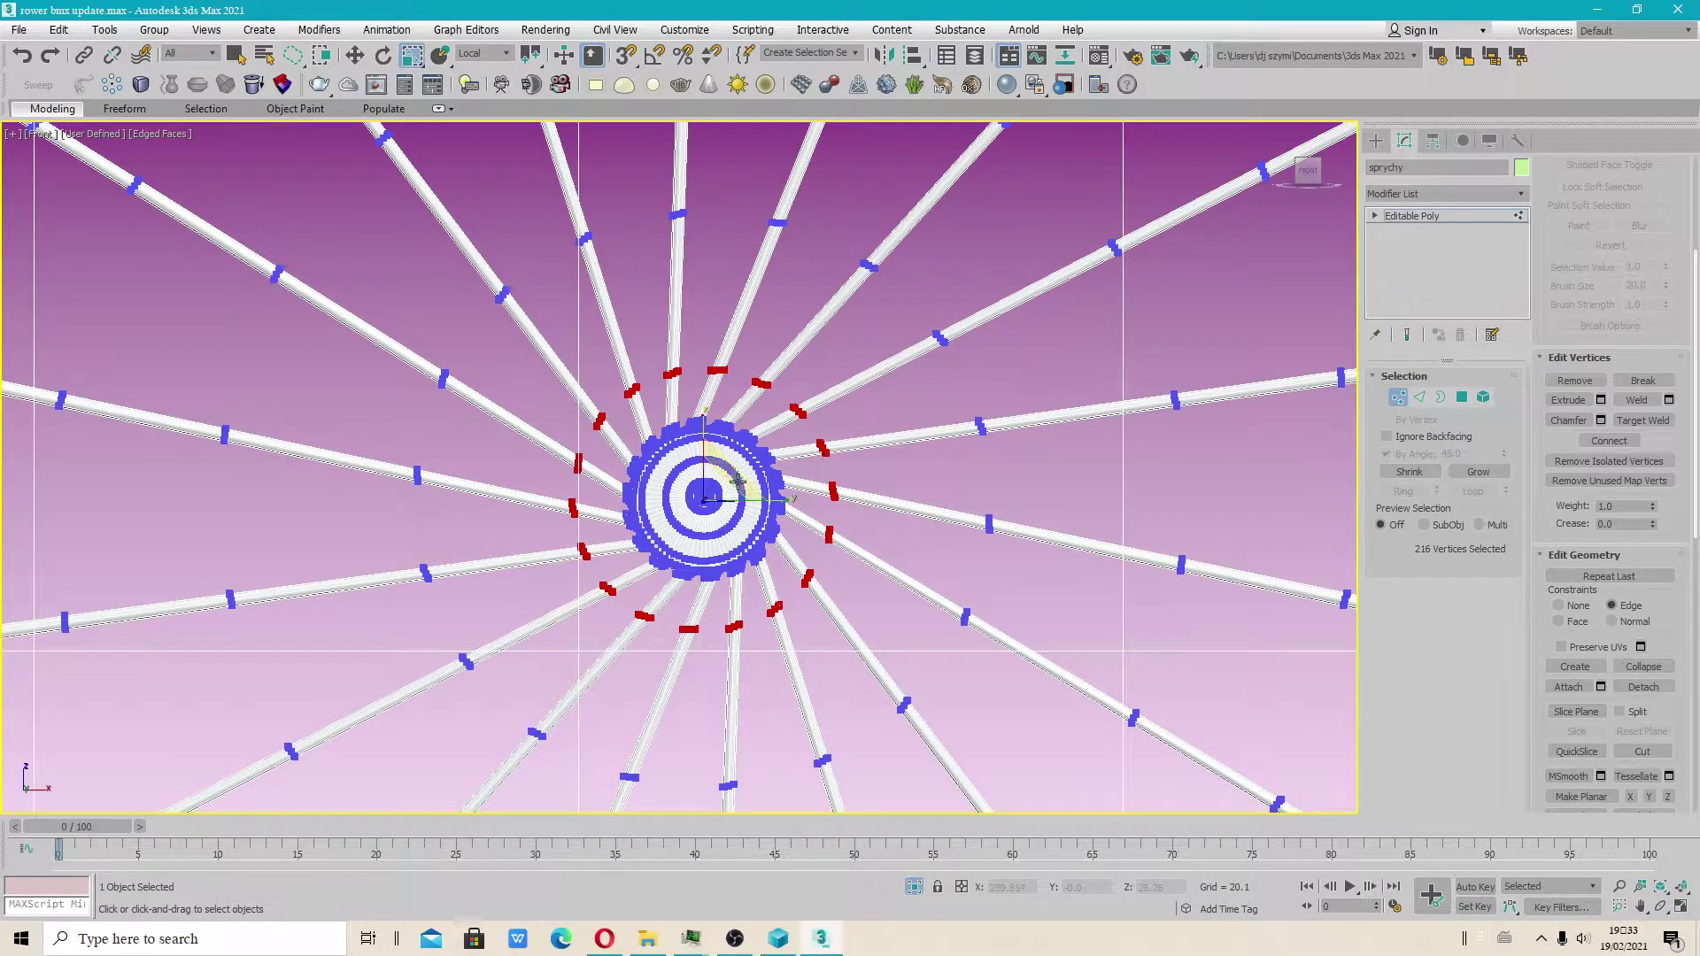
Step: Scale the selected vertex ring outward along the spokes, and change the Front viewport to Perspective
drag(716, 486, 799, 488)
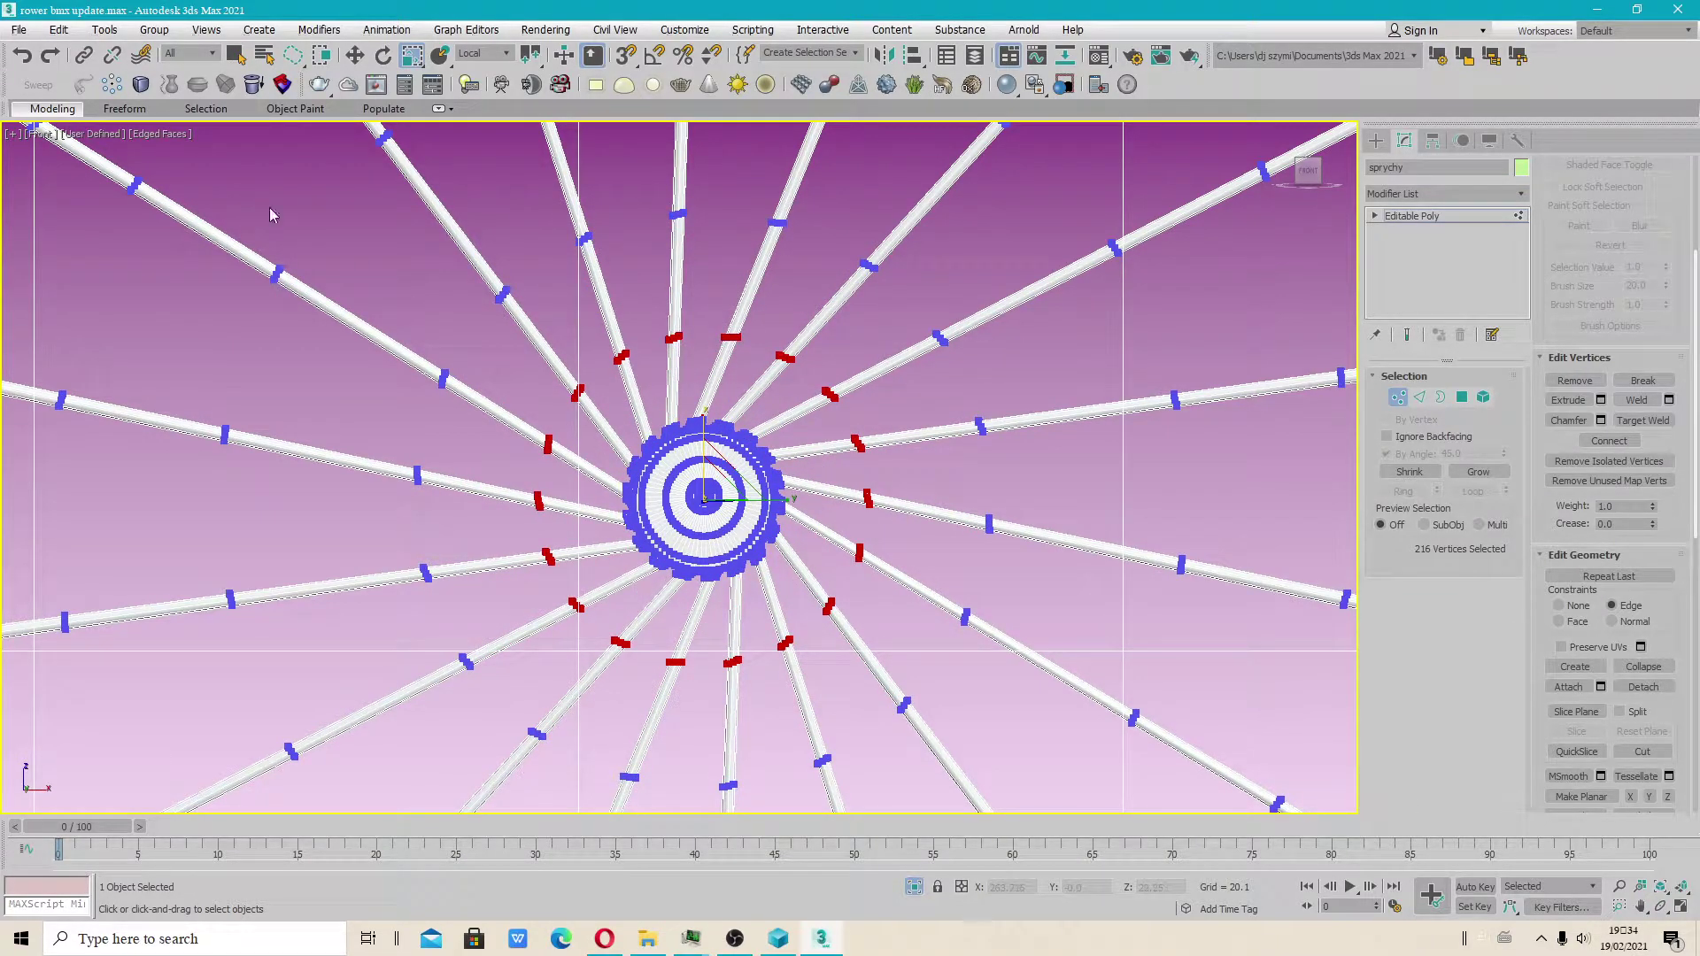
click(82, 134)
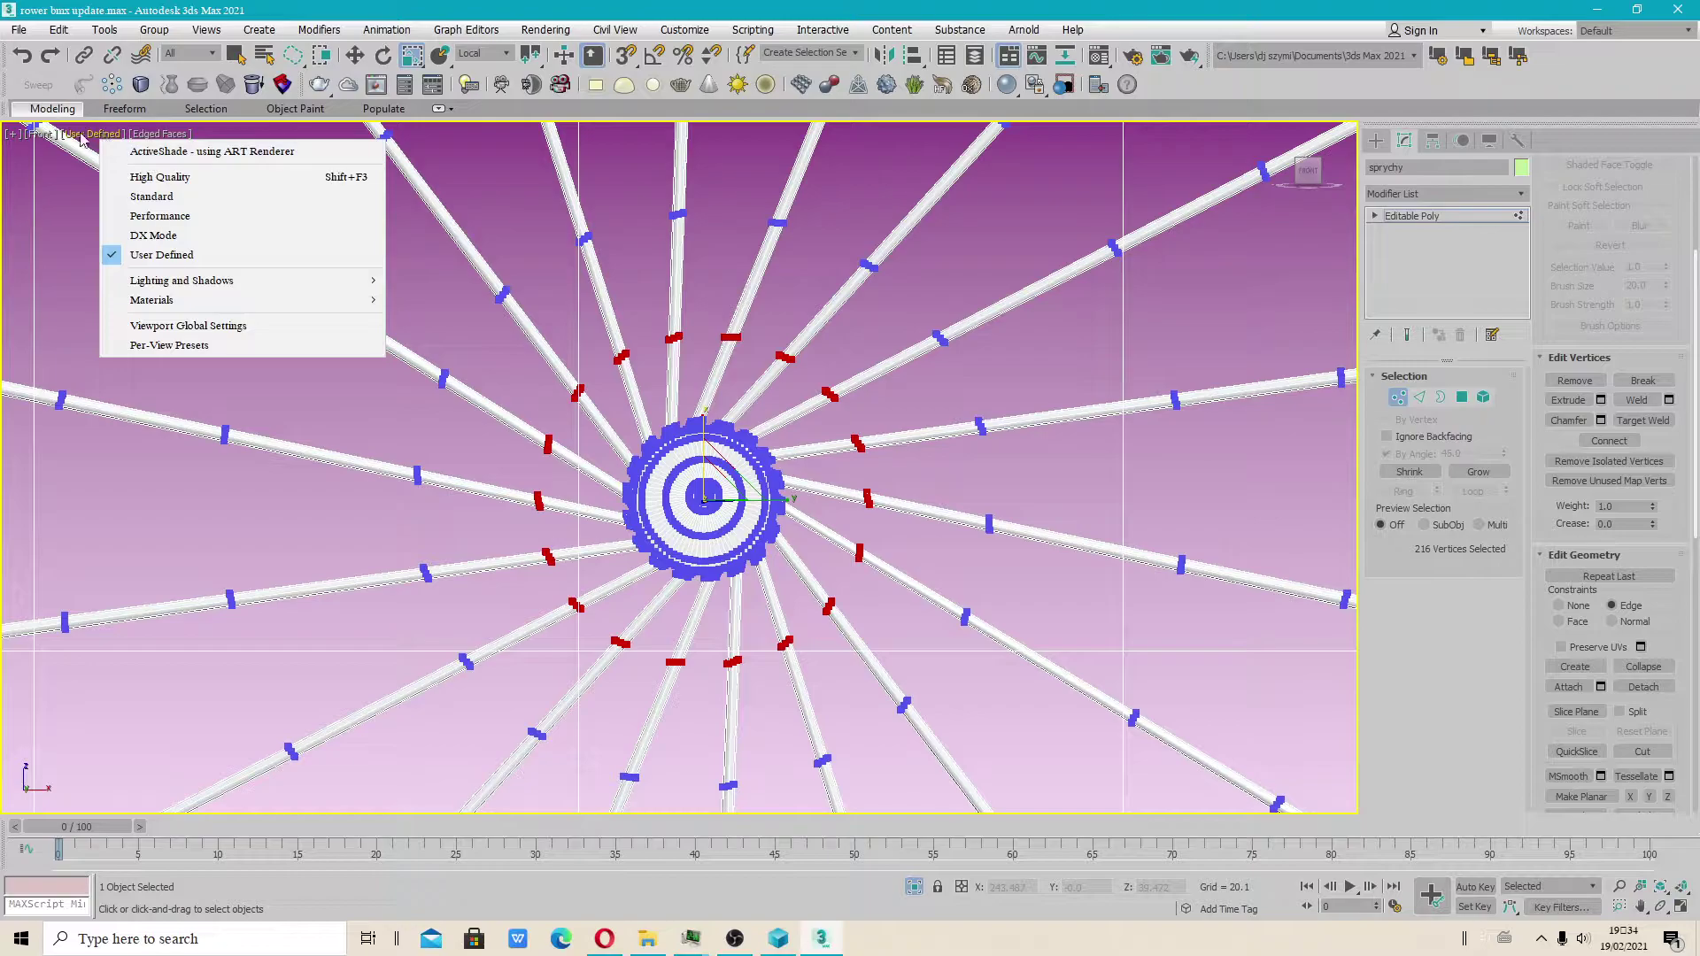
click(39, 133)
click(99, 199)
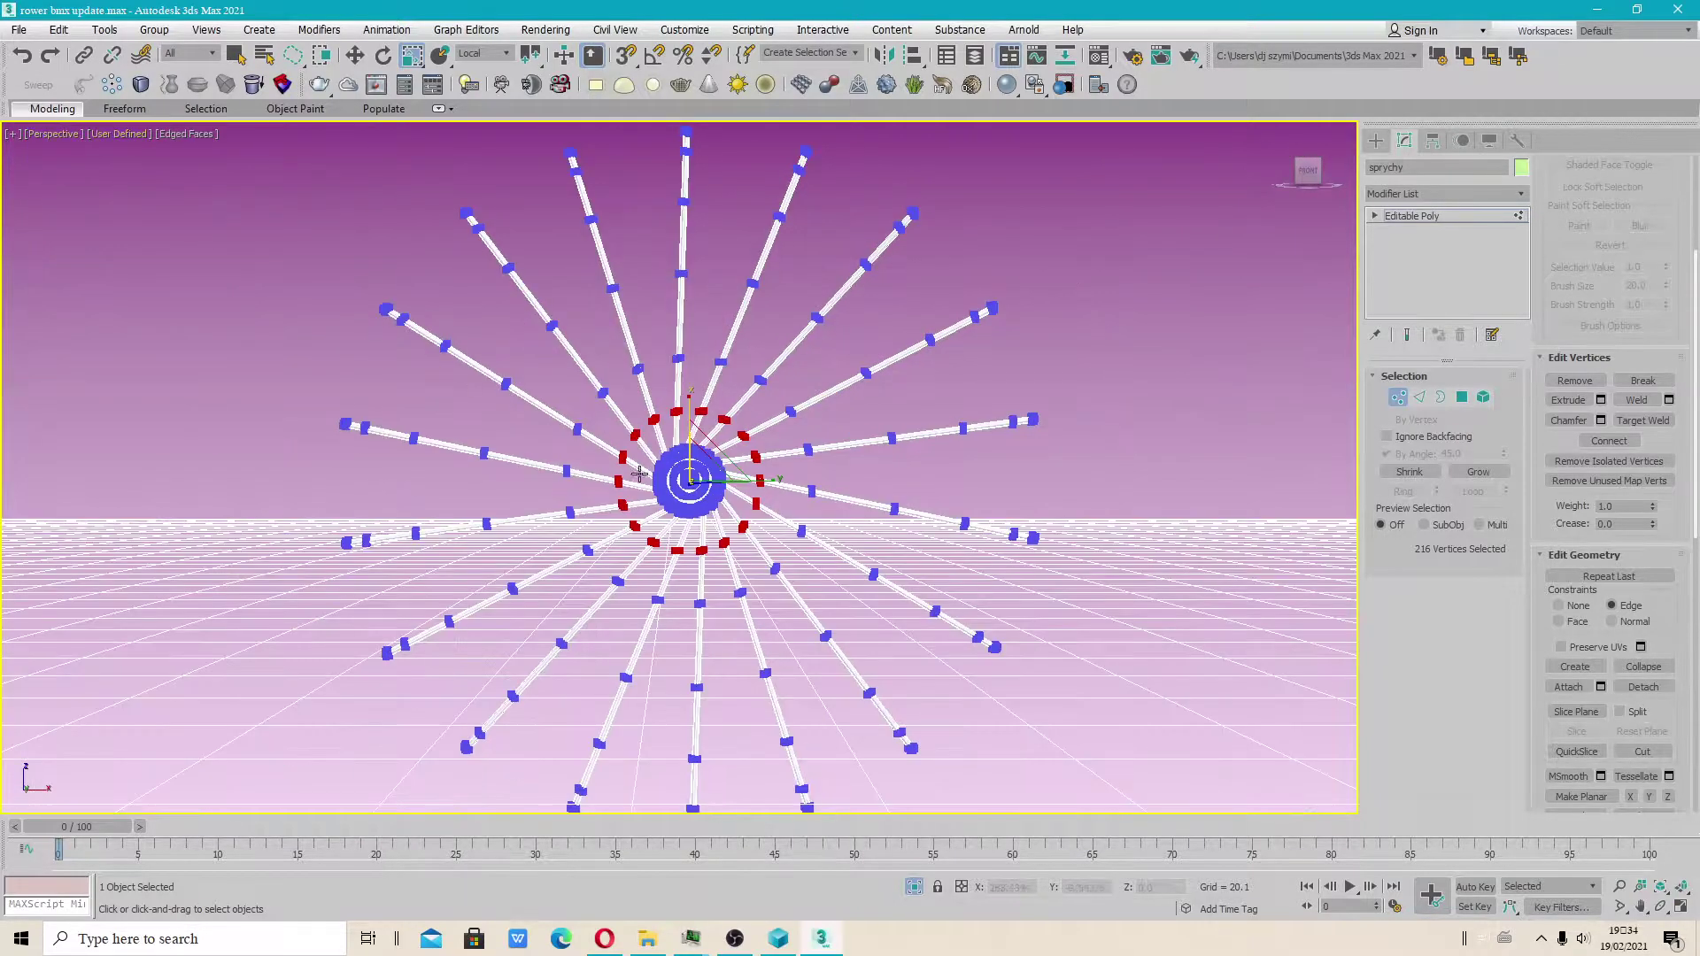
alt+middle_drag(574, 461, 627, 477)
scroll(627, 477, up, 6)
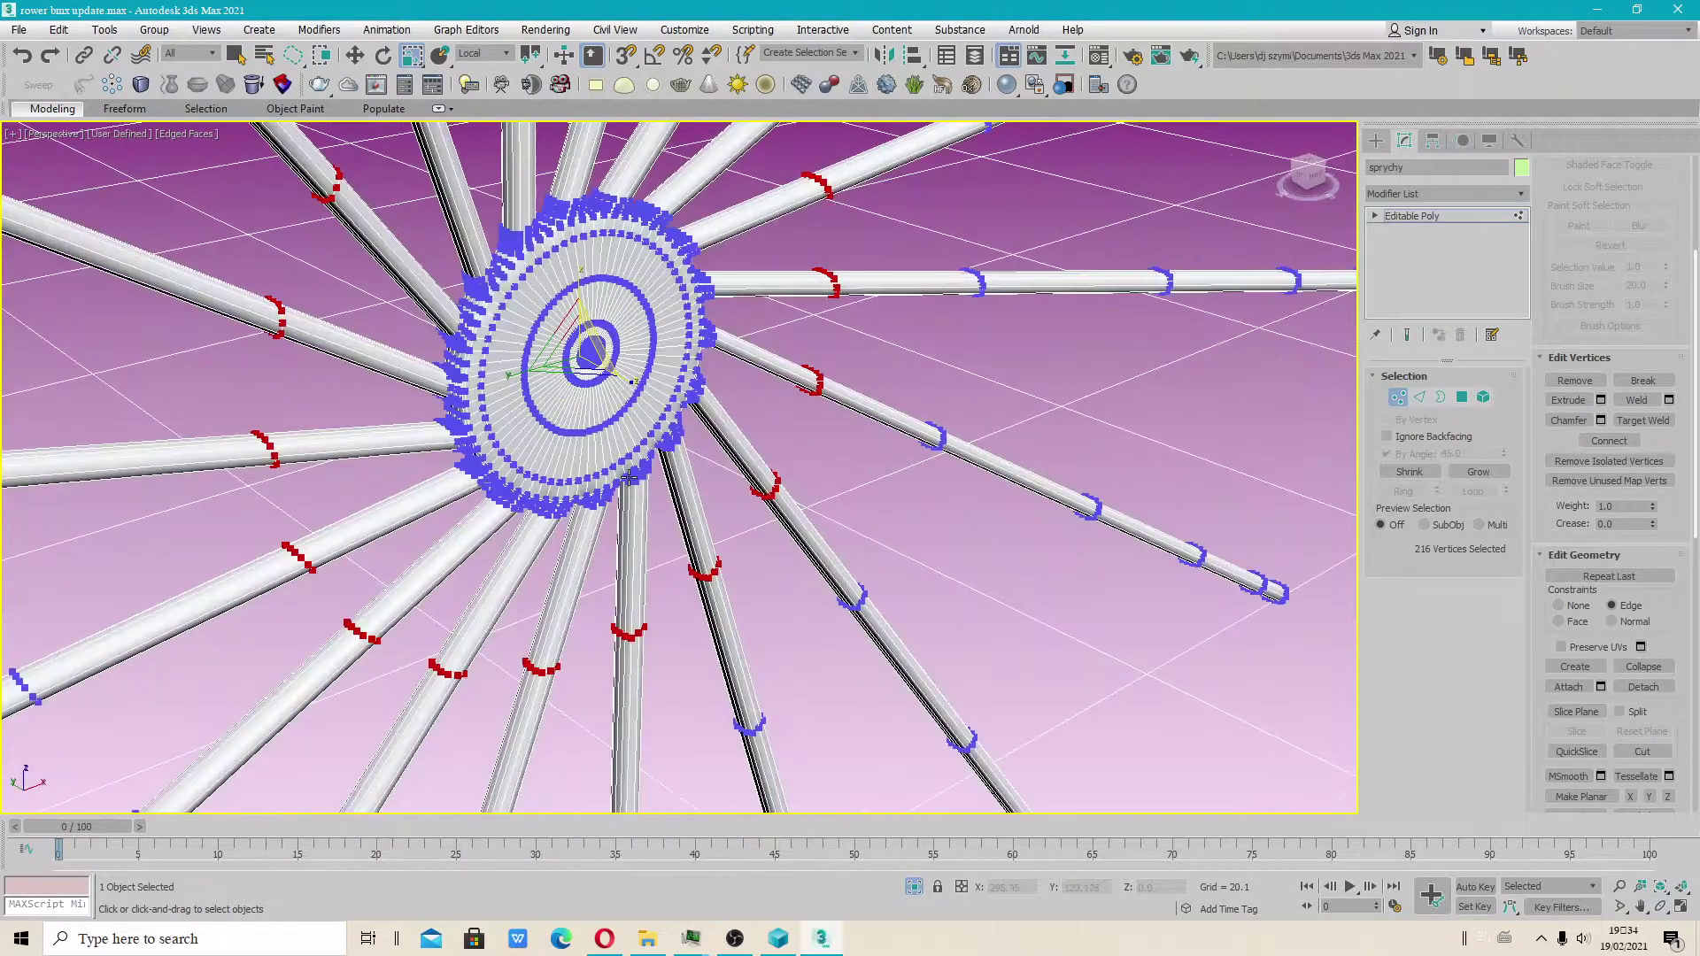
Step: Set the reference coordinate system to World and scale the selected vertex ring along the spokes, pulling it in close to the hub
click(482, 53)
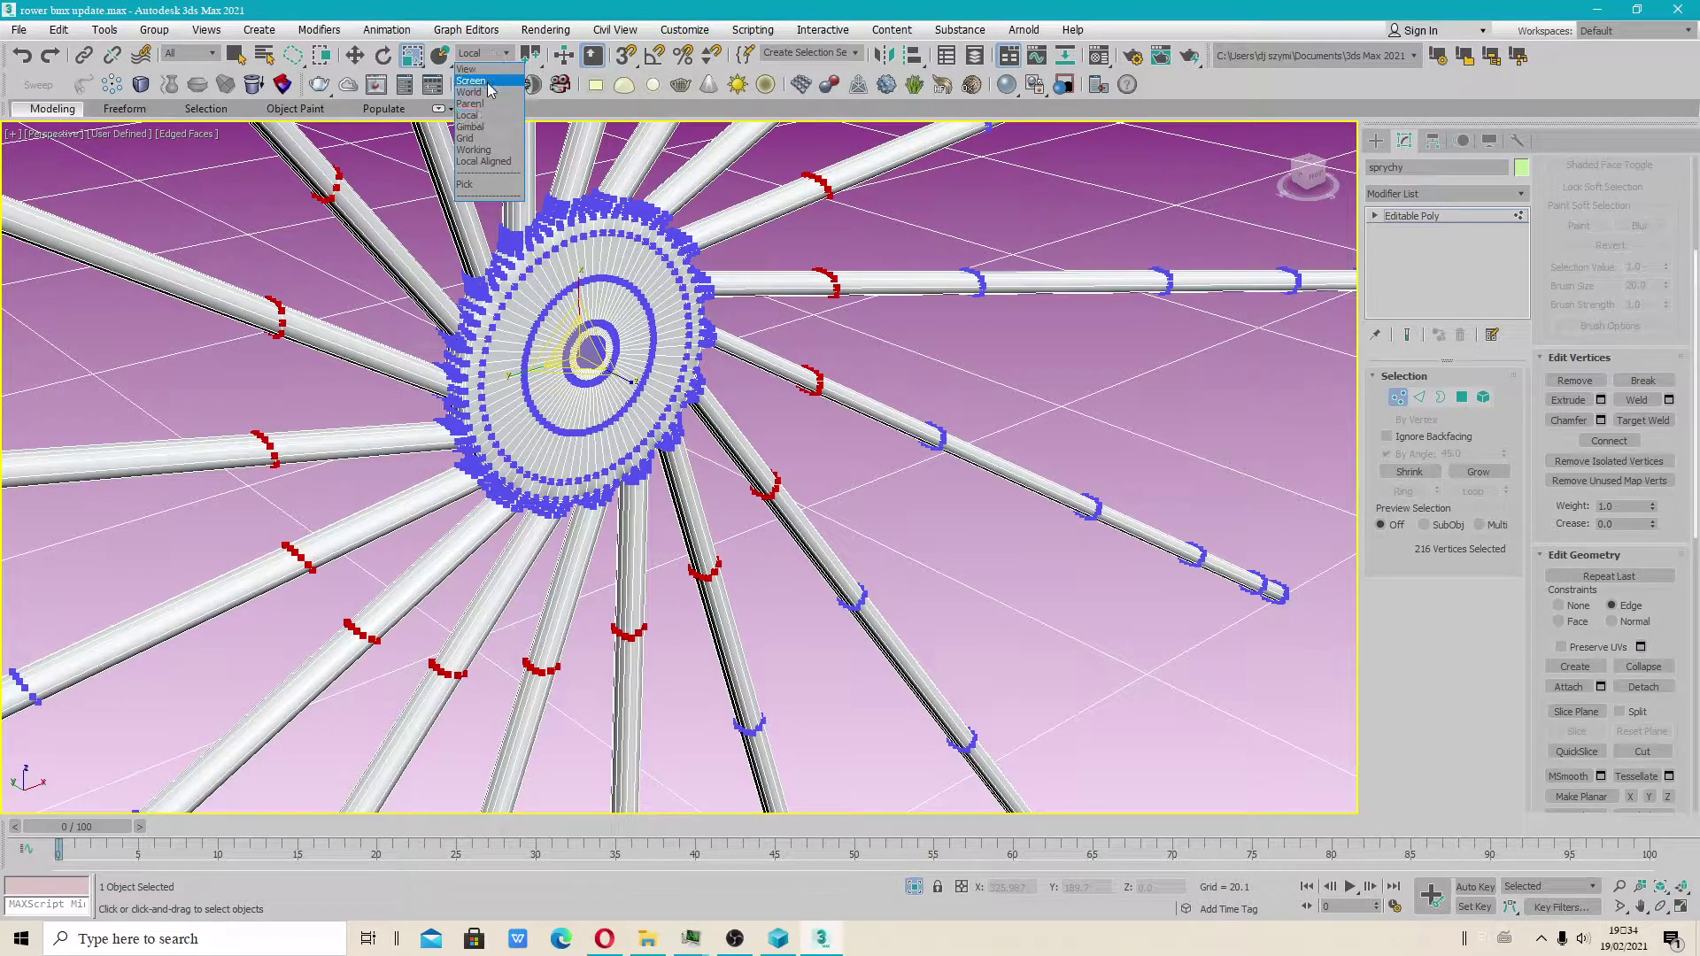
click(492, 98)
drag(577, 347, 577, 341)
scroll(577, 343, down, 3)
alt+middle_drag(805, 456, 845, 451)
drag(747, 455, 734, 395)
mouse_move(539, 353)
alt+middle_down()
mouse_move(531, 368)
mouse_move(533, 347)
alt+middle_up()
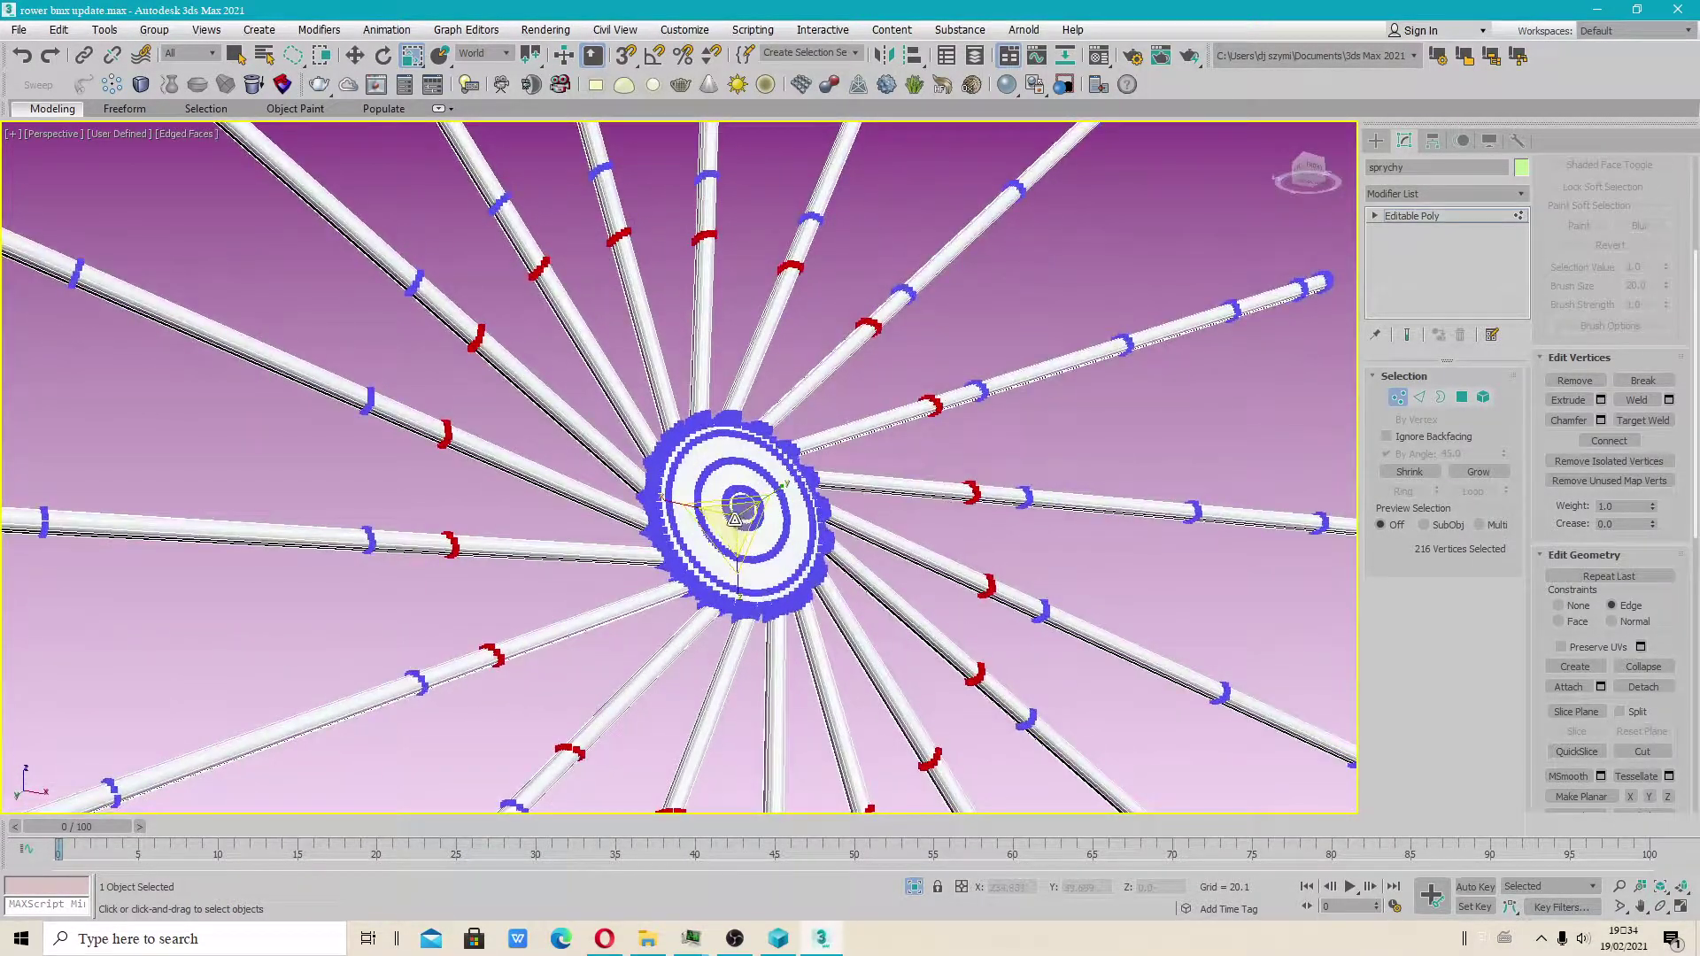
drag(734, 518, 739, 579)
Step: Convert the selected vertex ring to an edge selection
right_click(623, 459)
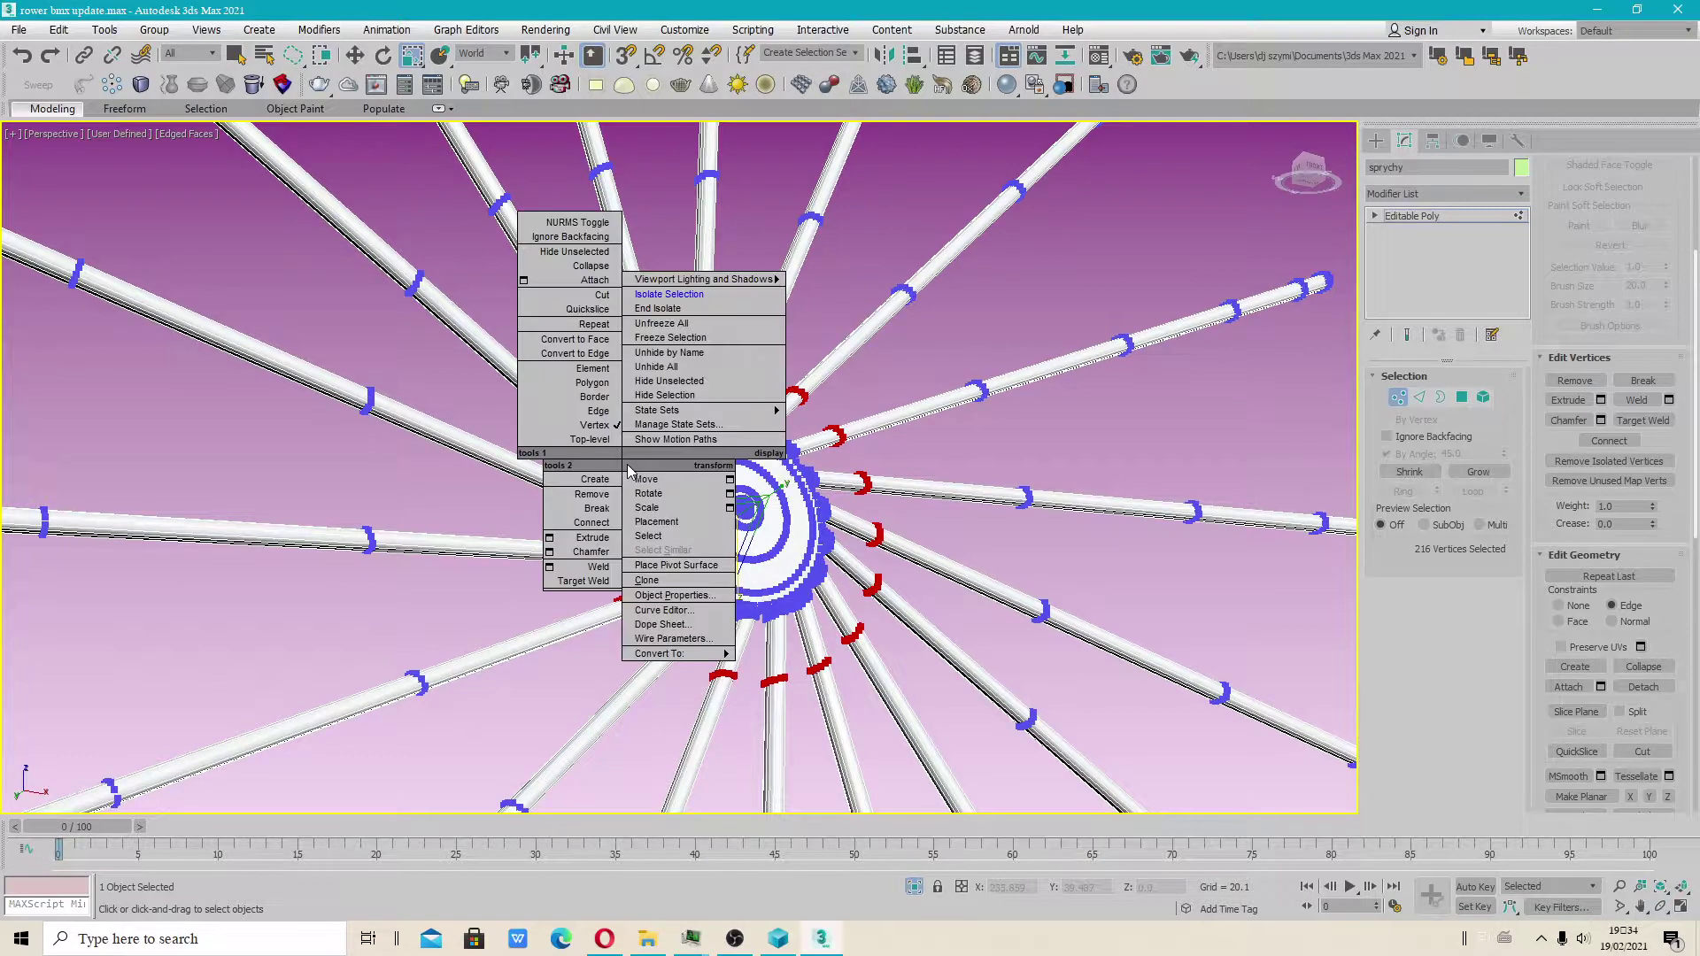
click(1559, 443)
right_click(617, 372)
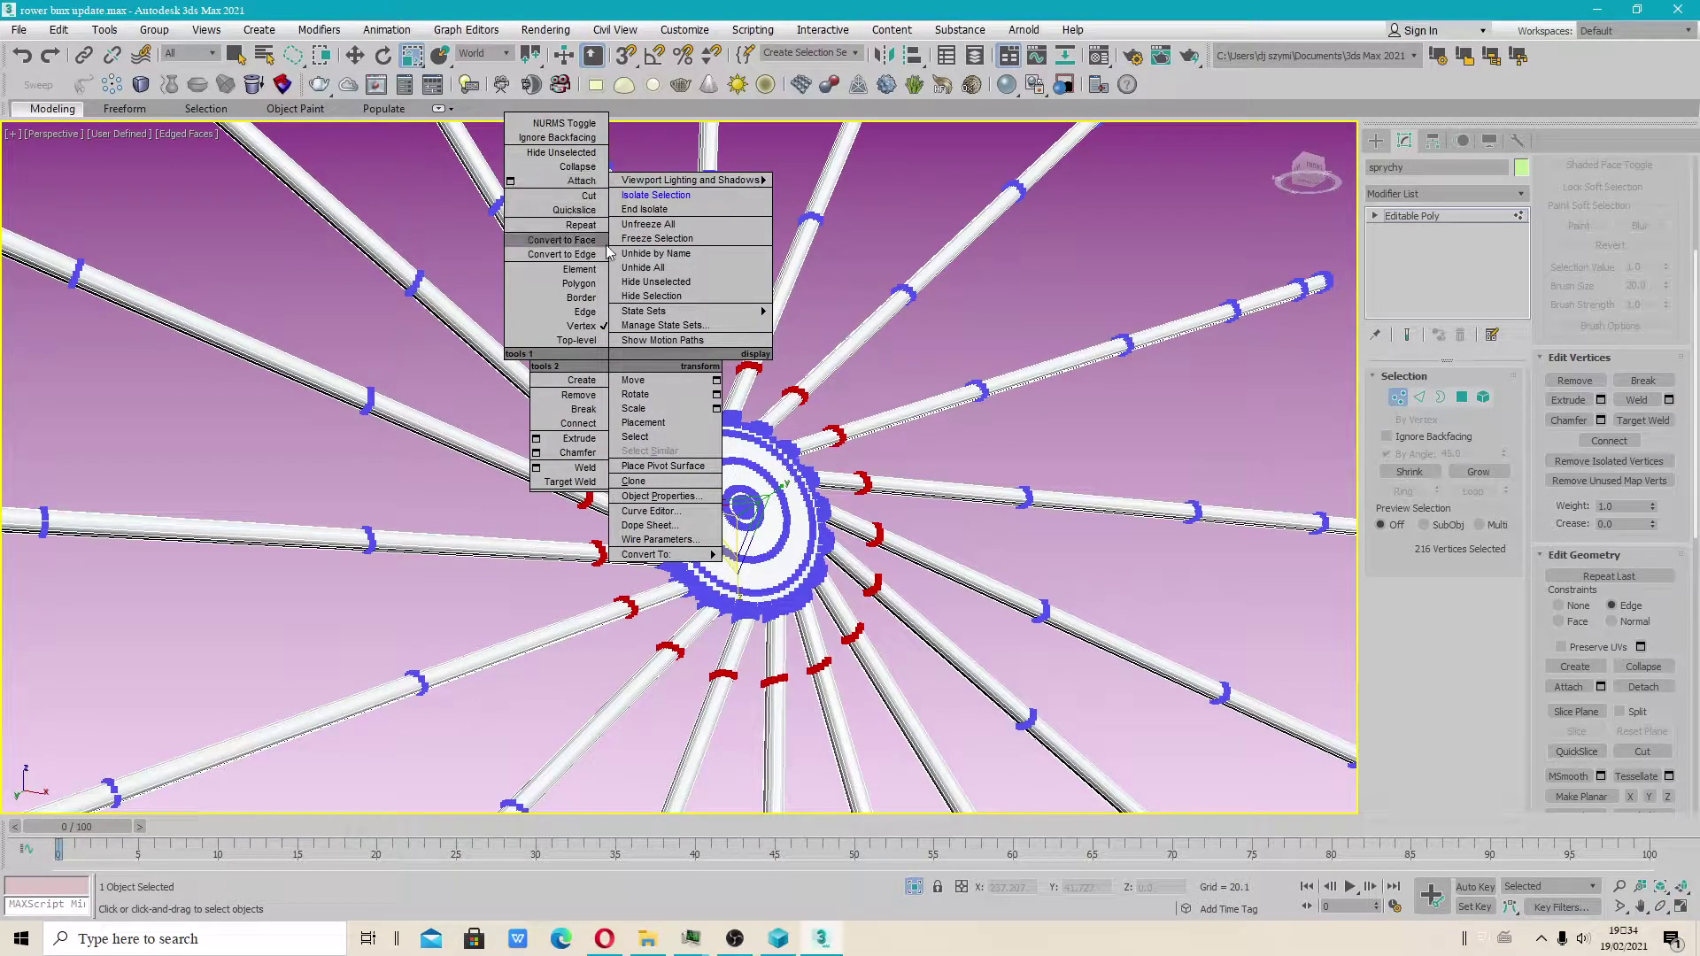
click(842, 416)
right_click(819, 413)
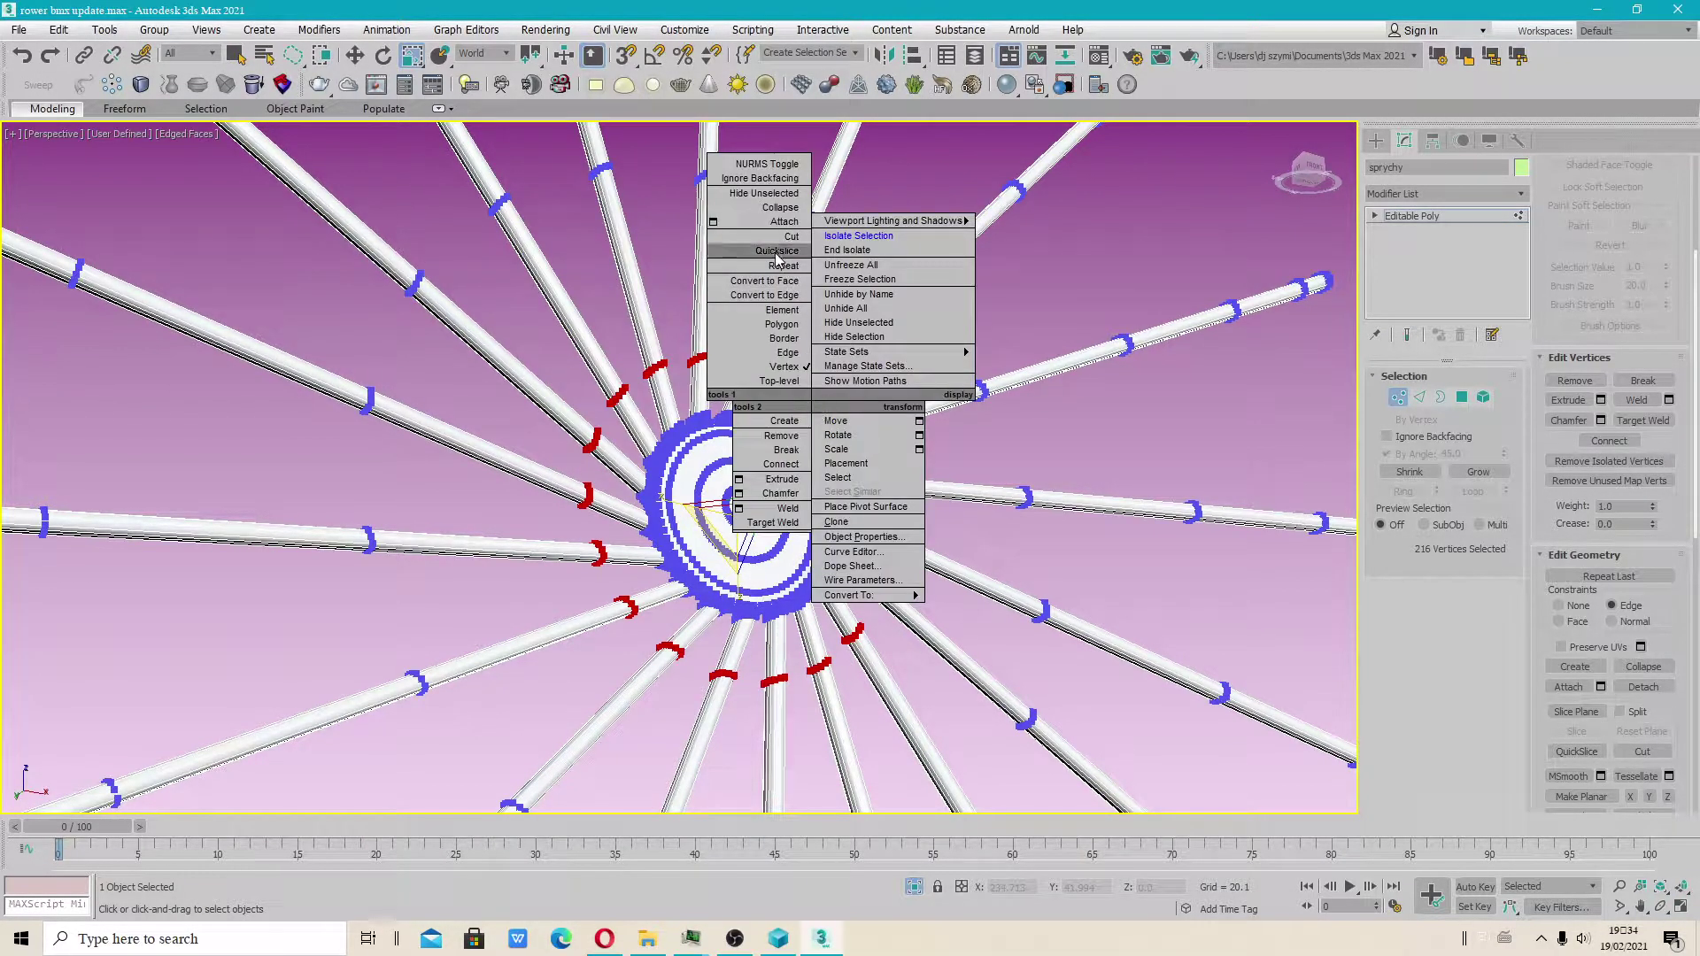
click(782, 295)
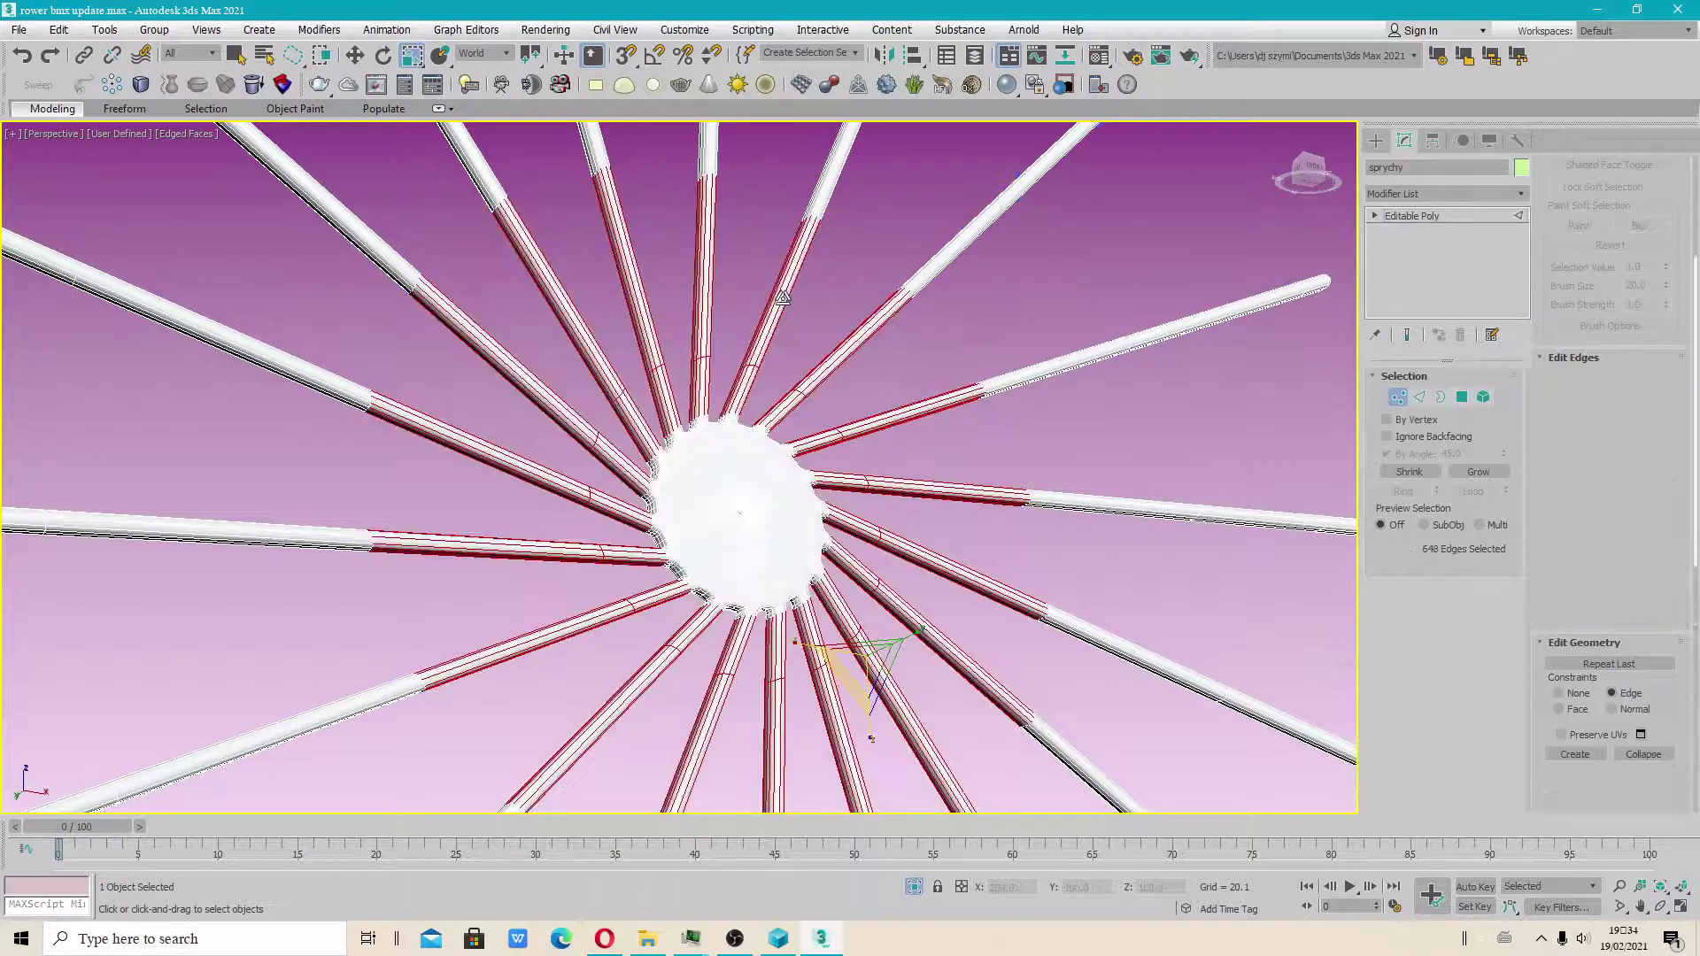
Step: Select the crosswise edge loops near the hub one by one on five neighbouring upper spokes
double_click(775, 341)
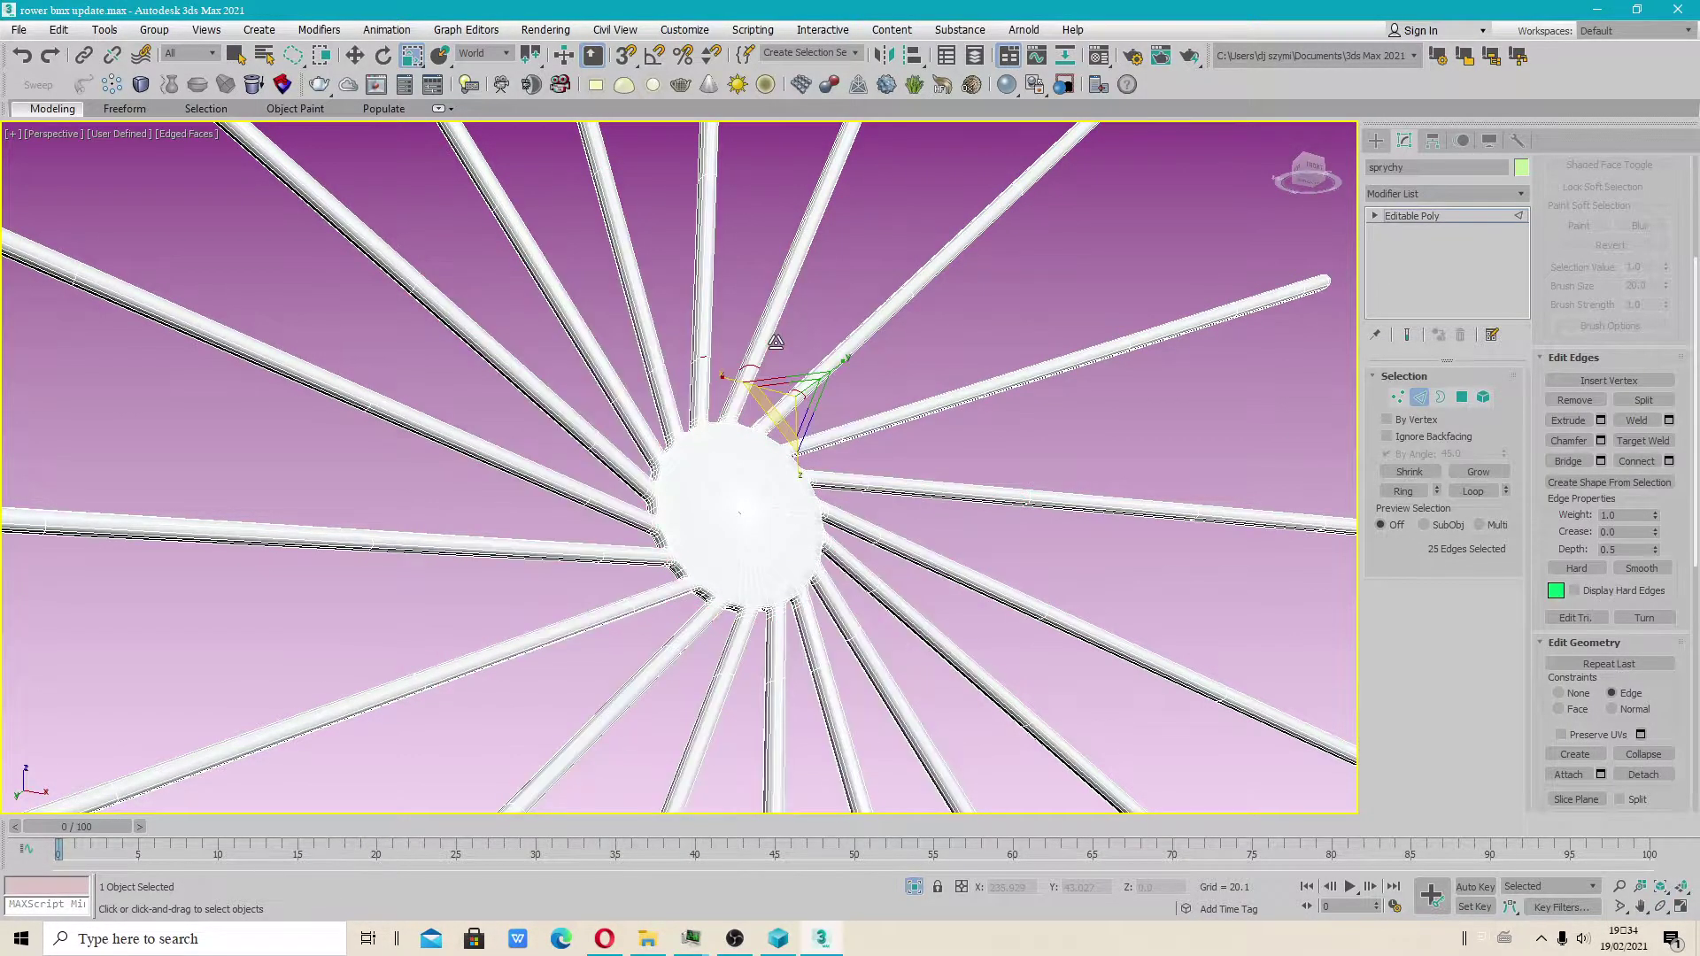
scroll(671, 447, up, 2)
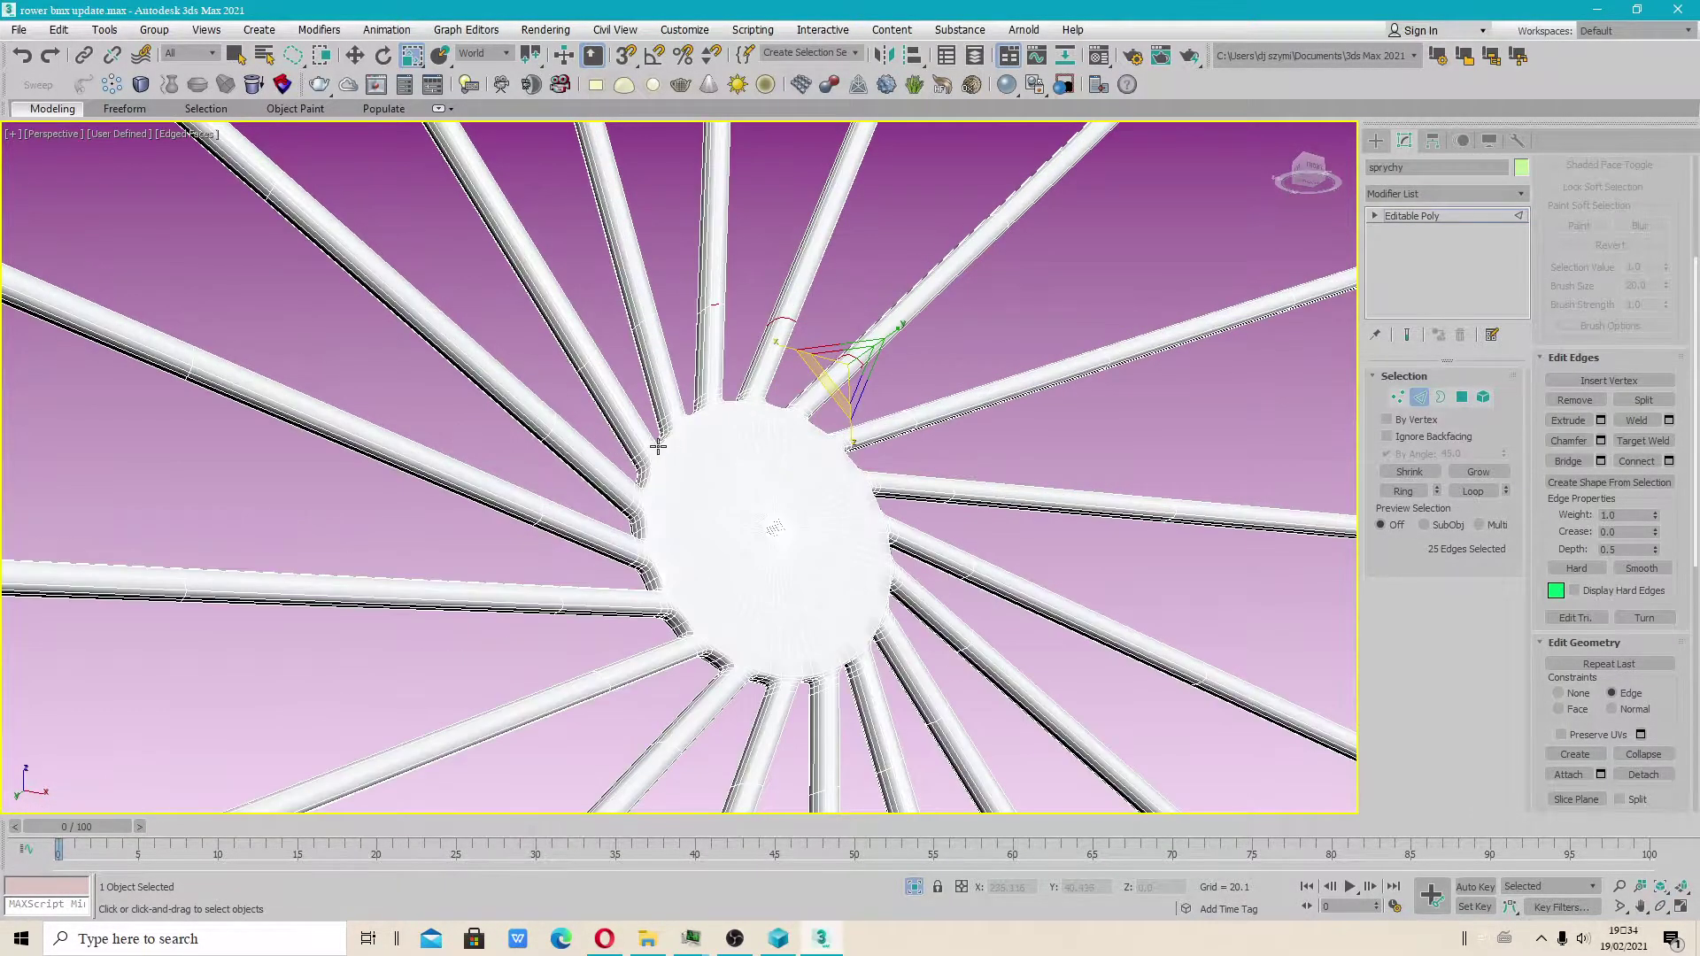
scroll(658, 437, up, 3)
scroll(645, 444, down, 4)
scroll(628, 495, up, 4)
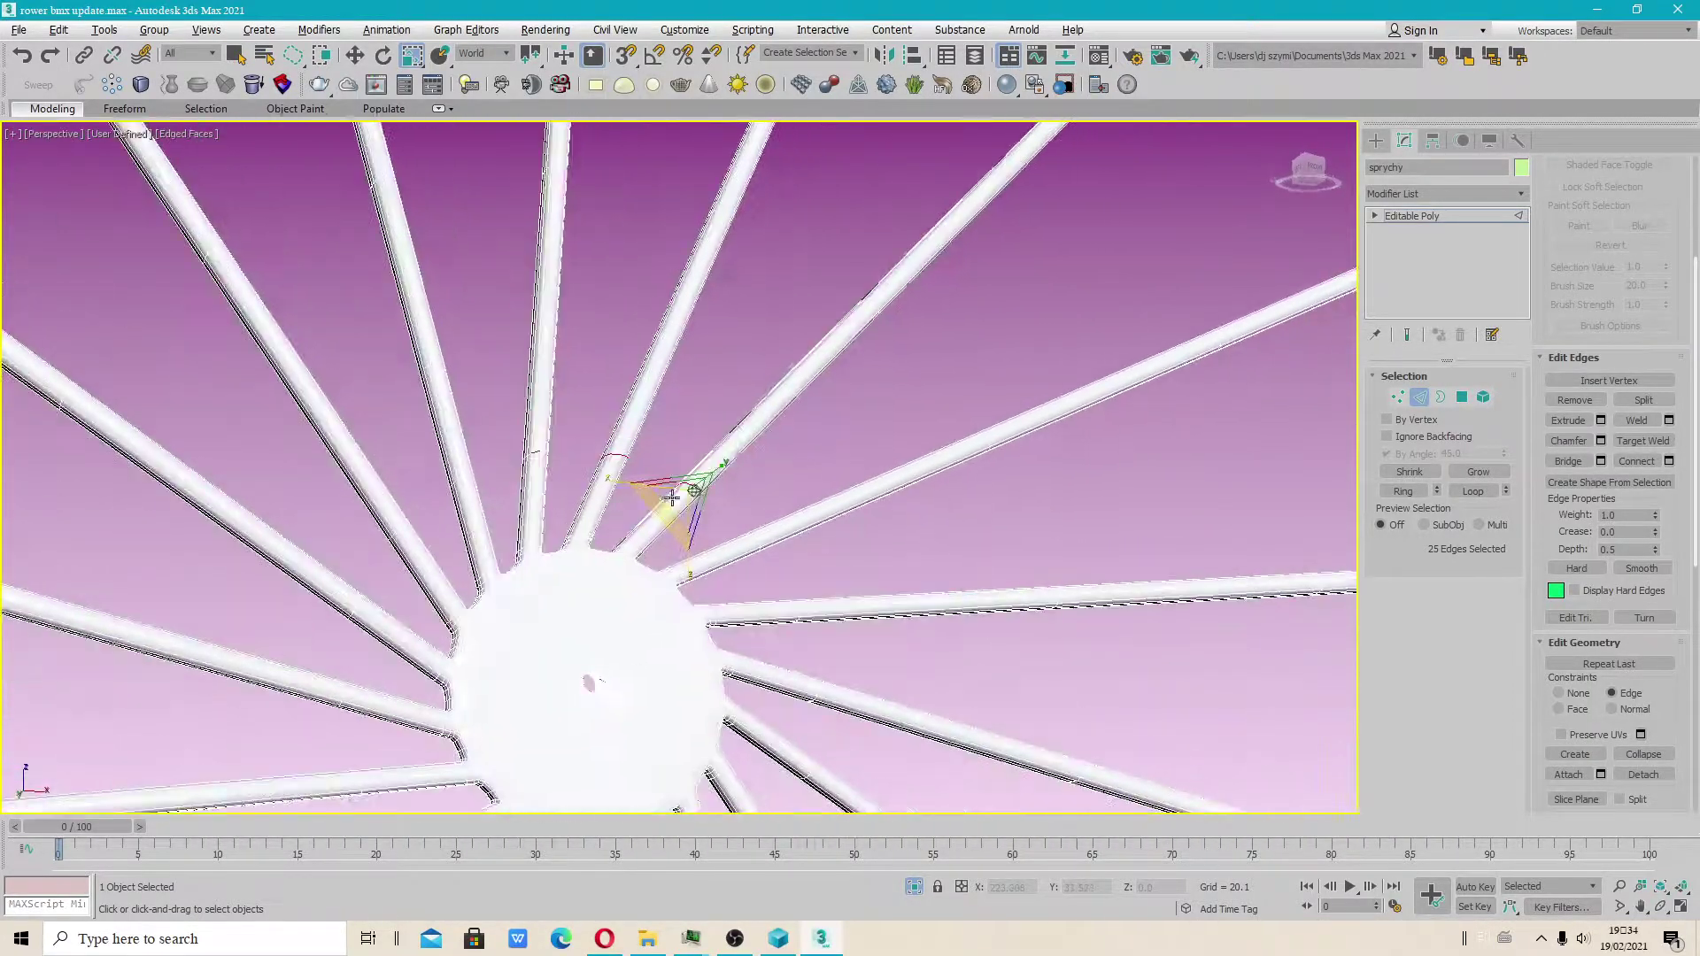
scroll(620, 540, down, 5)
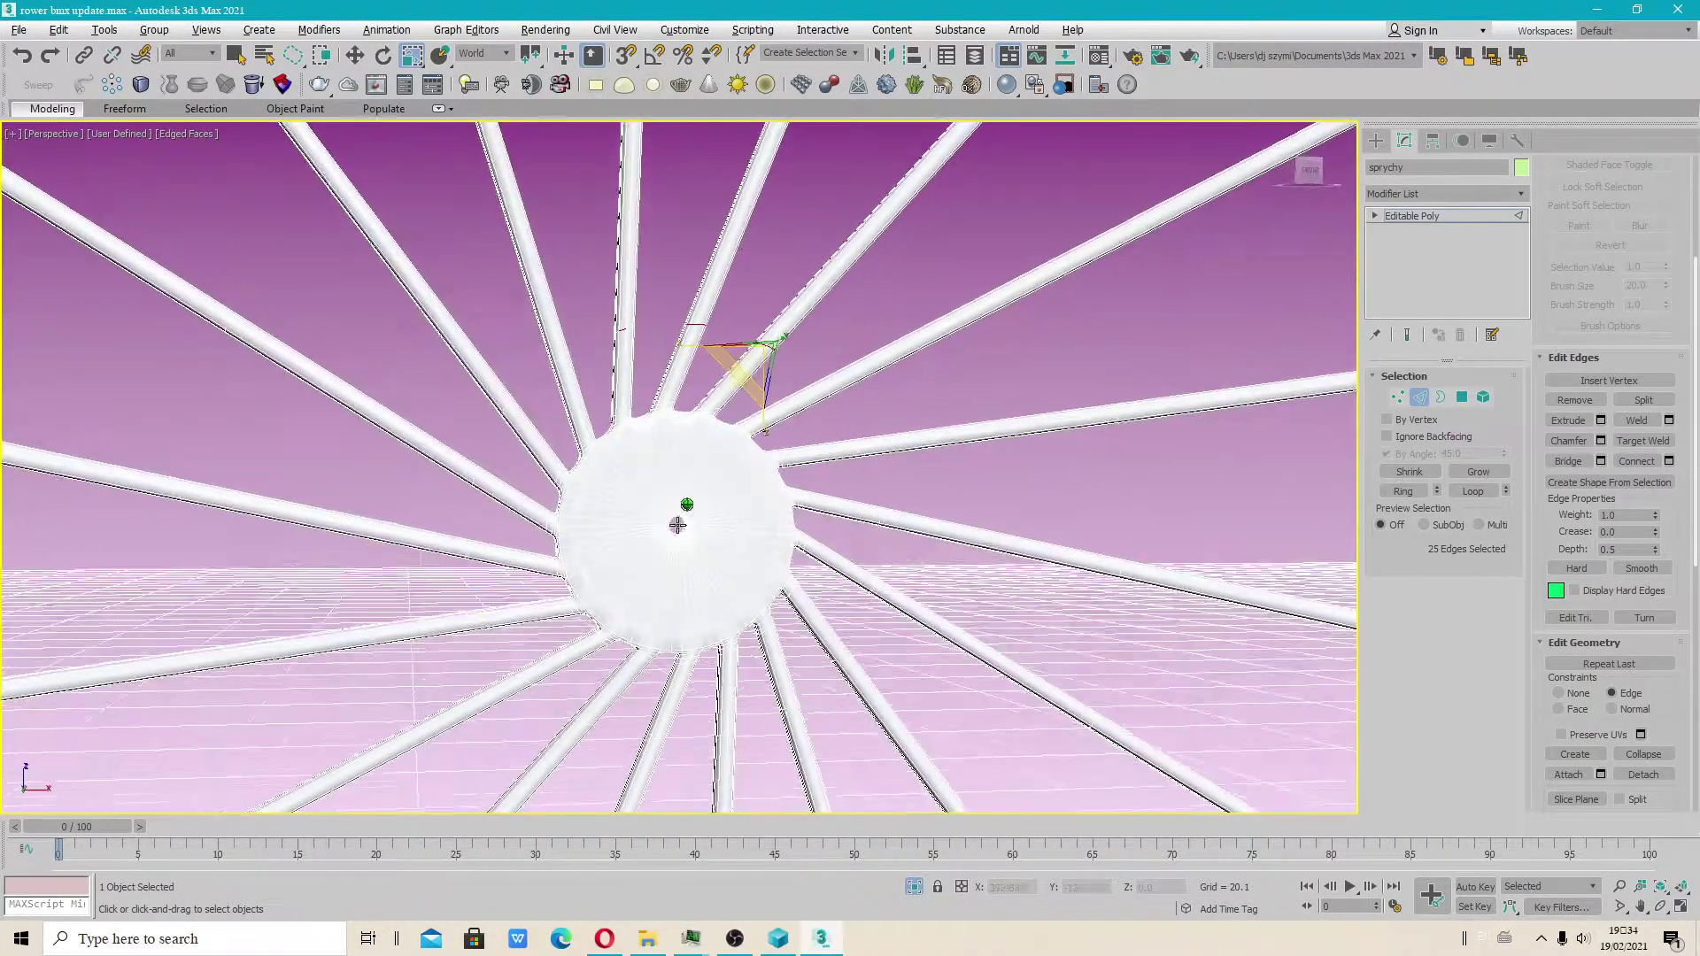
alt+middle_drag(653, 502, 761, 565)
scroll(566, 375, up, 3)
double_click(591, 375)
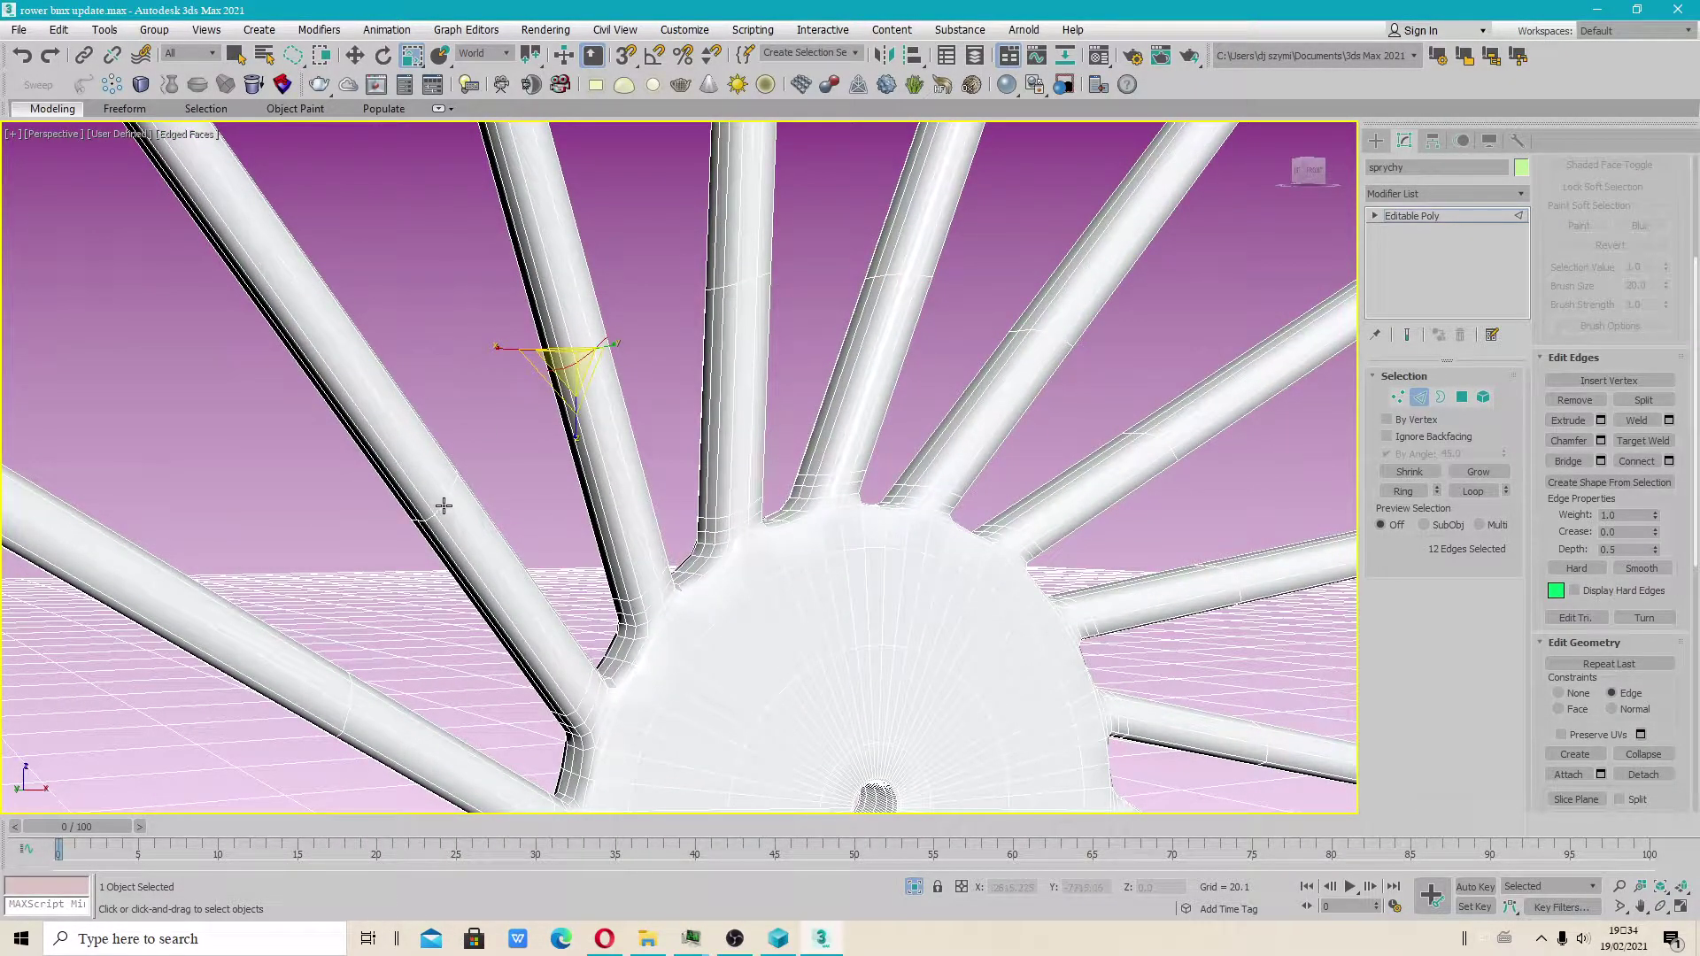
alt+middle_drag(459, 512, 567, 522)
ctrl+double_click(780, 257)
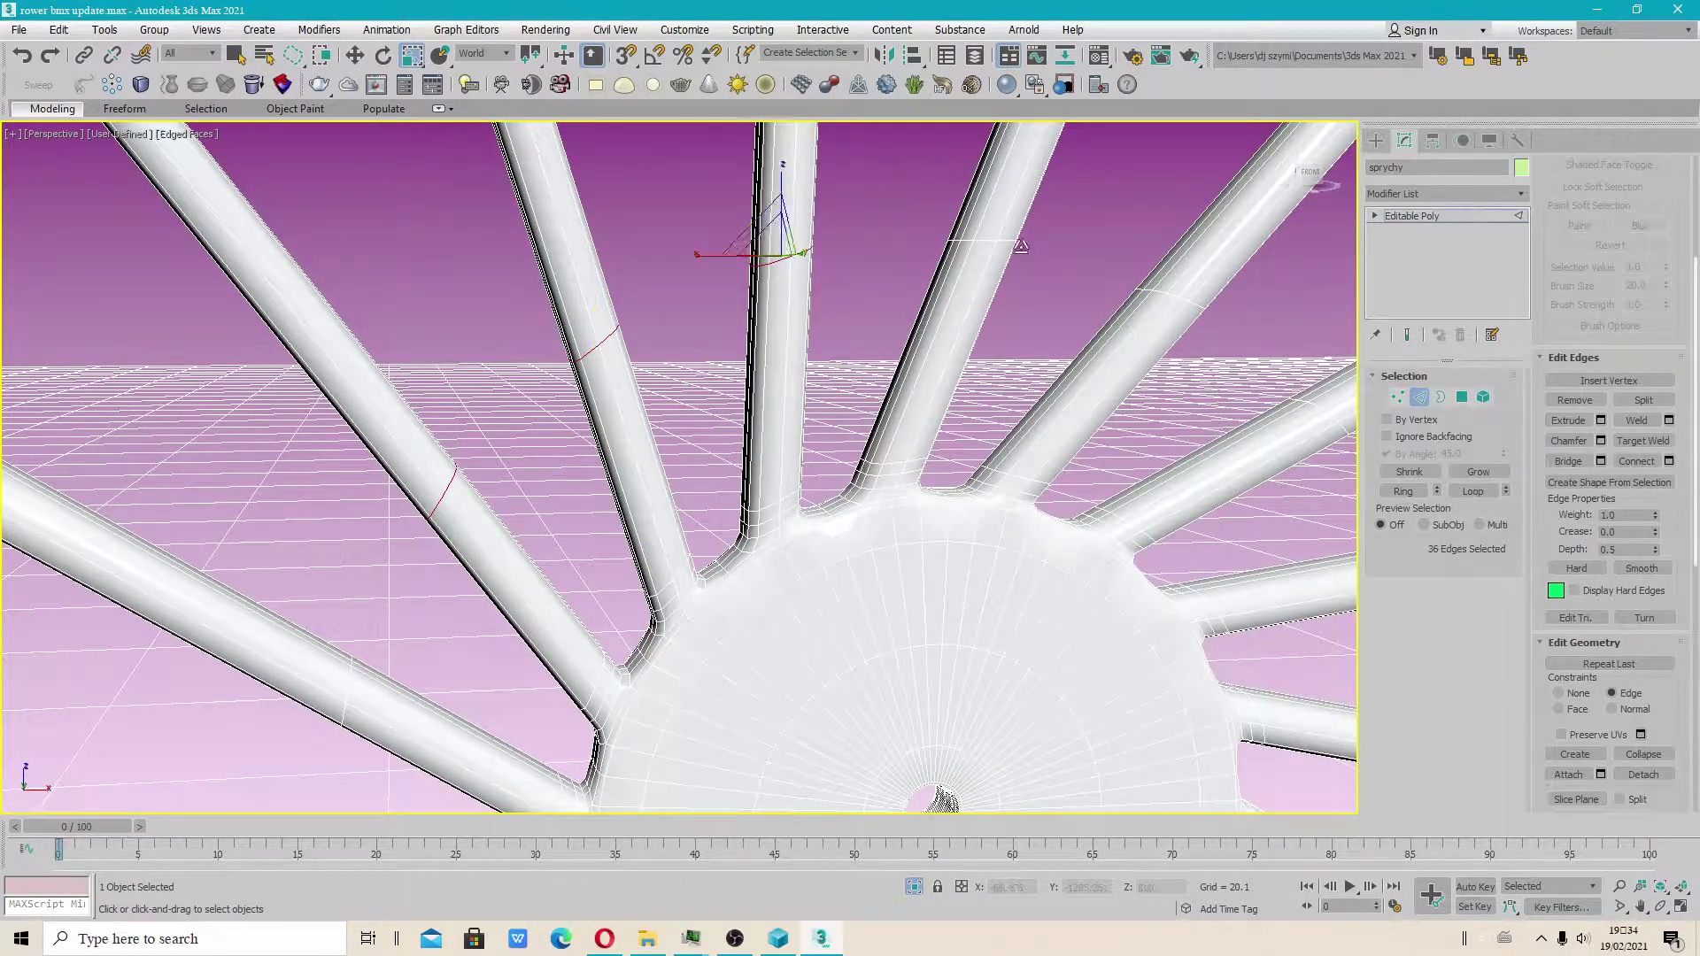
ctrl+click(982, 239)
ctrl+double_click(983, 237)
scroll(906, 359, down, 5)
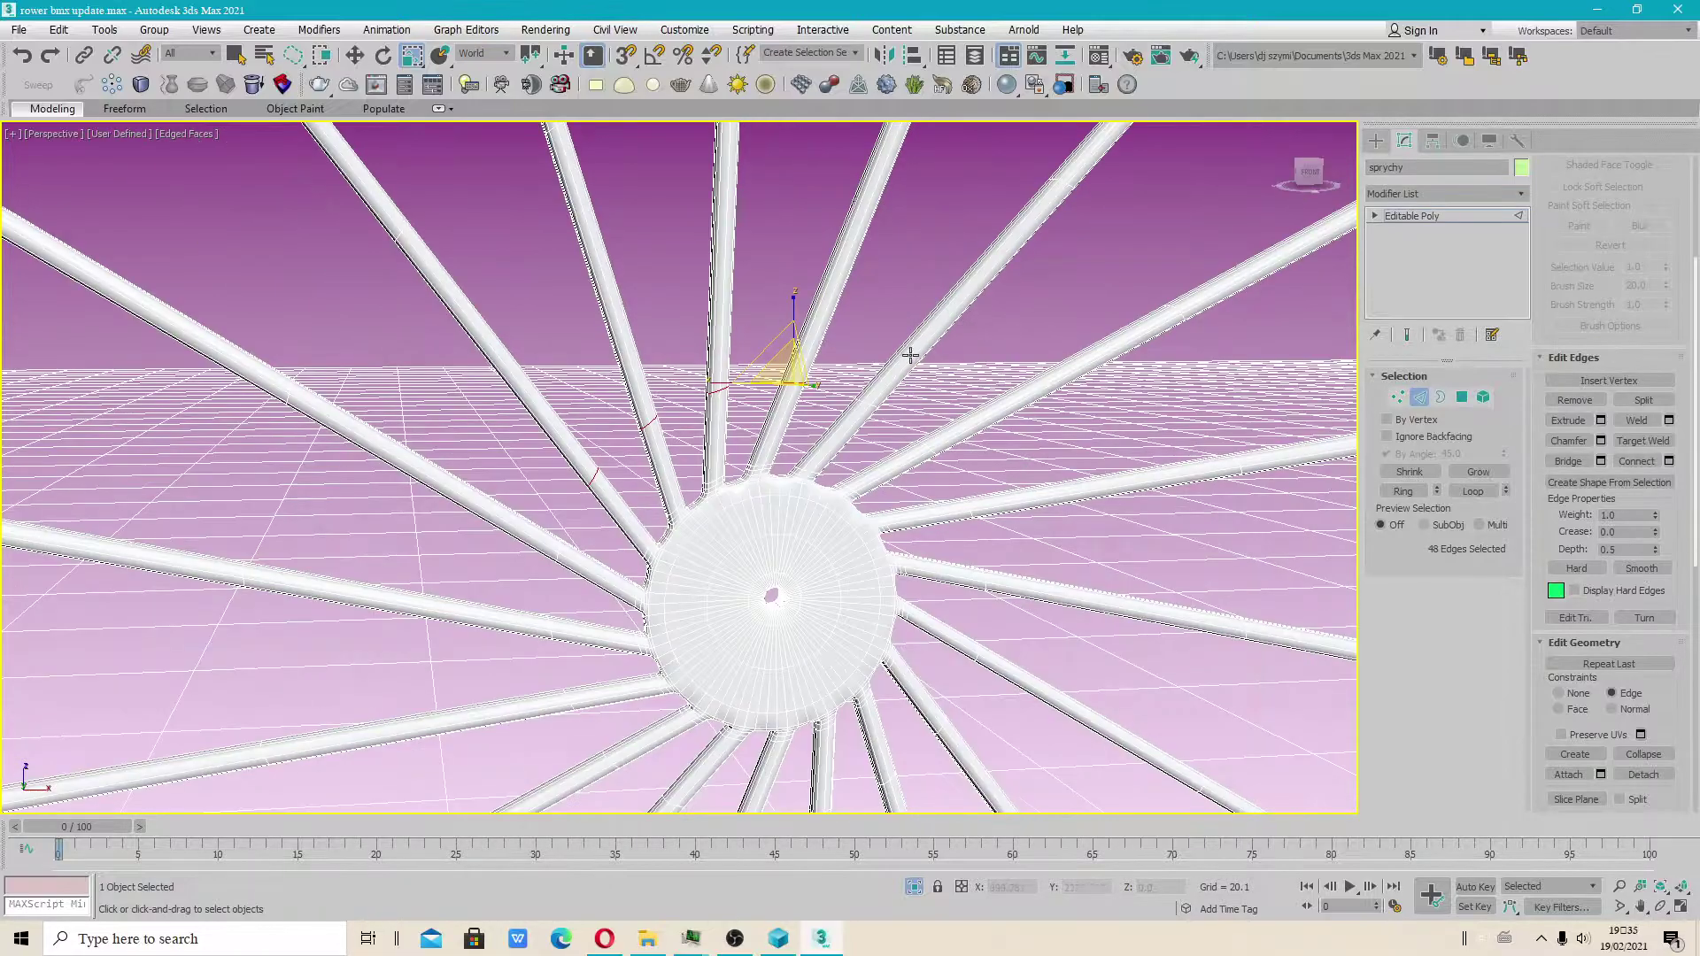
ctrl+click(869, 403)
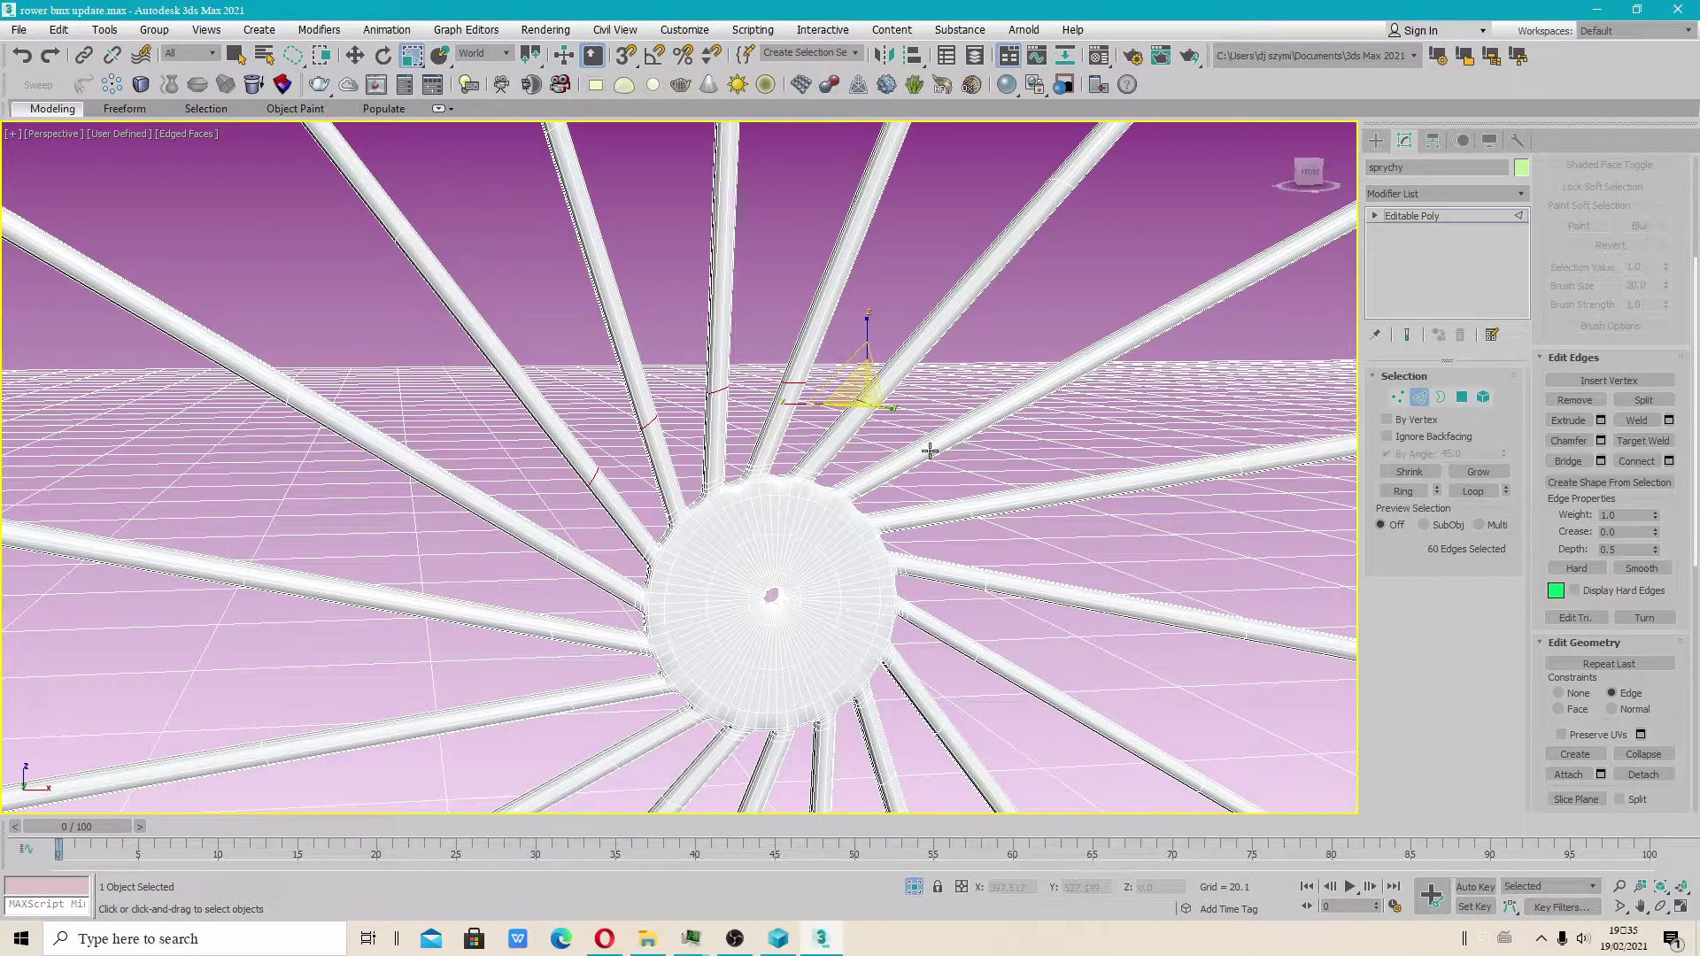
alt+middle_drag(787, 519, 717, 411)
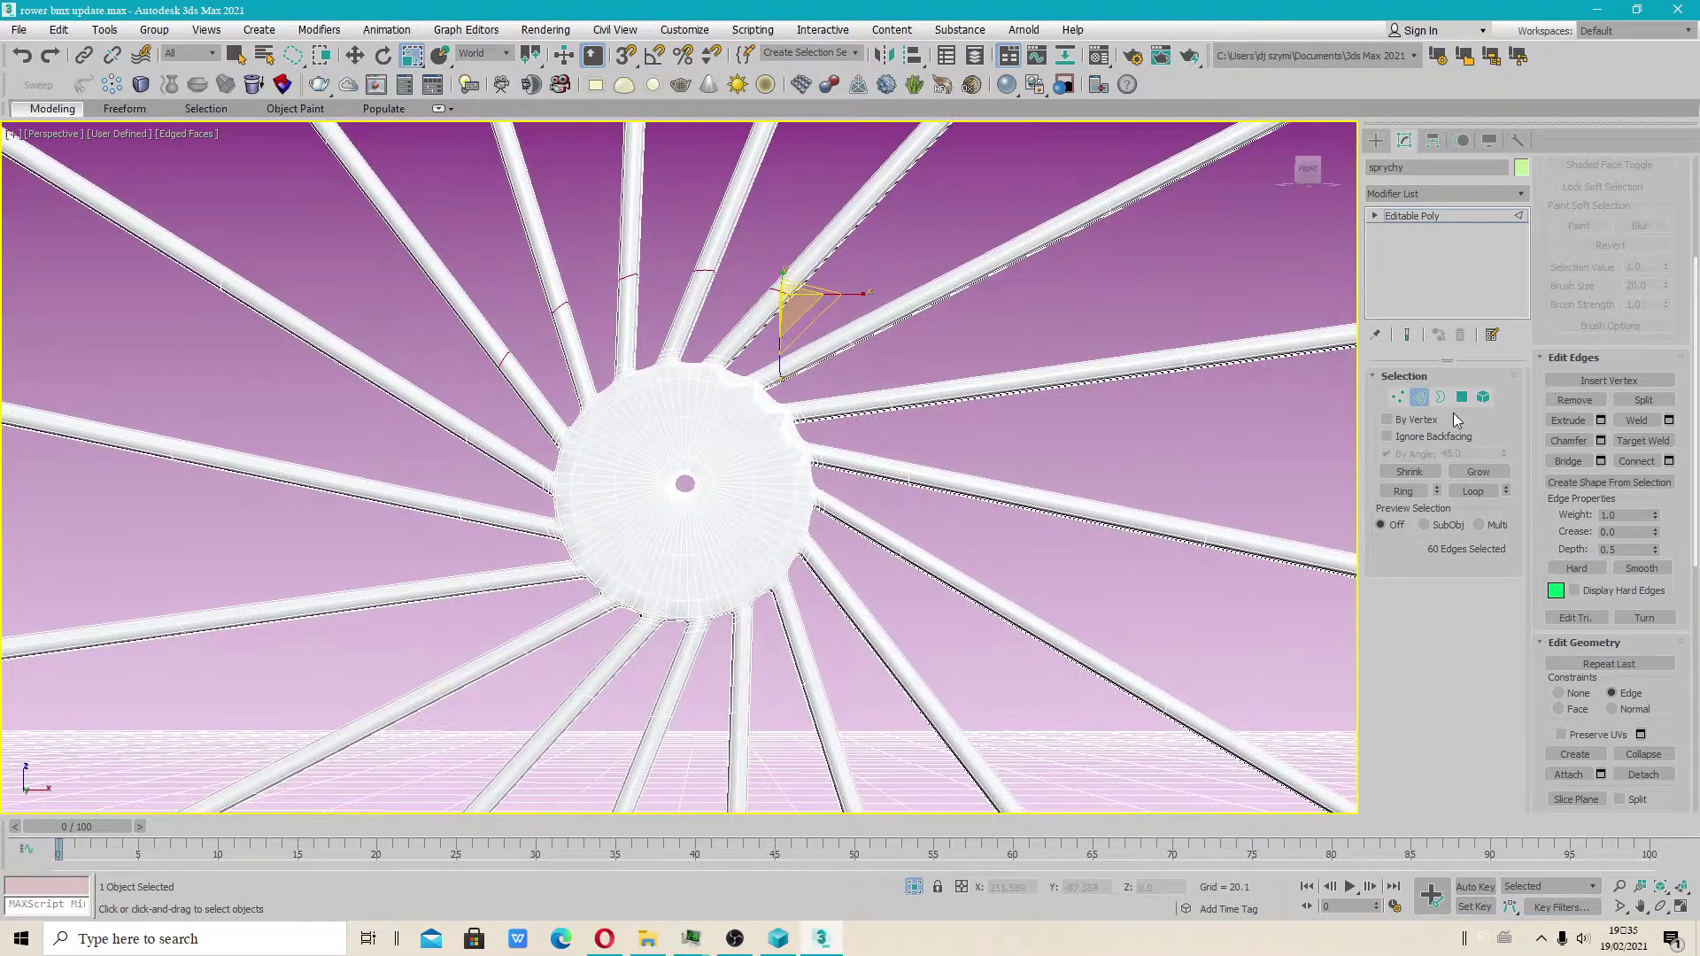
Step: Return to vertex editing and lasso-select the second ring of spoke vertices out from the hub
key(1)
click(967, 363)
scroll(1016, 395, down, 4)
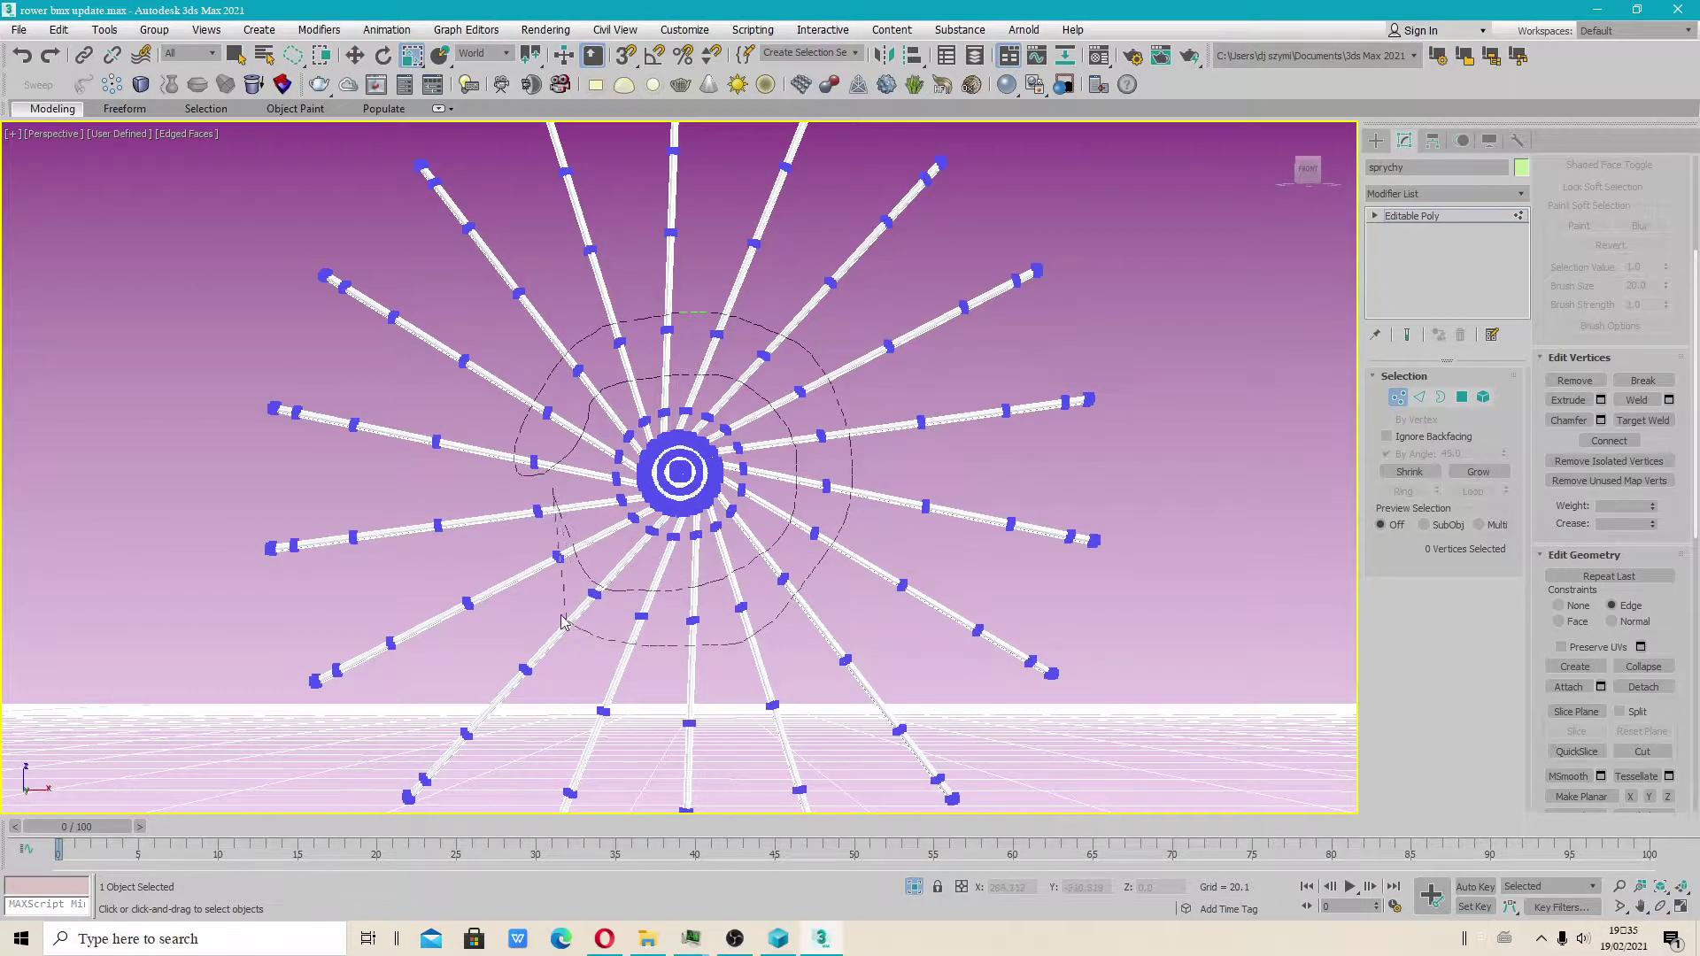
drag(509, 511, 515, 498)
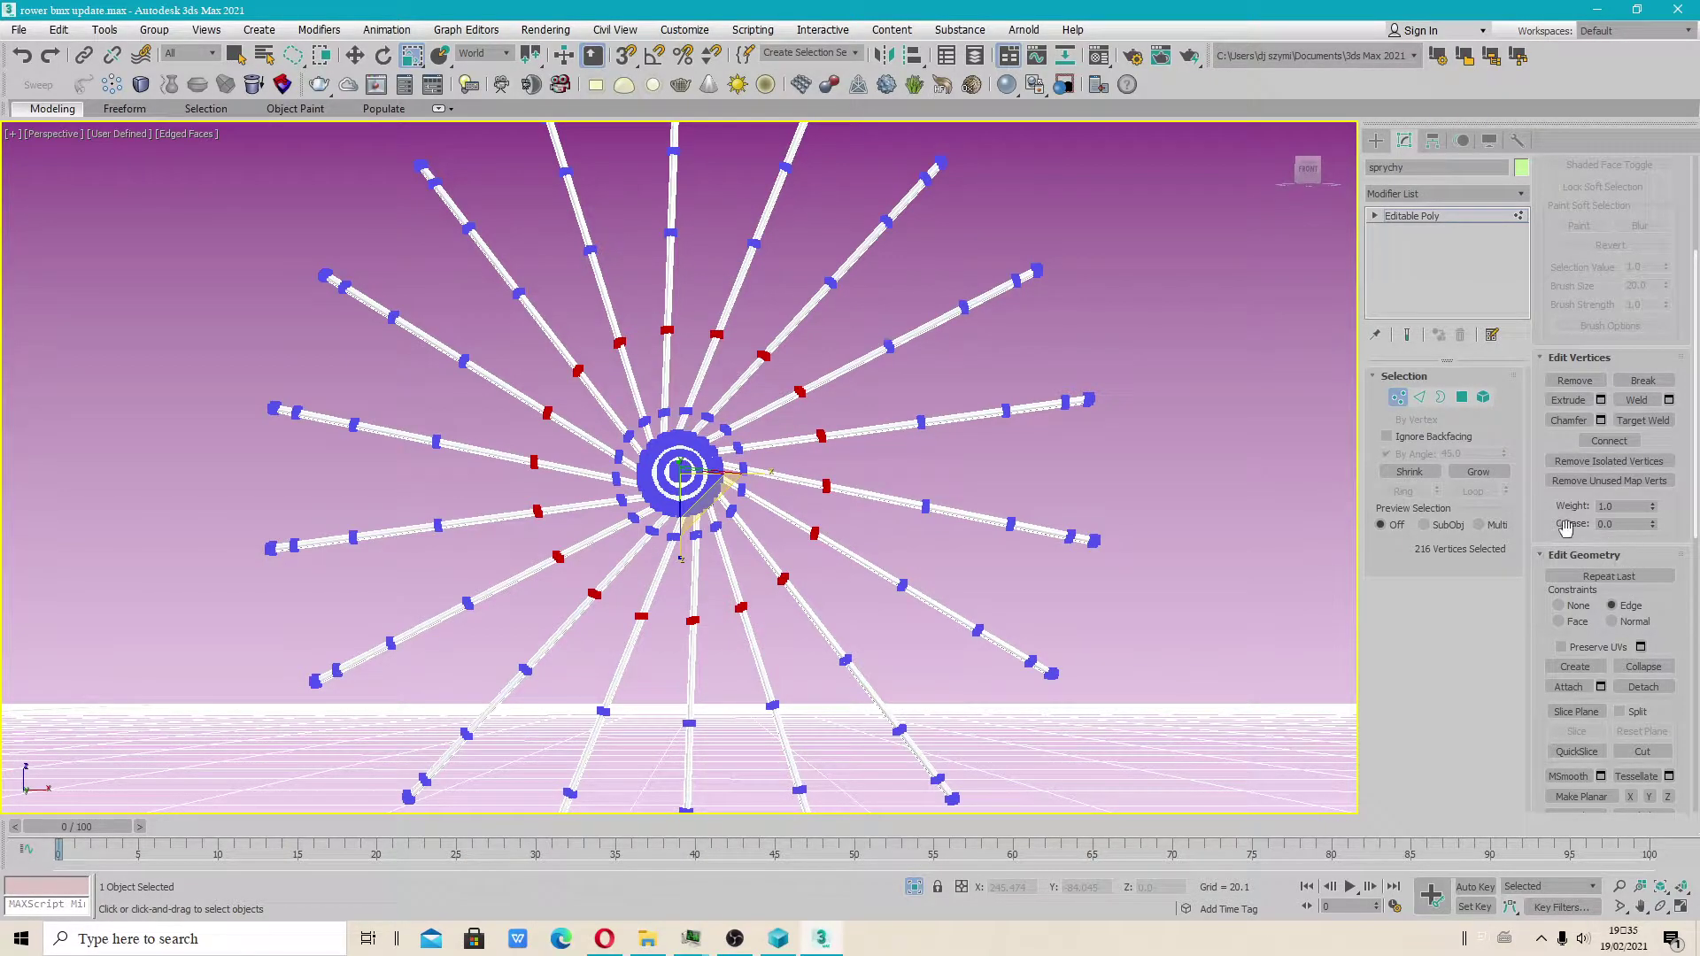
Step: Scale the second vertex ring along the spokes to adjust its distance from the hub
scroll(1565, 527, down, 5)
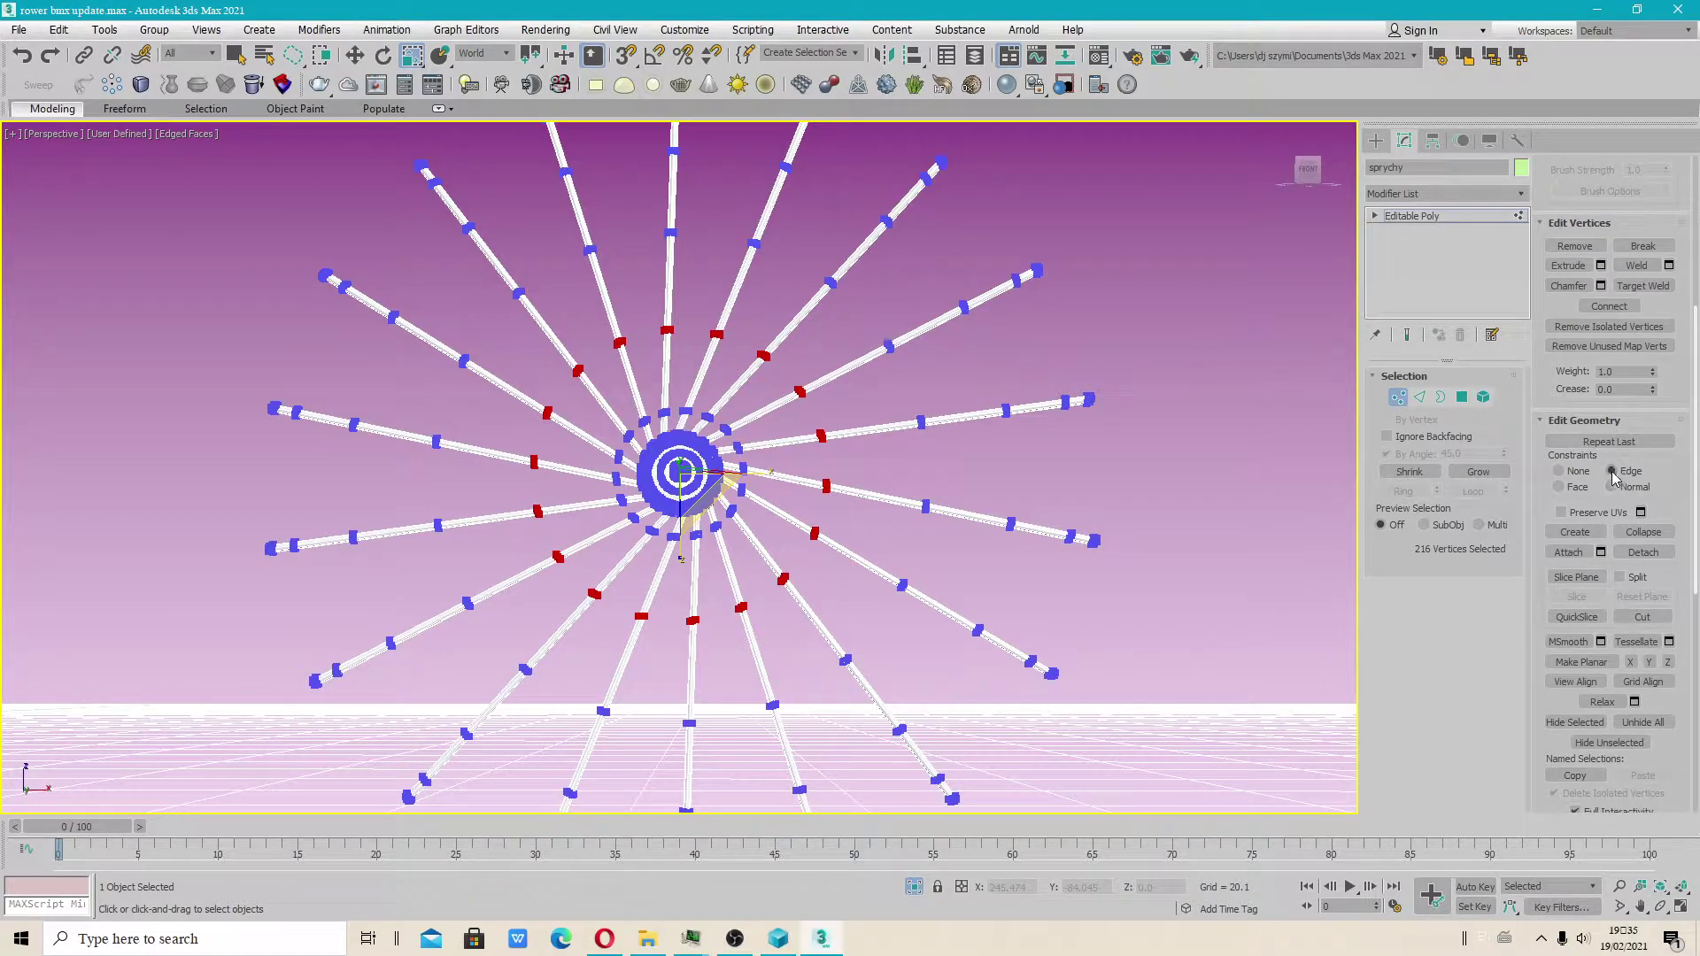
drag(709, 506, 740, 490)
click(1419, 397)
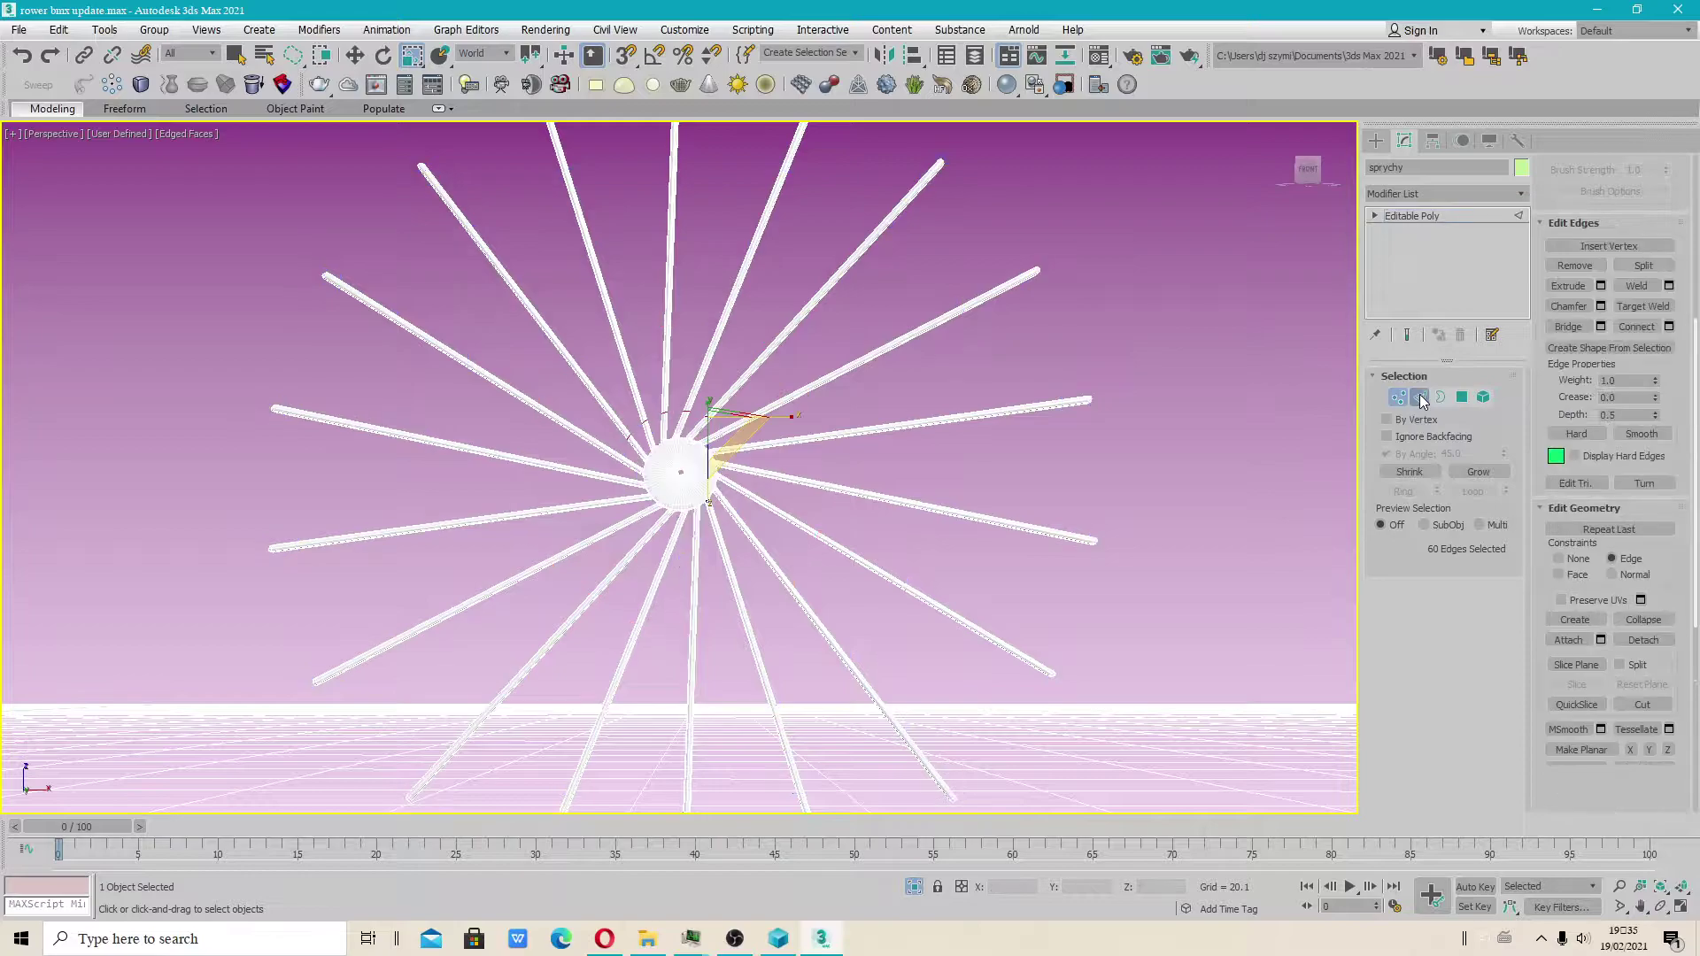
scroll(758, 430, up, 4)
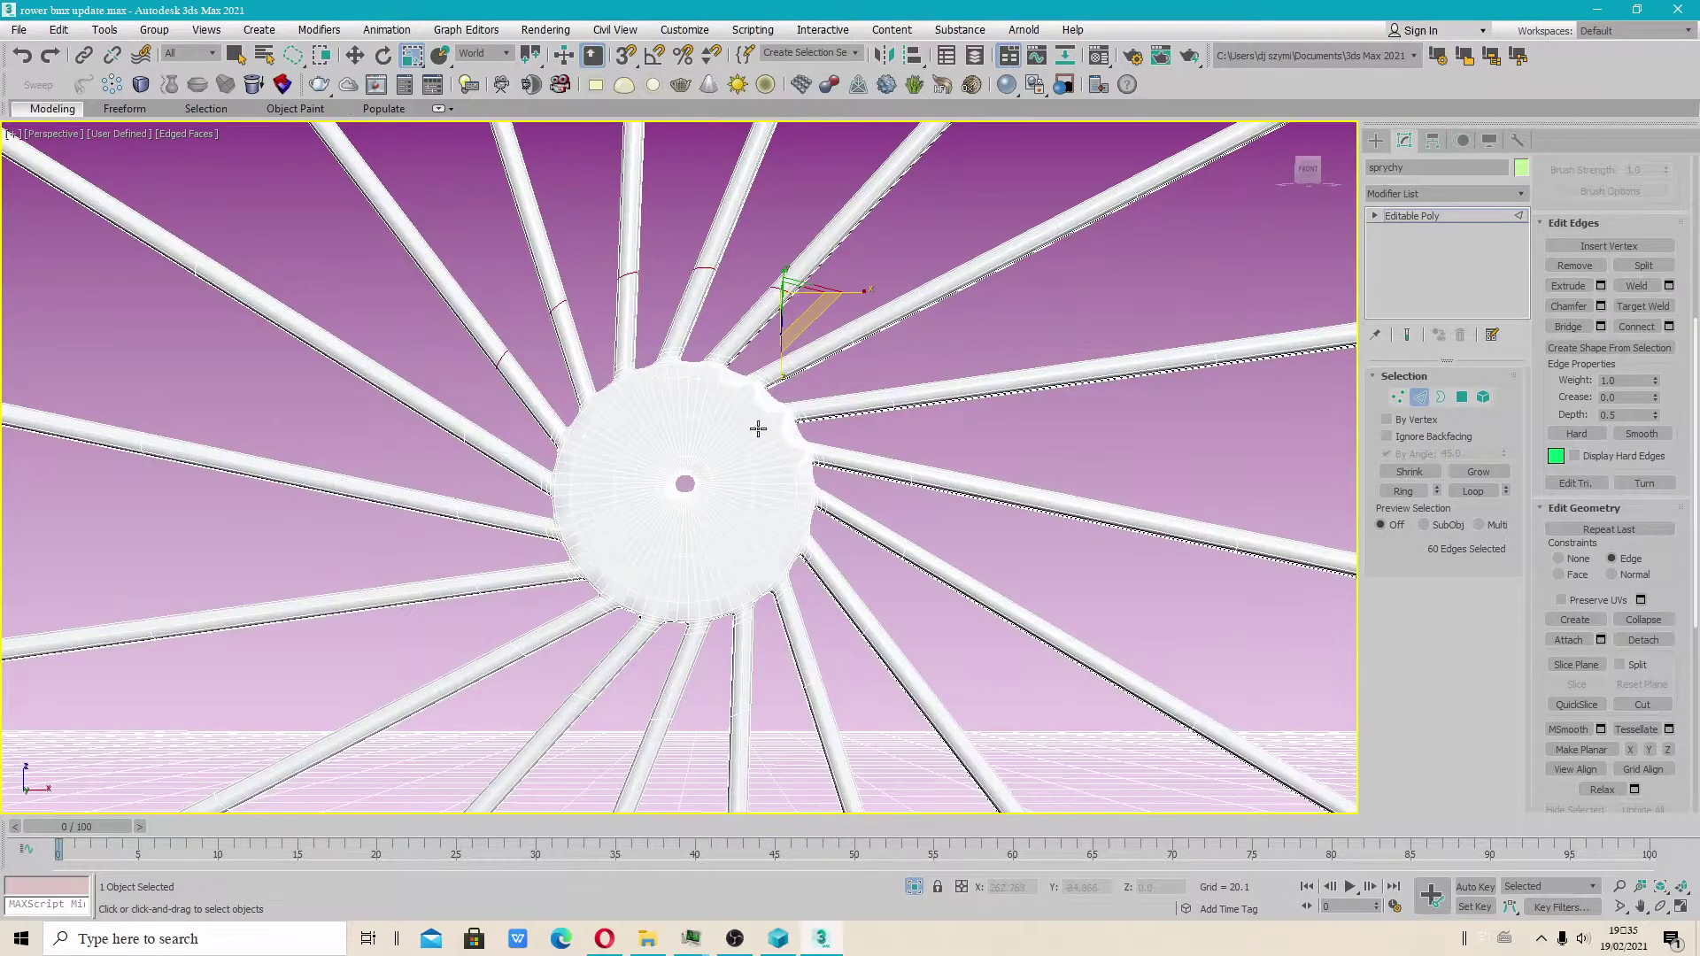
scroll(757, 430, down, 6)
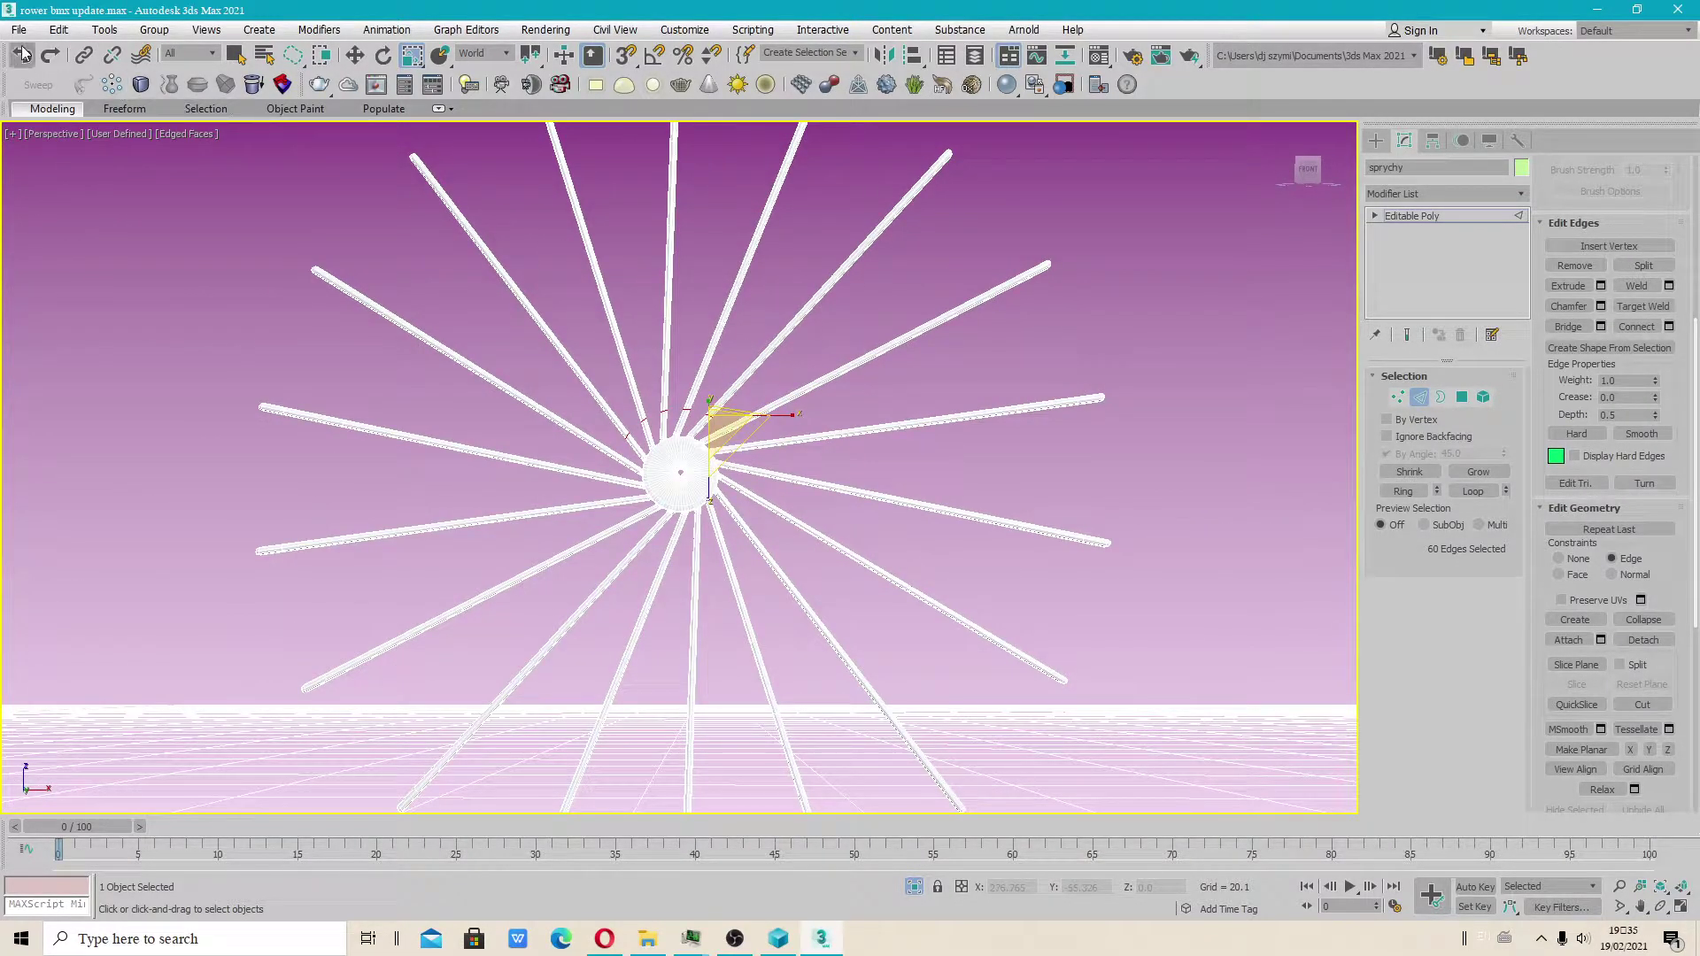
click(1398, 397)
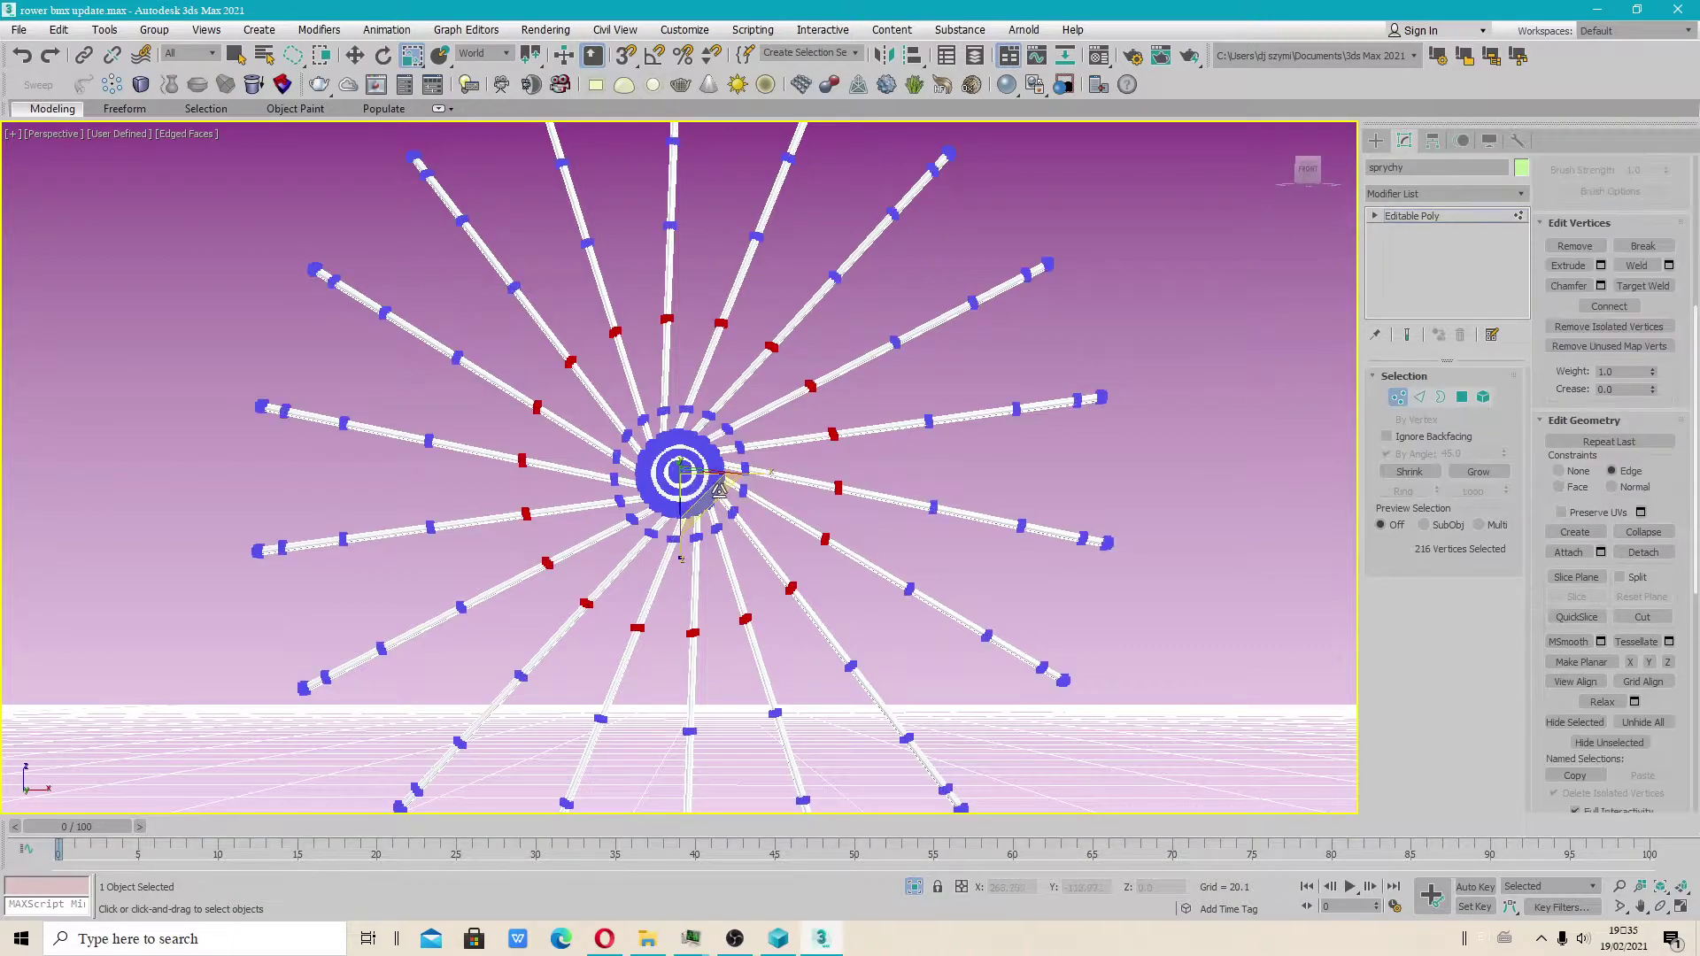
scroll(727, 494, up, 4)
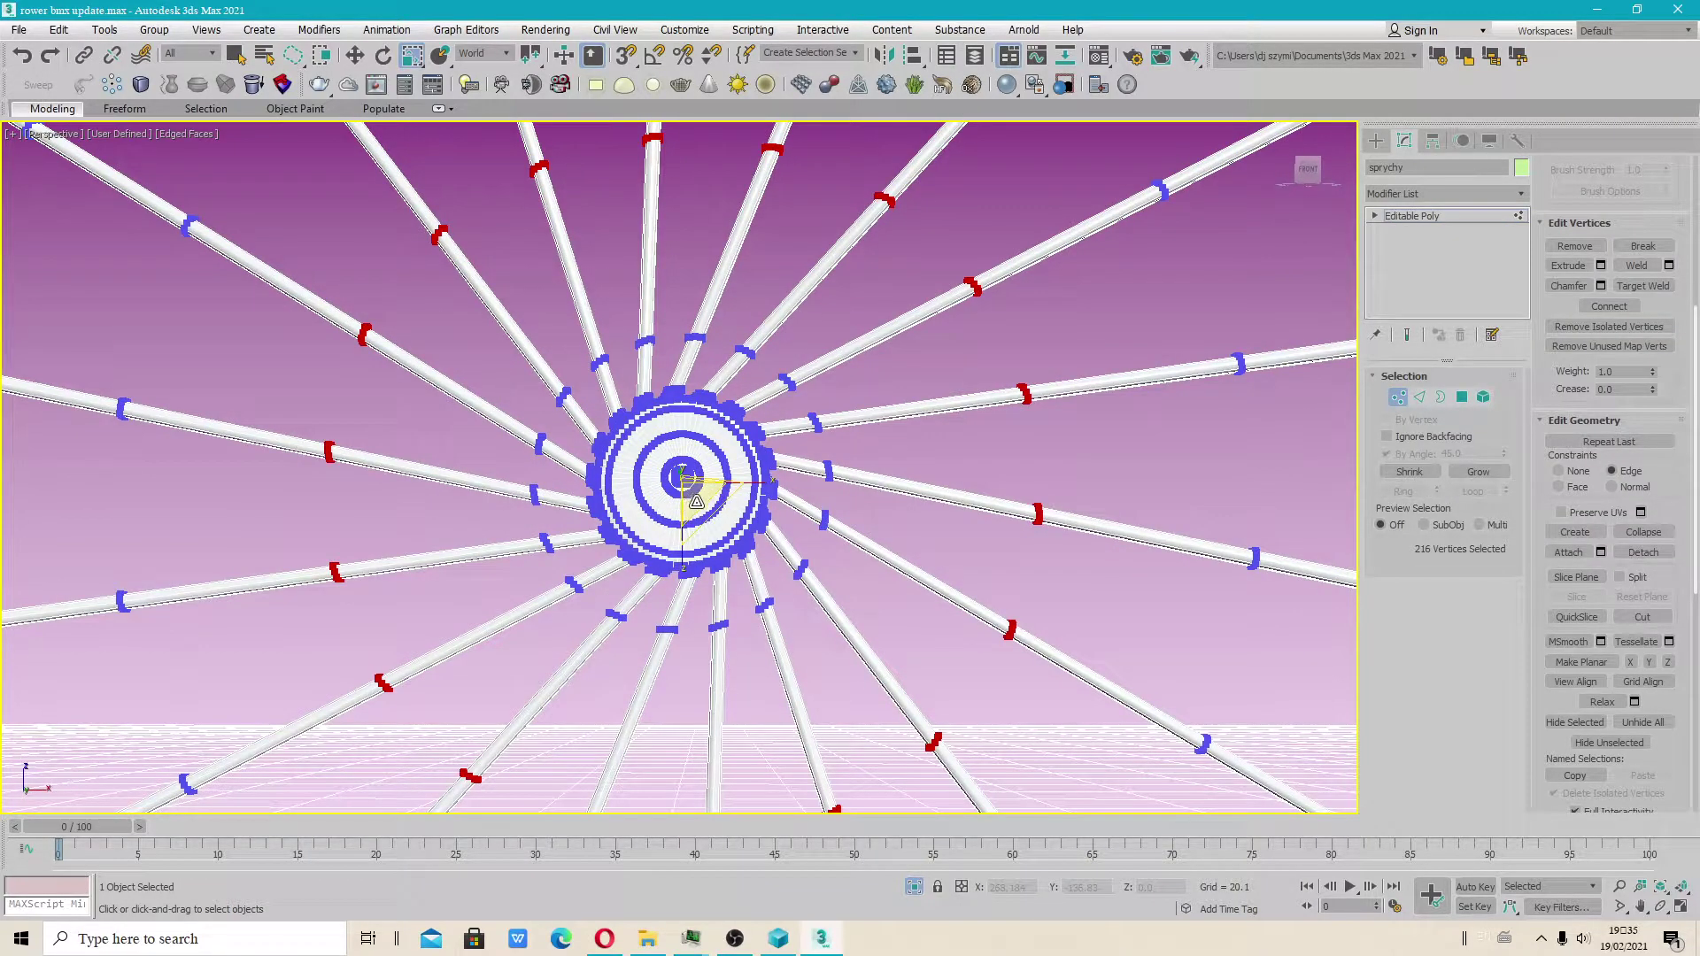
mouse_move(696, 502)
mouse_down()
mouse_move(771, 637)
mouse_move(697, 483)
mouse_up()
scroll(433, 487, down, 4)
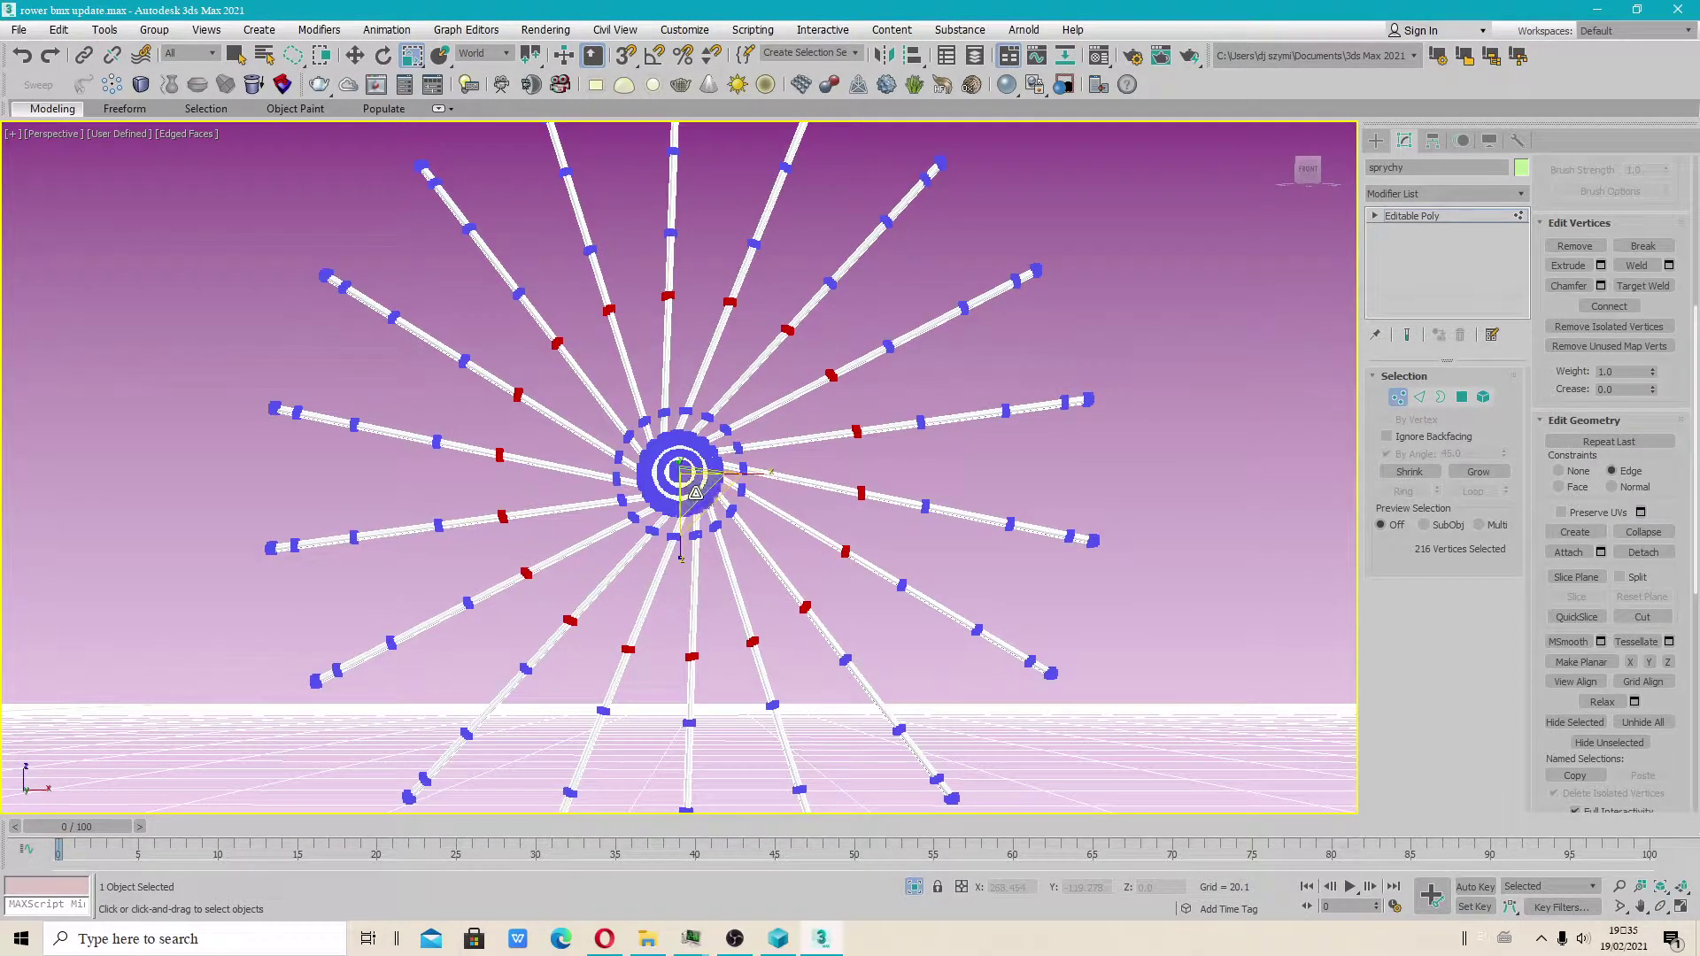
drag(696, 492, 710, 533)
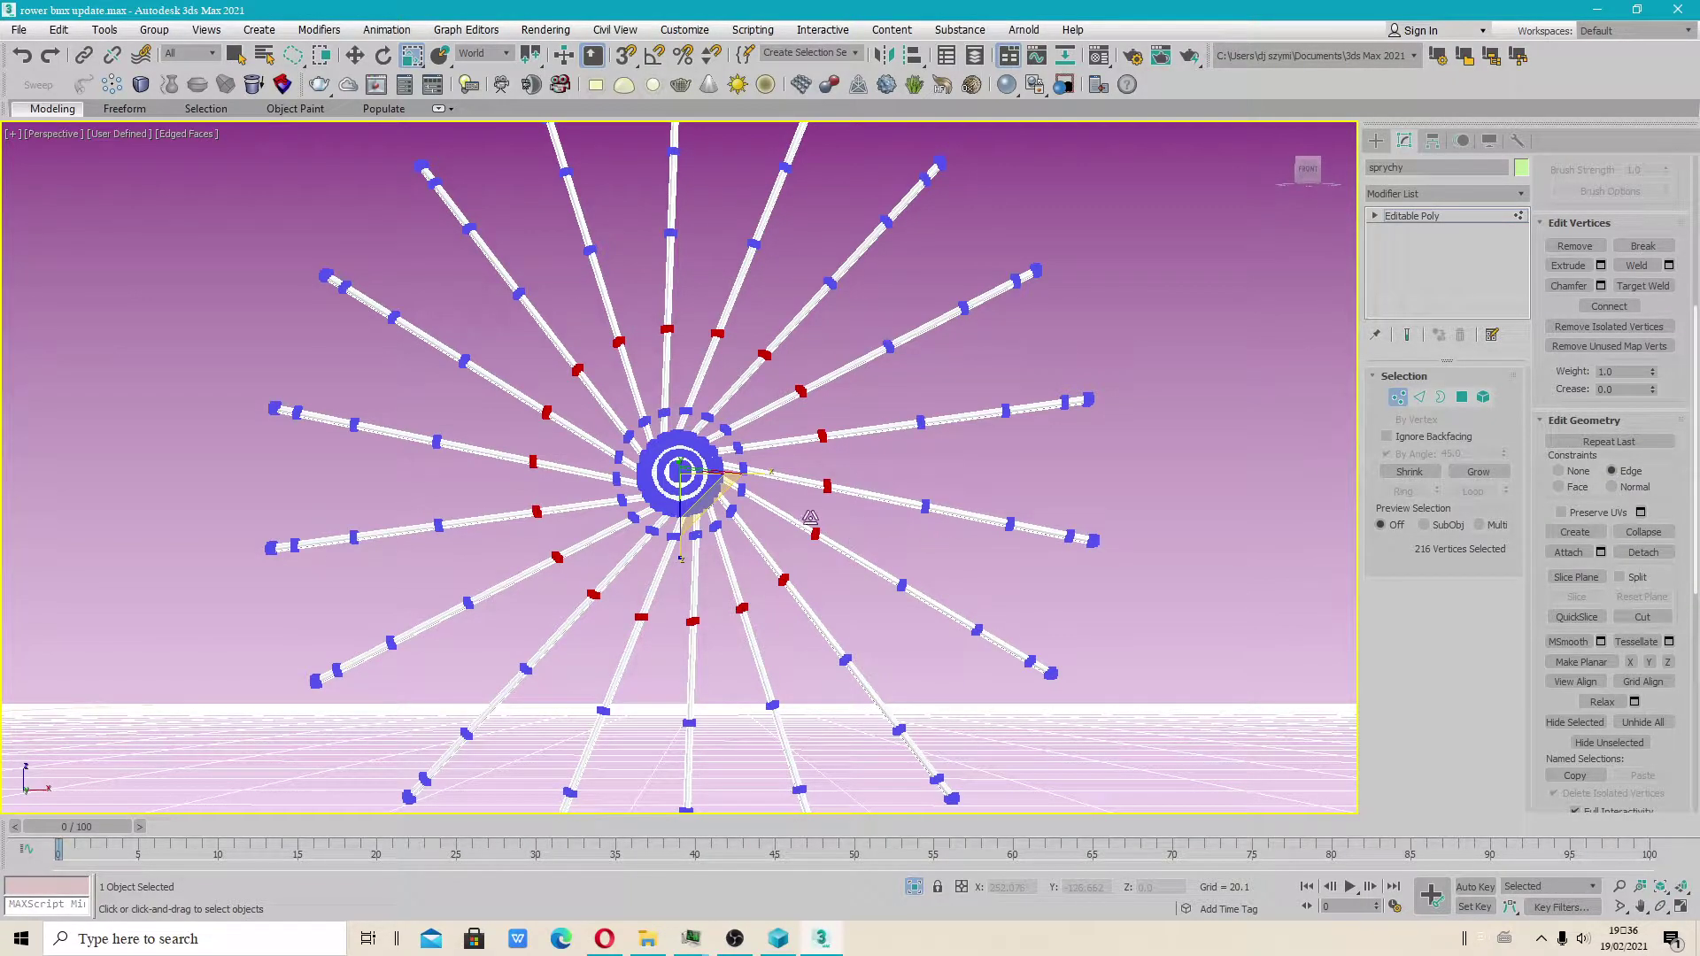
scroll(818, 527, up, 6)
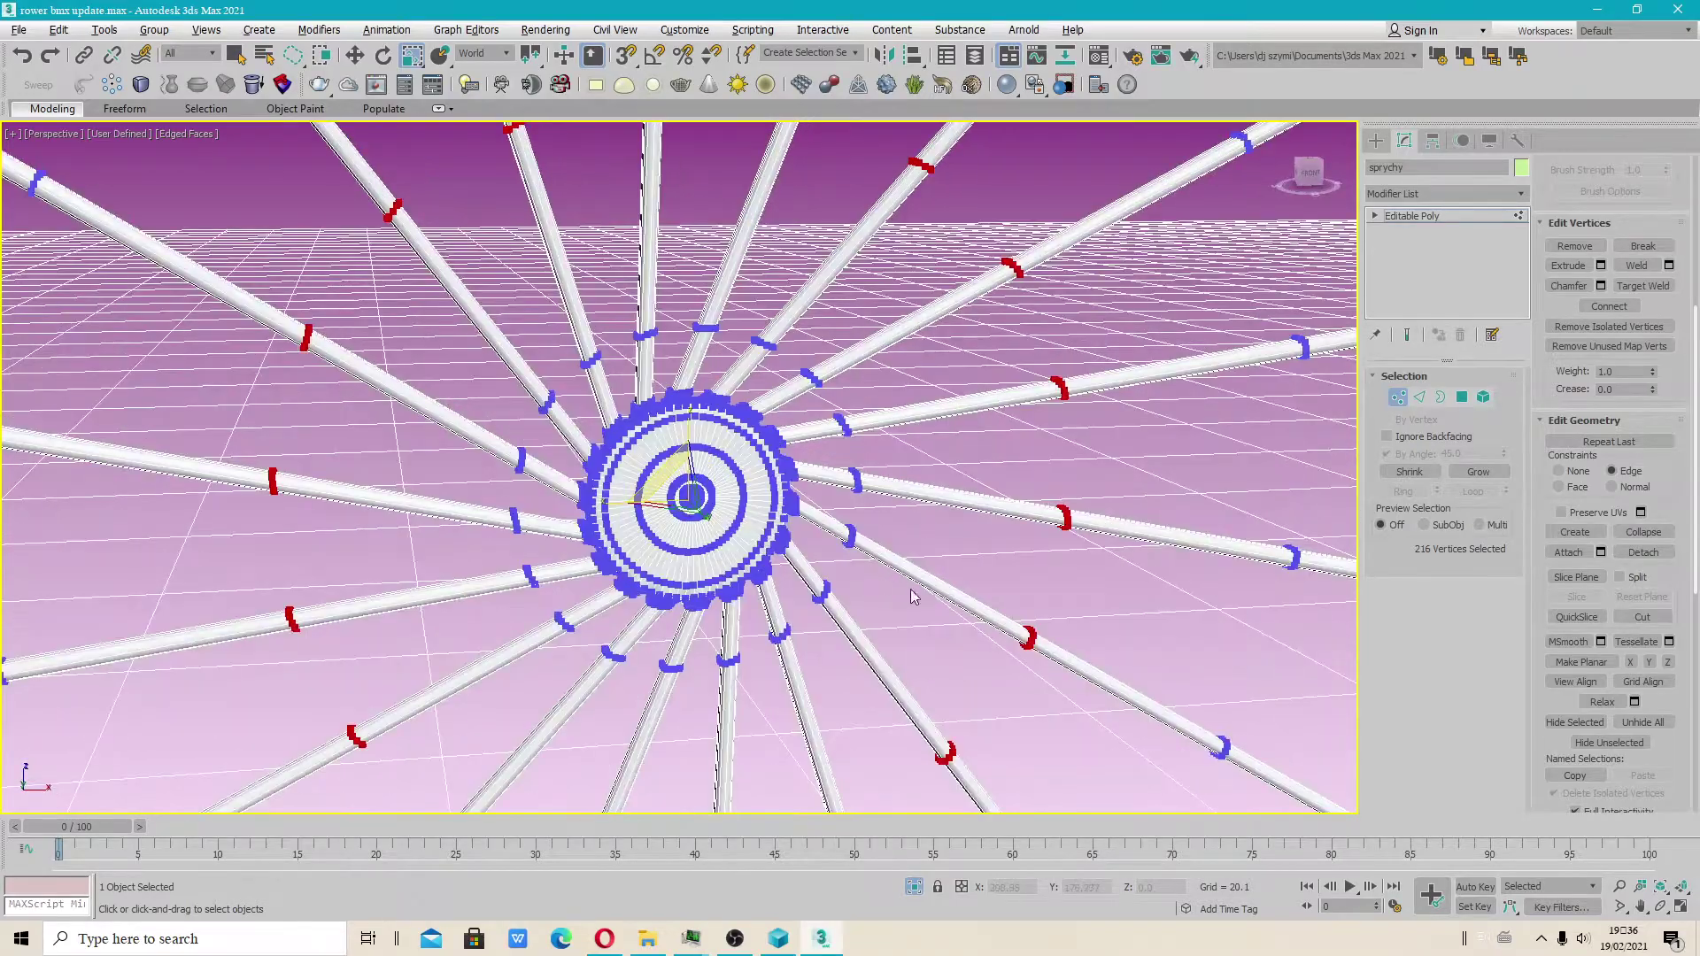
alt+middle_drag(908, 567, 809, 577)
scroll(808, 582, up, 3)
alt+middle_drag(964, 595, 1104, 438)
scroll(1062, 461, down, 3)
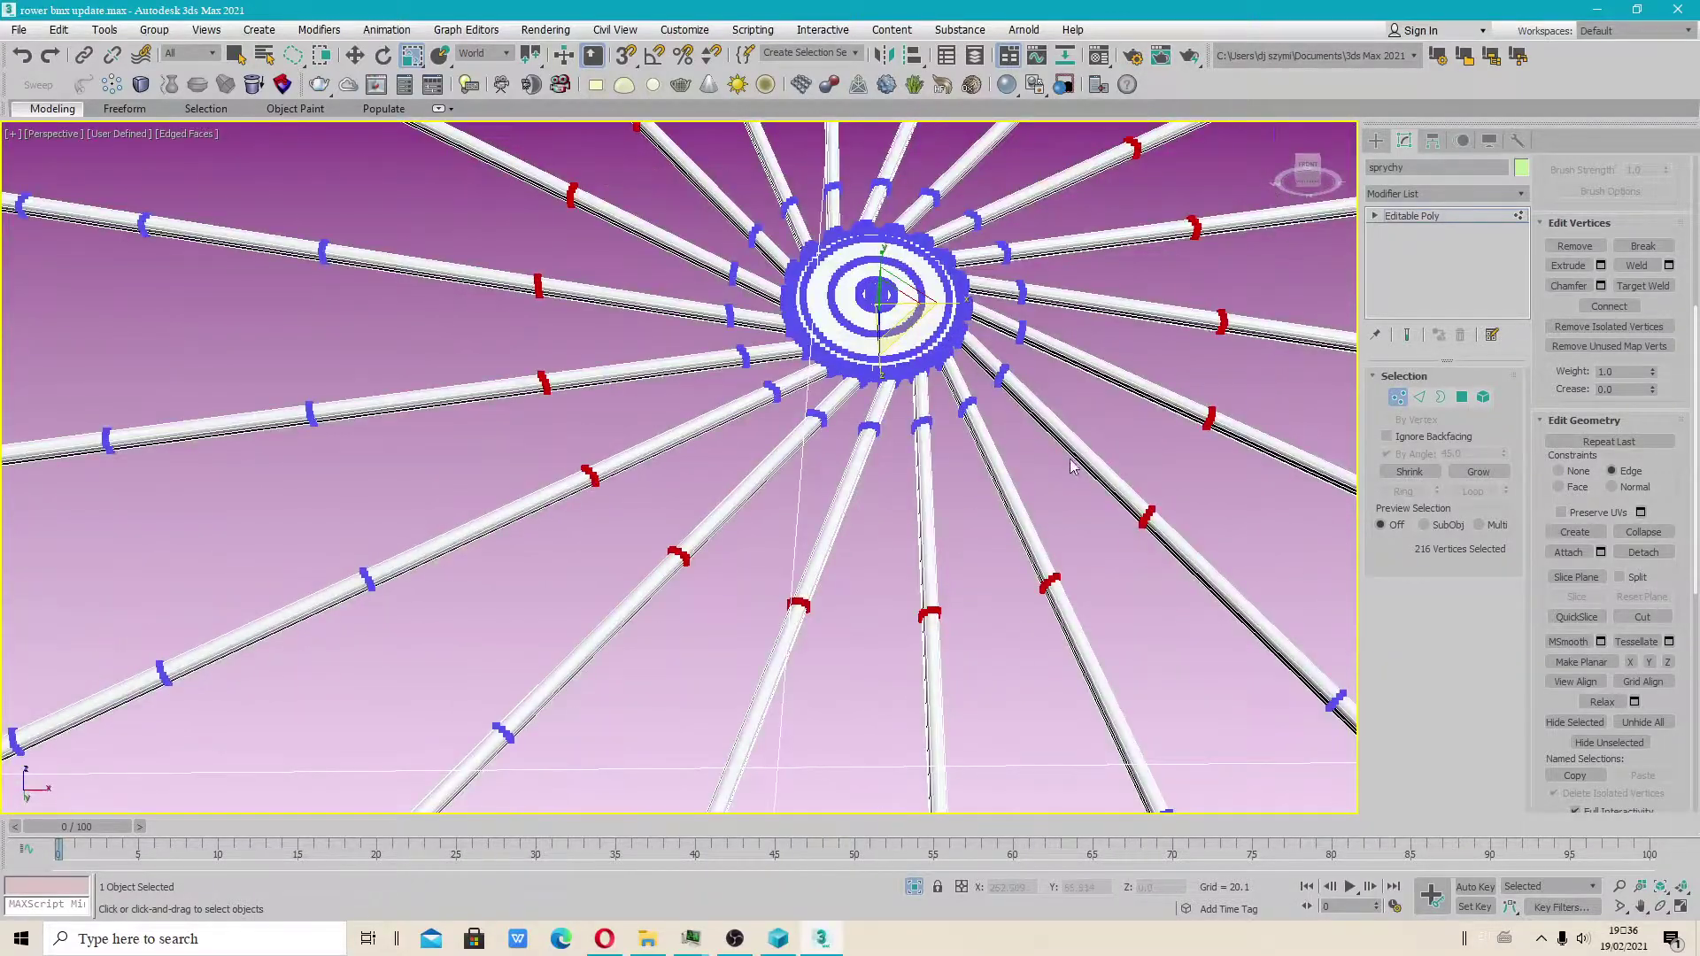
Step: Scale the second ring of spoke vertices farther outward along the spokes
alt+middle_drag(1050, 536, 858, 564)
drag(728, 408, 813, 403)
scroll(852, 476, down, 3)
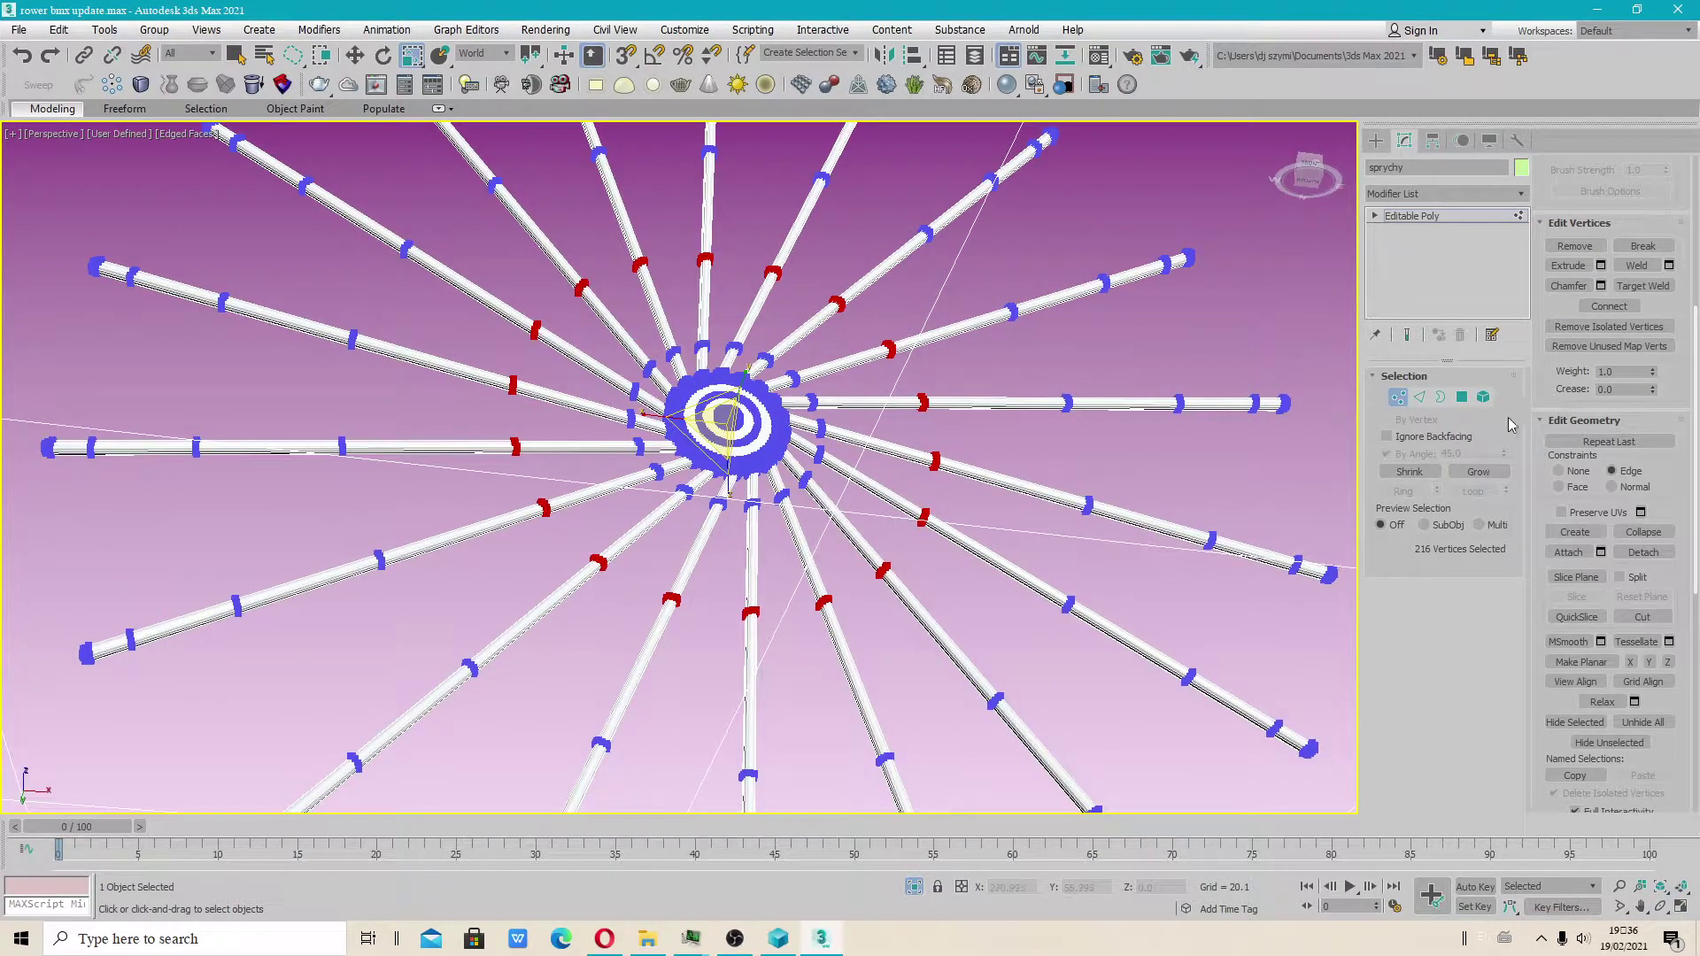
Step: Leave vertex editing on the spokes and end their isolation to bring back the whole bike
click(1397, 397)
right_click(1044, 387)
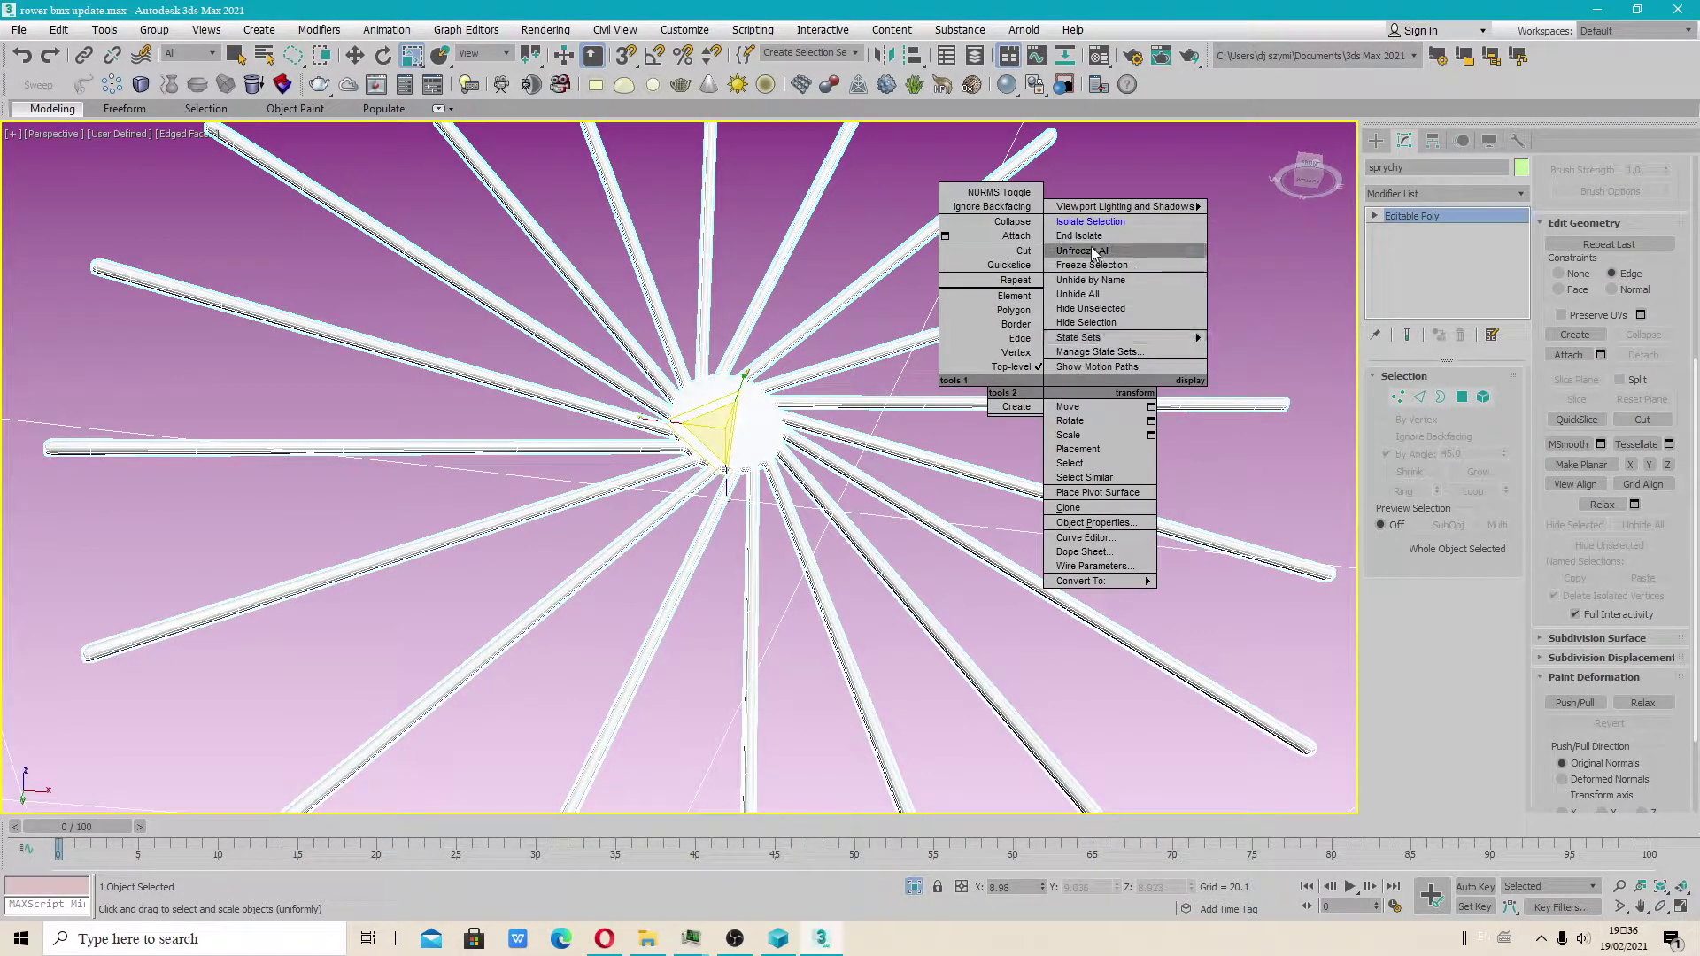
click(1090, 221)
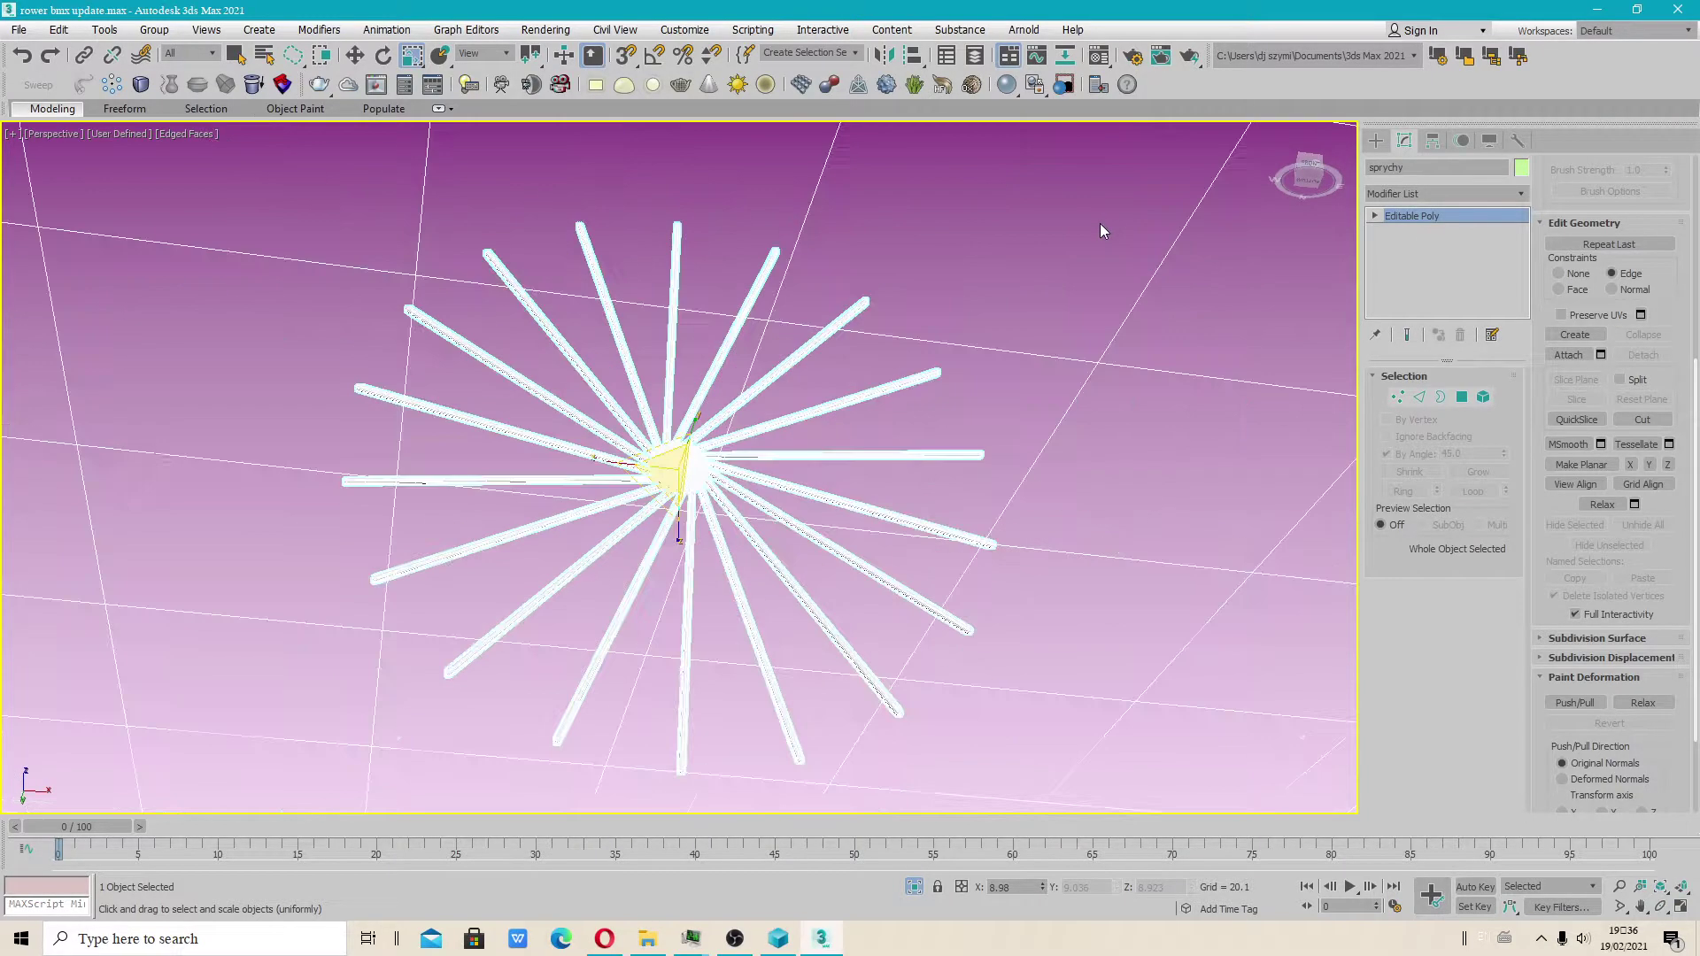
right_click(943, 317)
click(959, 167)
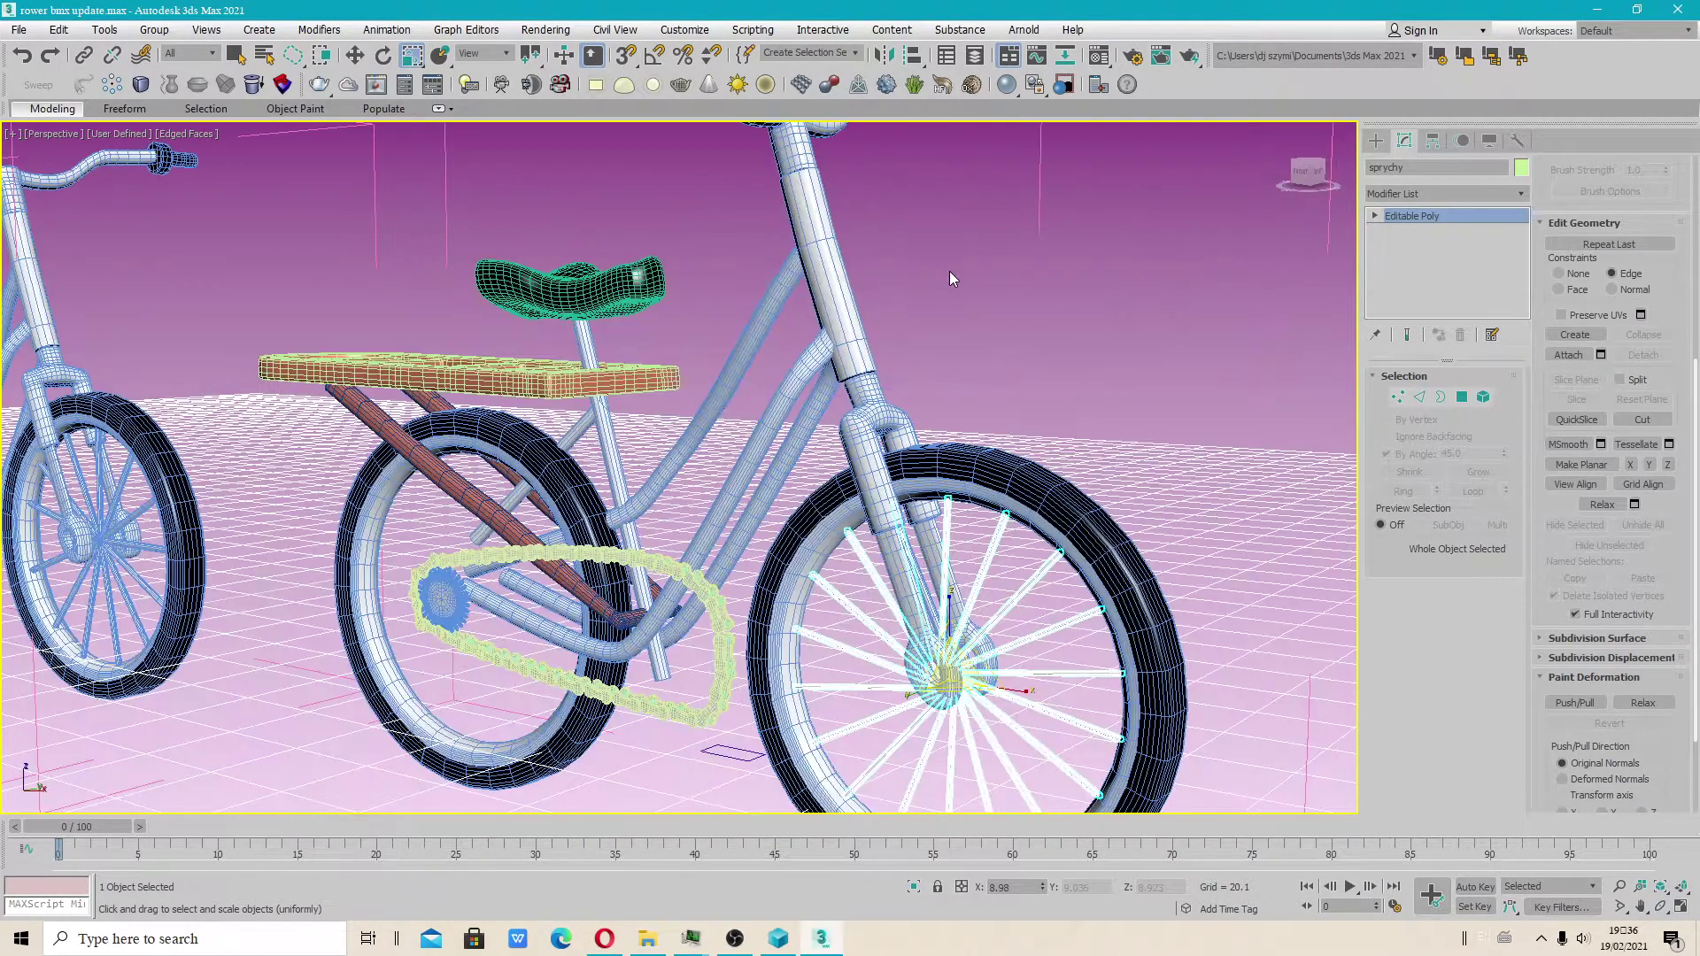
alt+middle_drag(894, 358, 846, 362)
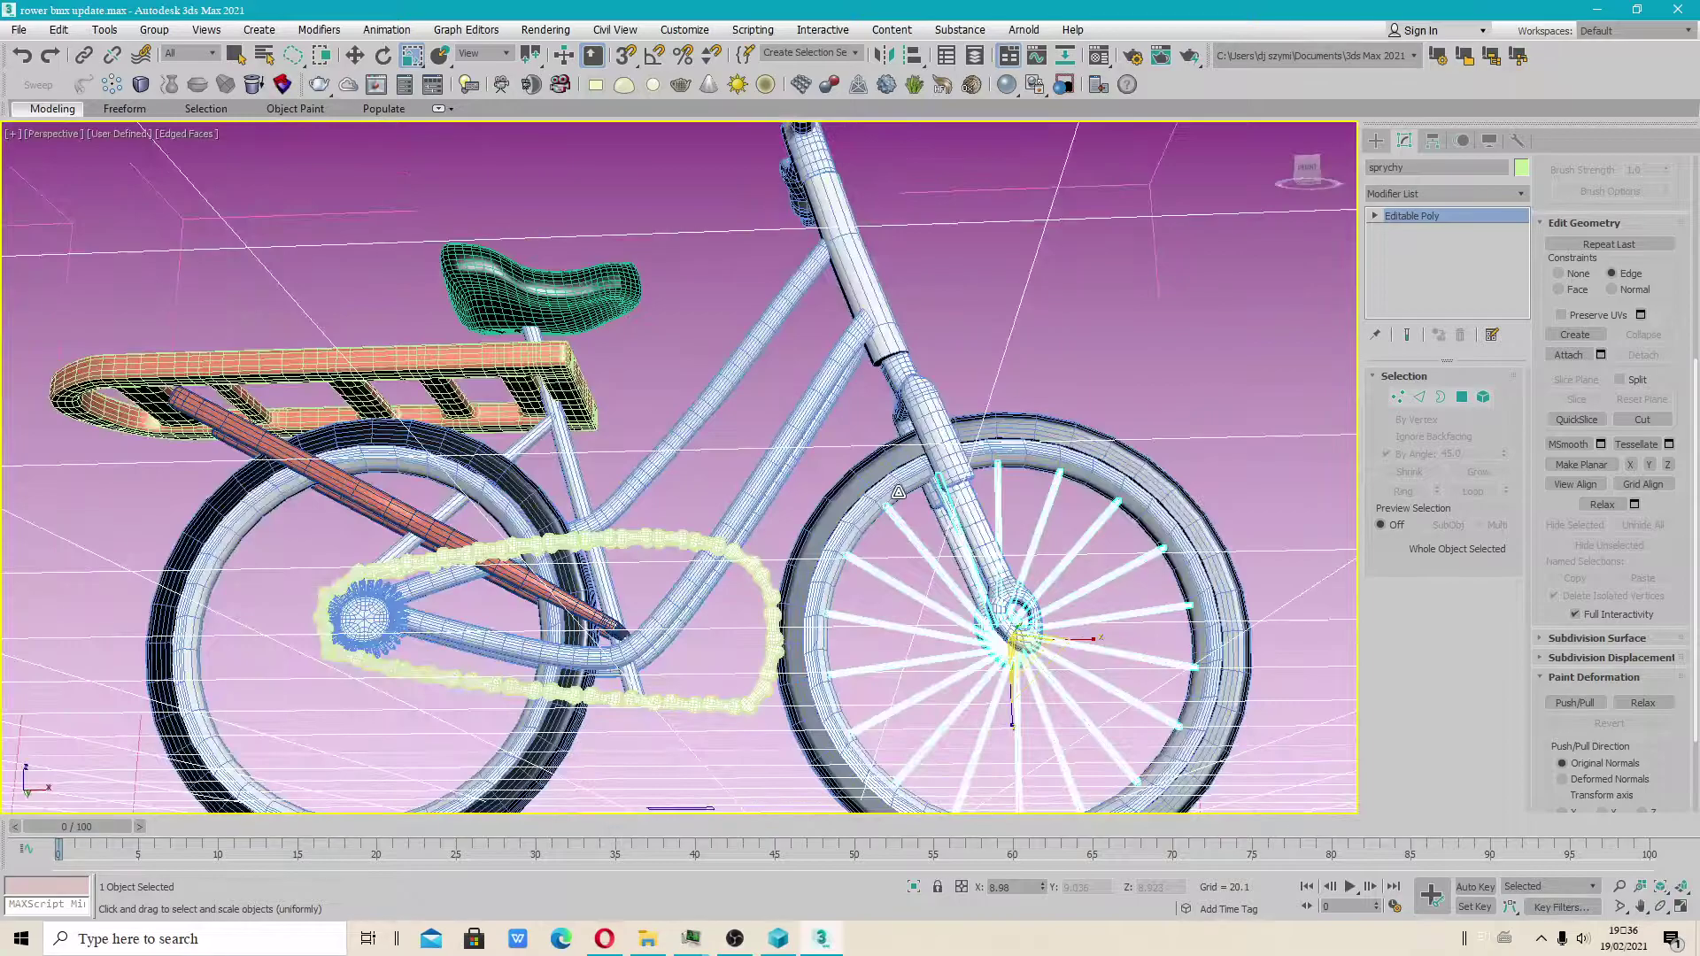
Step: Select the front wheel's rim and isolate it
click(881, 491)
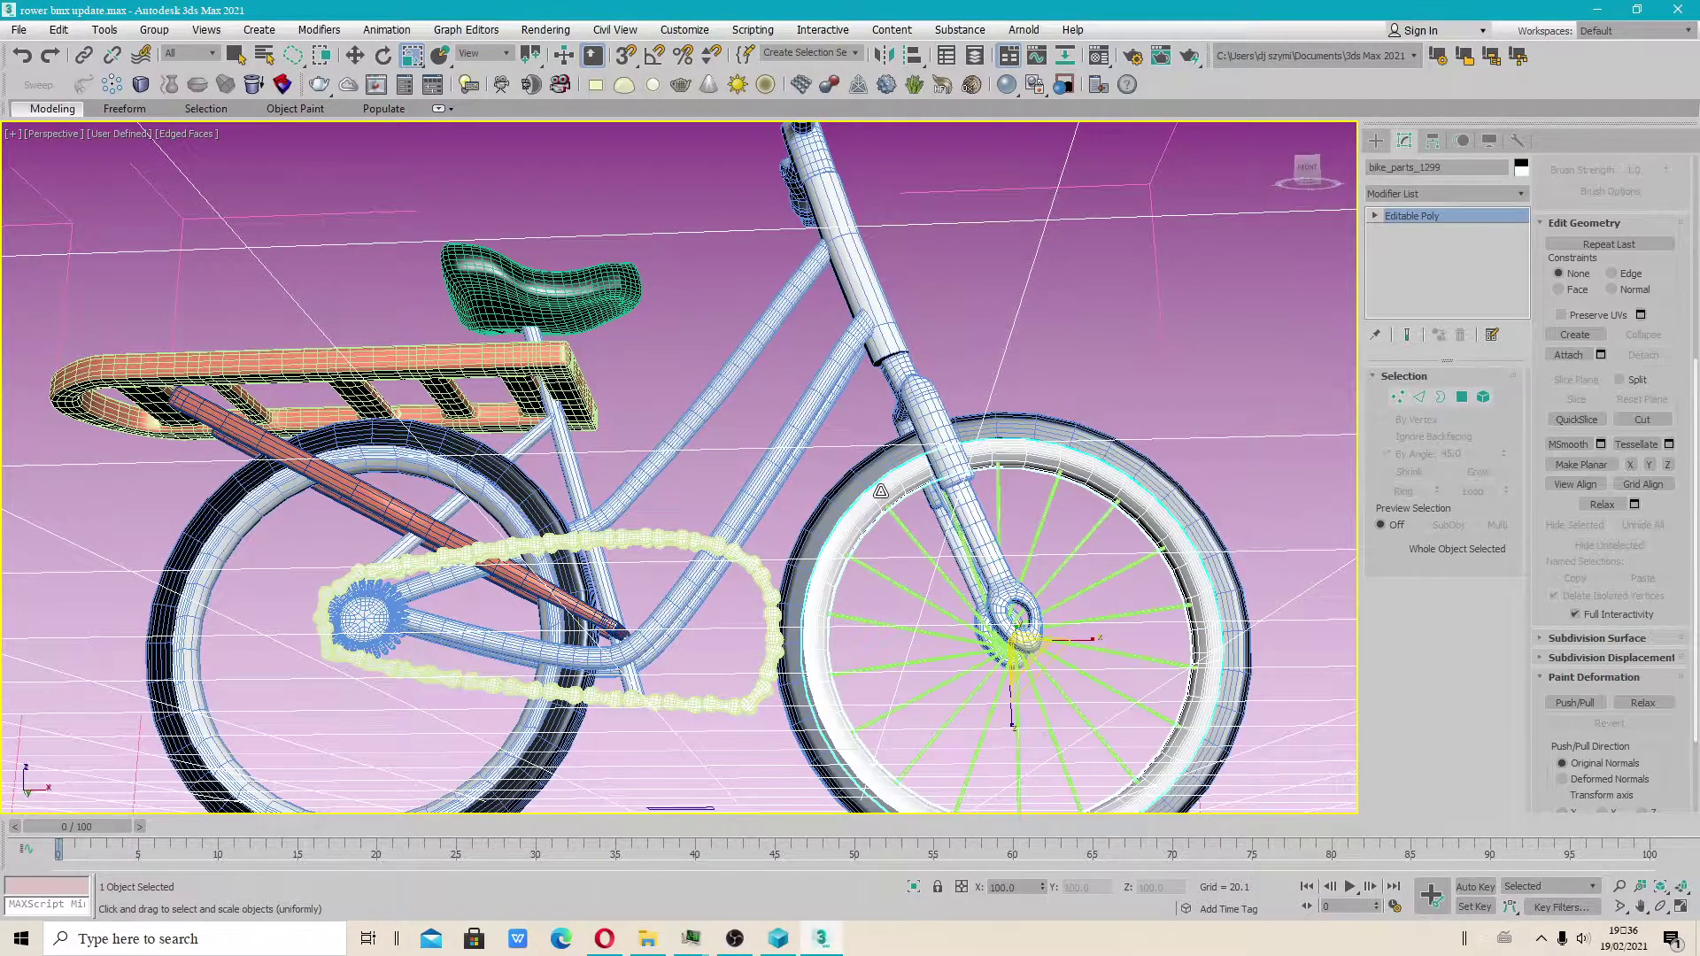
right_click(880, 491)
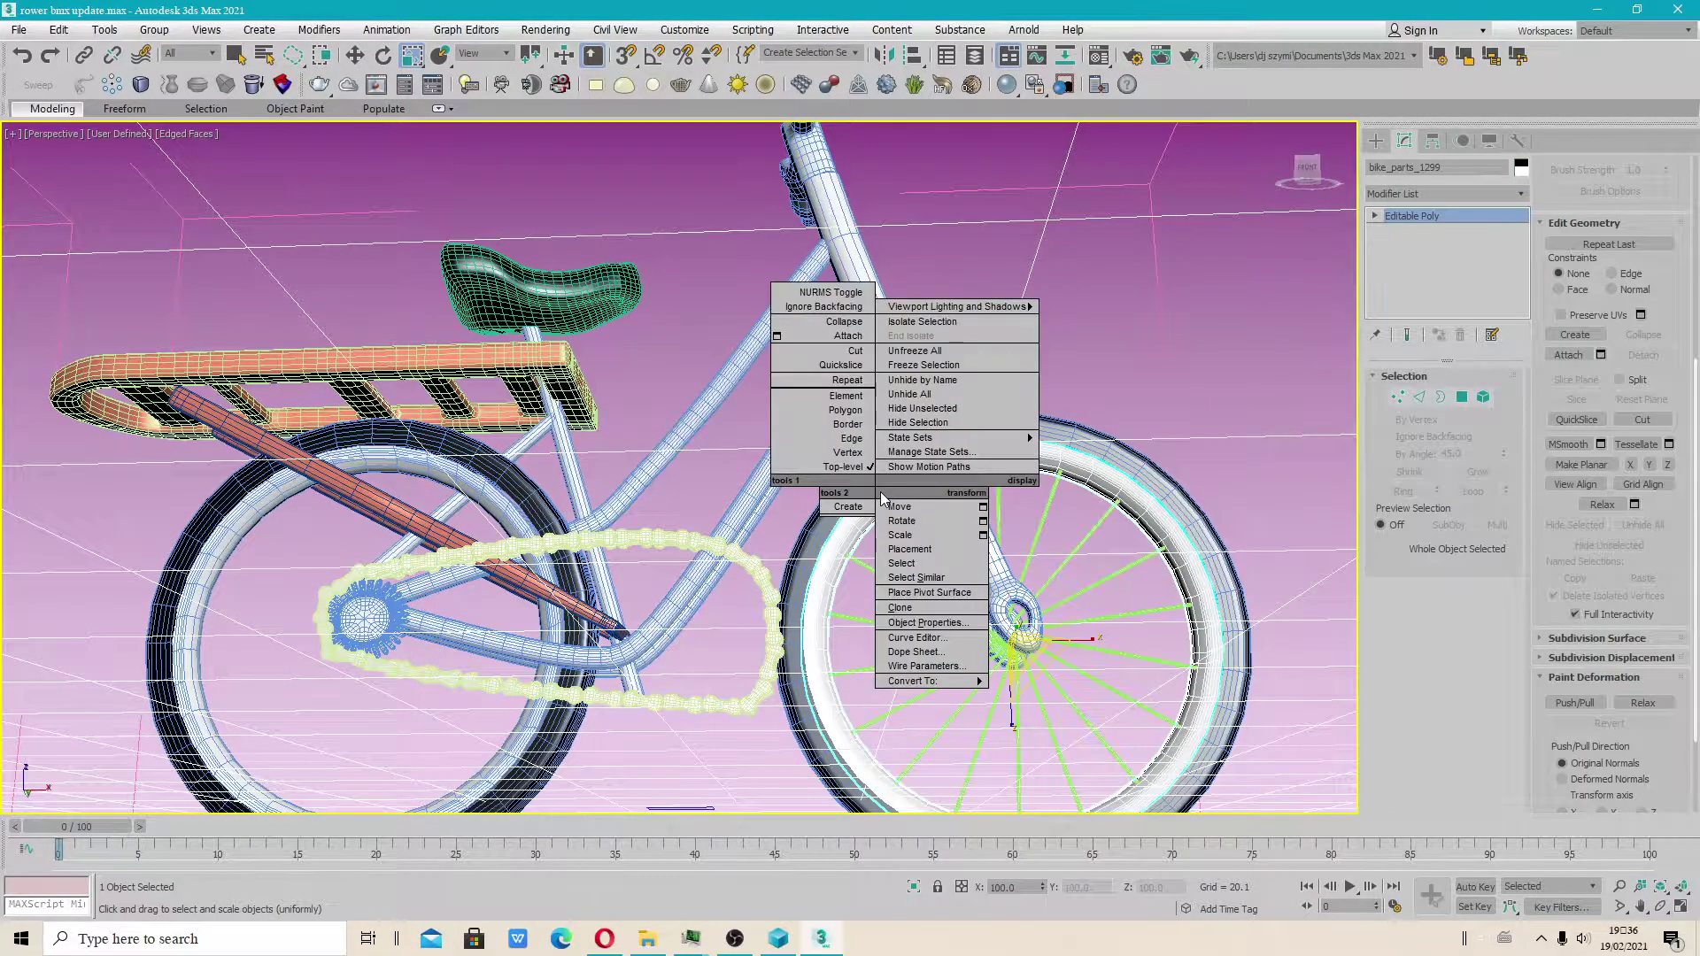
click(933, 324)
alt+middle_drag(982, 478, 995, 460)
scroll(995, 460, up, 2)
scroll(1000, 462, down, 3)
scroll(1000, 460, up, 3)
Step: Select a full edge loop around the rim's inner side and convert it to a vertex selection
click(1397, 396)
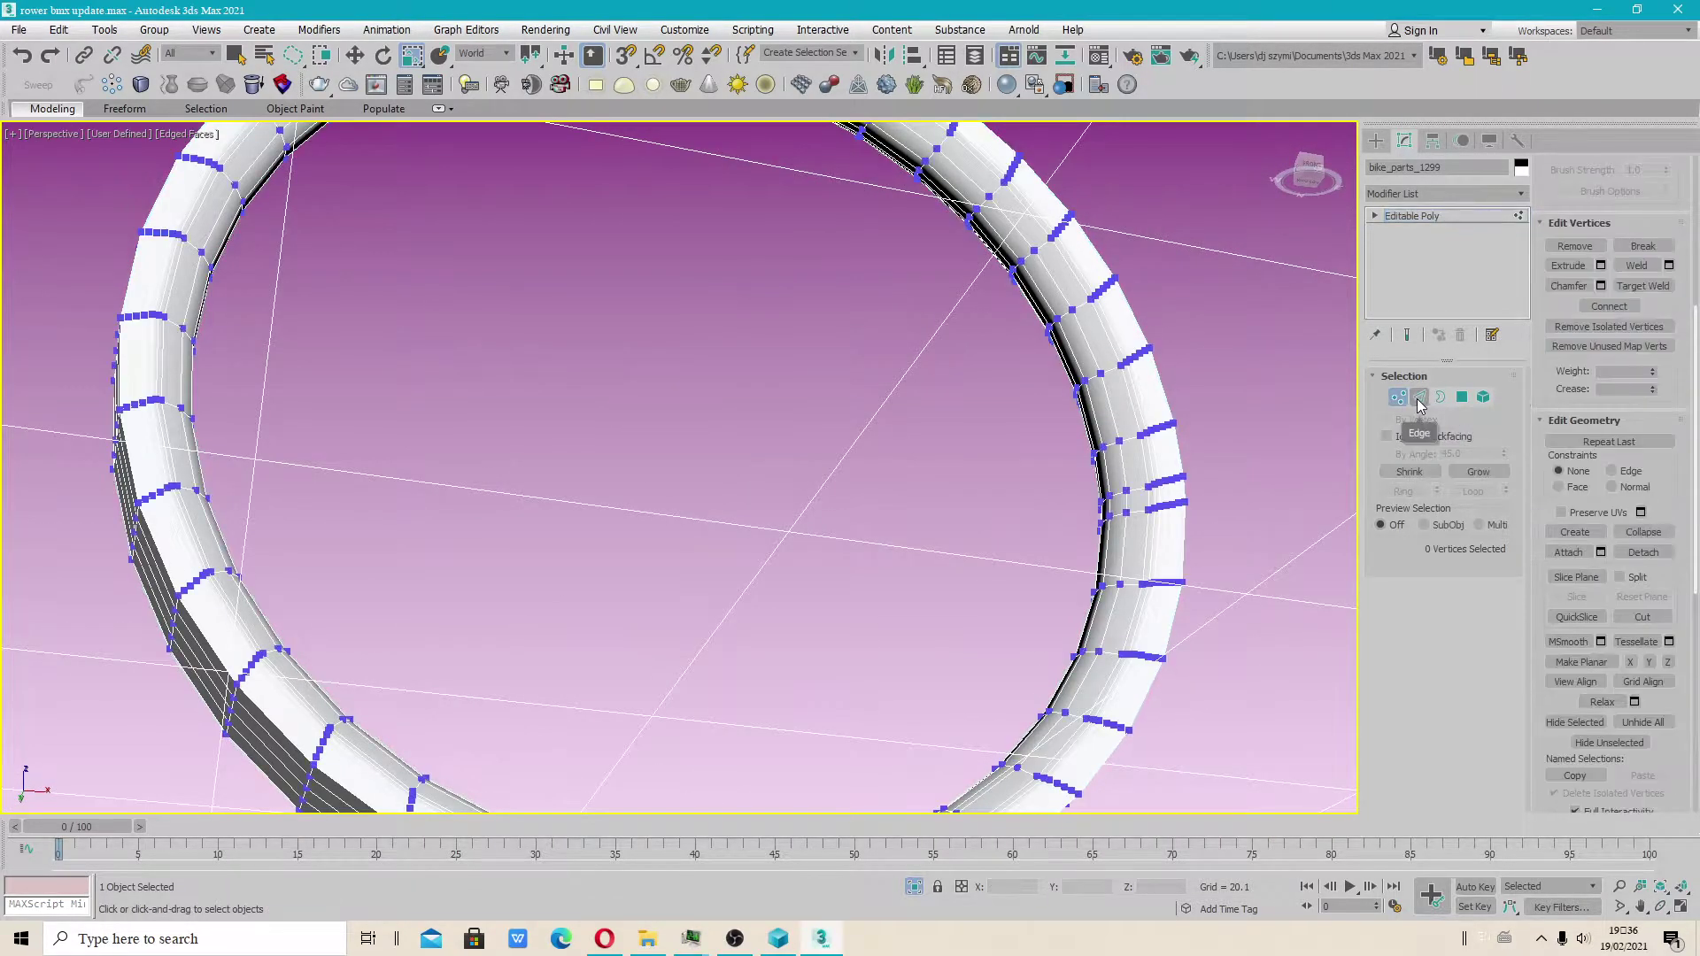
click(1419, 397)
double_click(1118, 428)
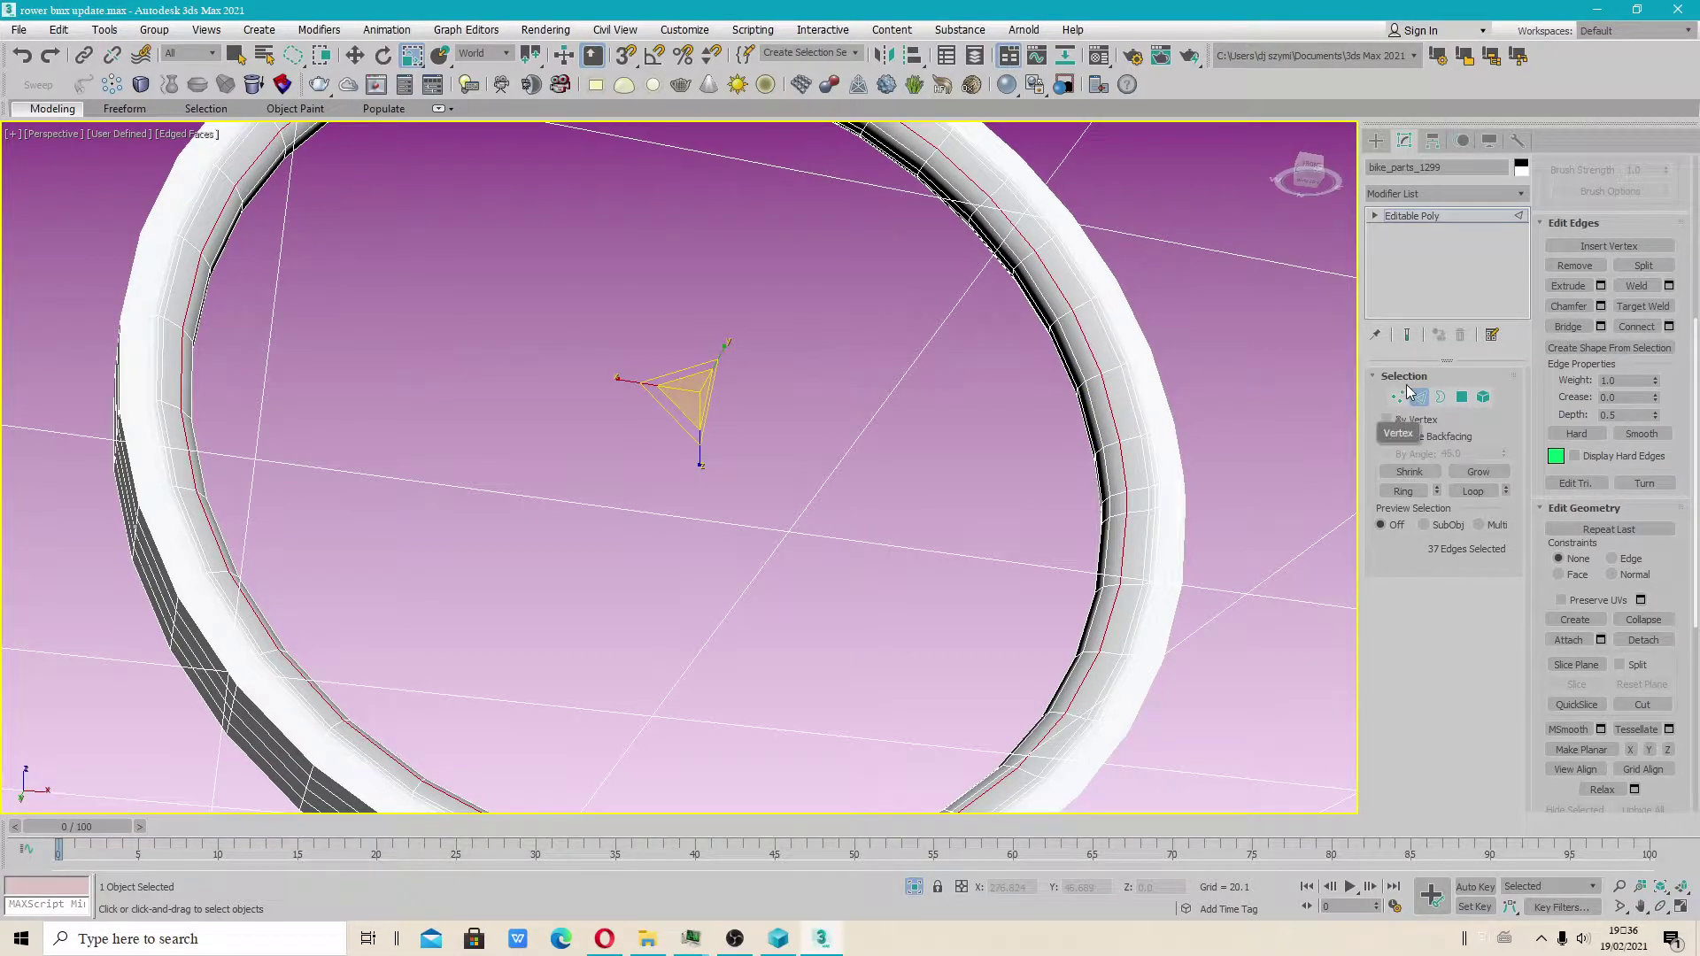
right_click(1136, 404)
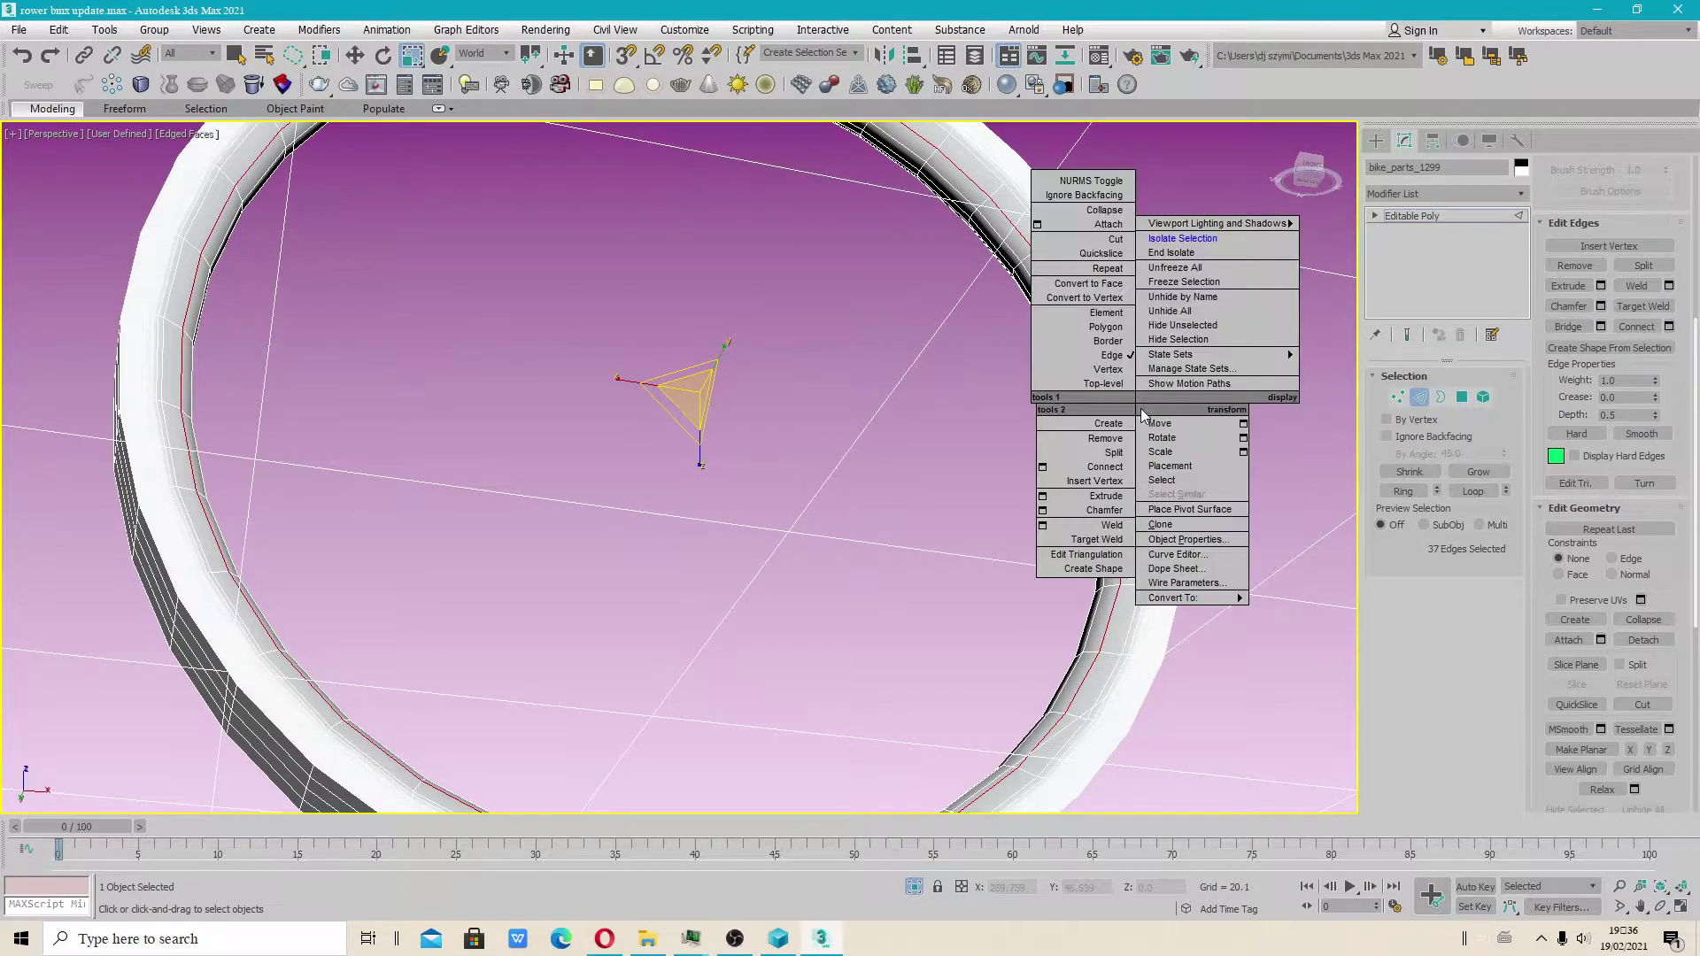
click(1116, 296)
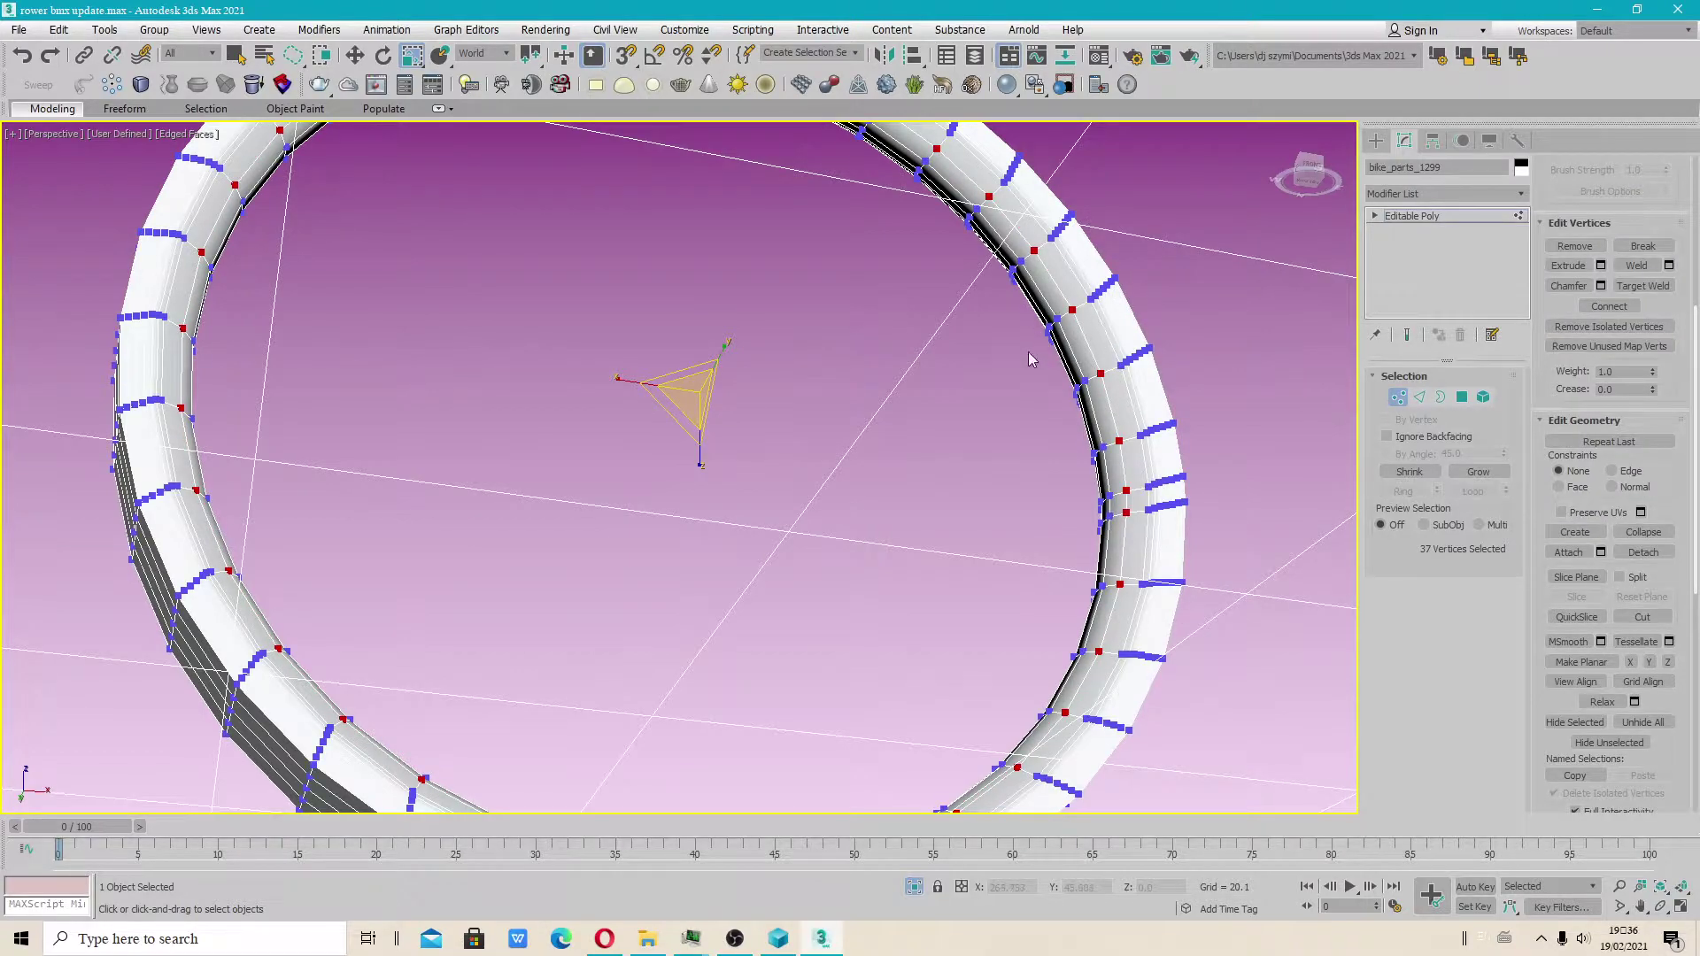
Step: Set the constraint to Edge and scale the selected rim vertices around the wheel centre
alt+middle_drag(1119, 428, 1091, 388)
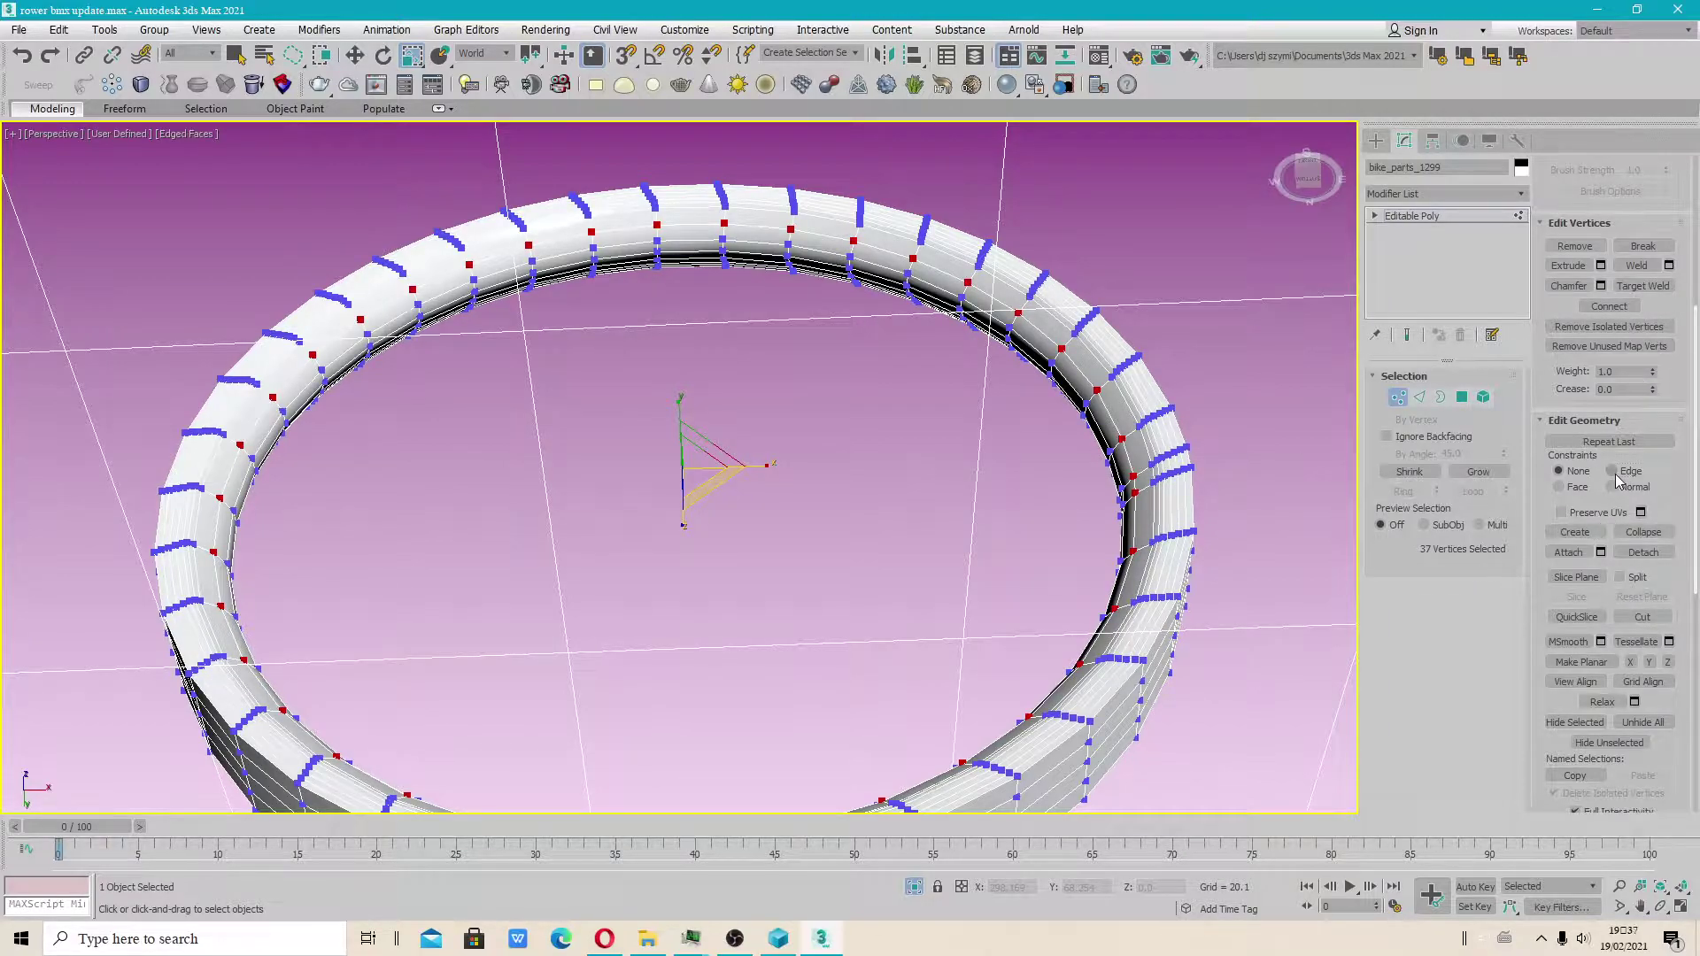
drag(700, 469, 702, 463)
alt+middle_drag(1019, 445, 1047, 477)
alt+middle_drag(1177, 474, 1114, 598)
drag(782, 459, 787, 457)
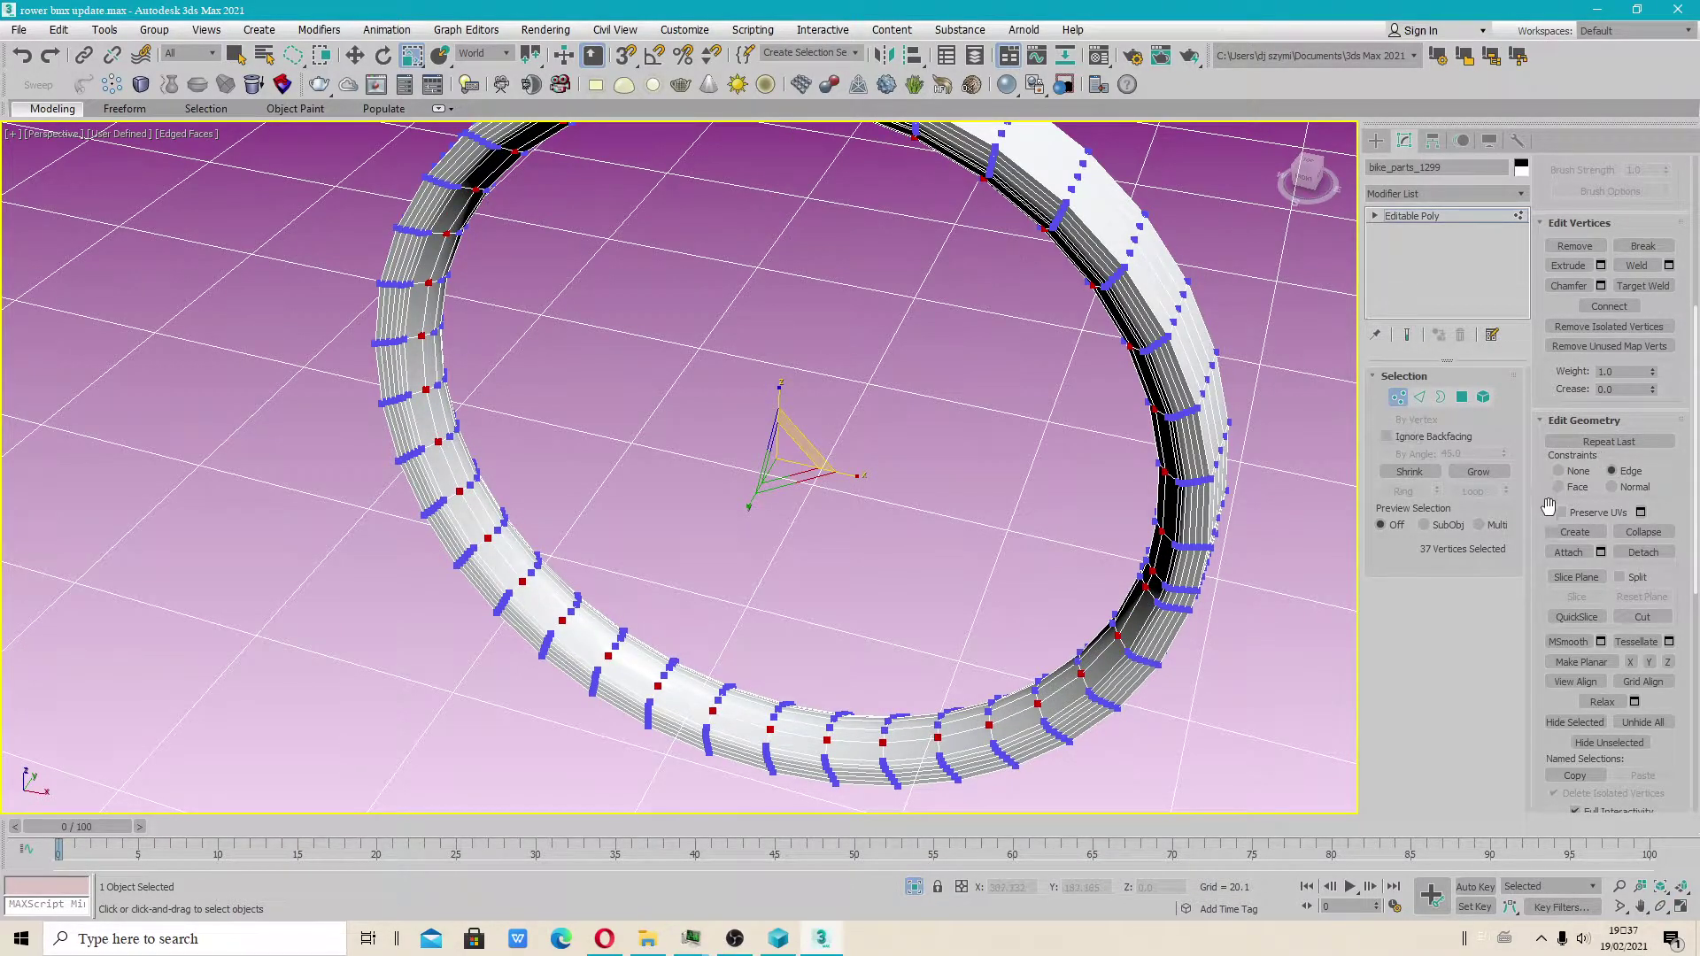
Step: Return to edge editing, try scaling the rim's inner edge loop with the Face constraint, and undo the distortion
click(1559, 471)
click(1419, 398)
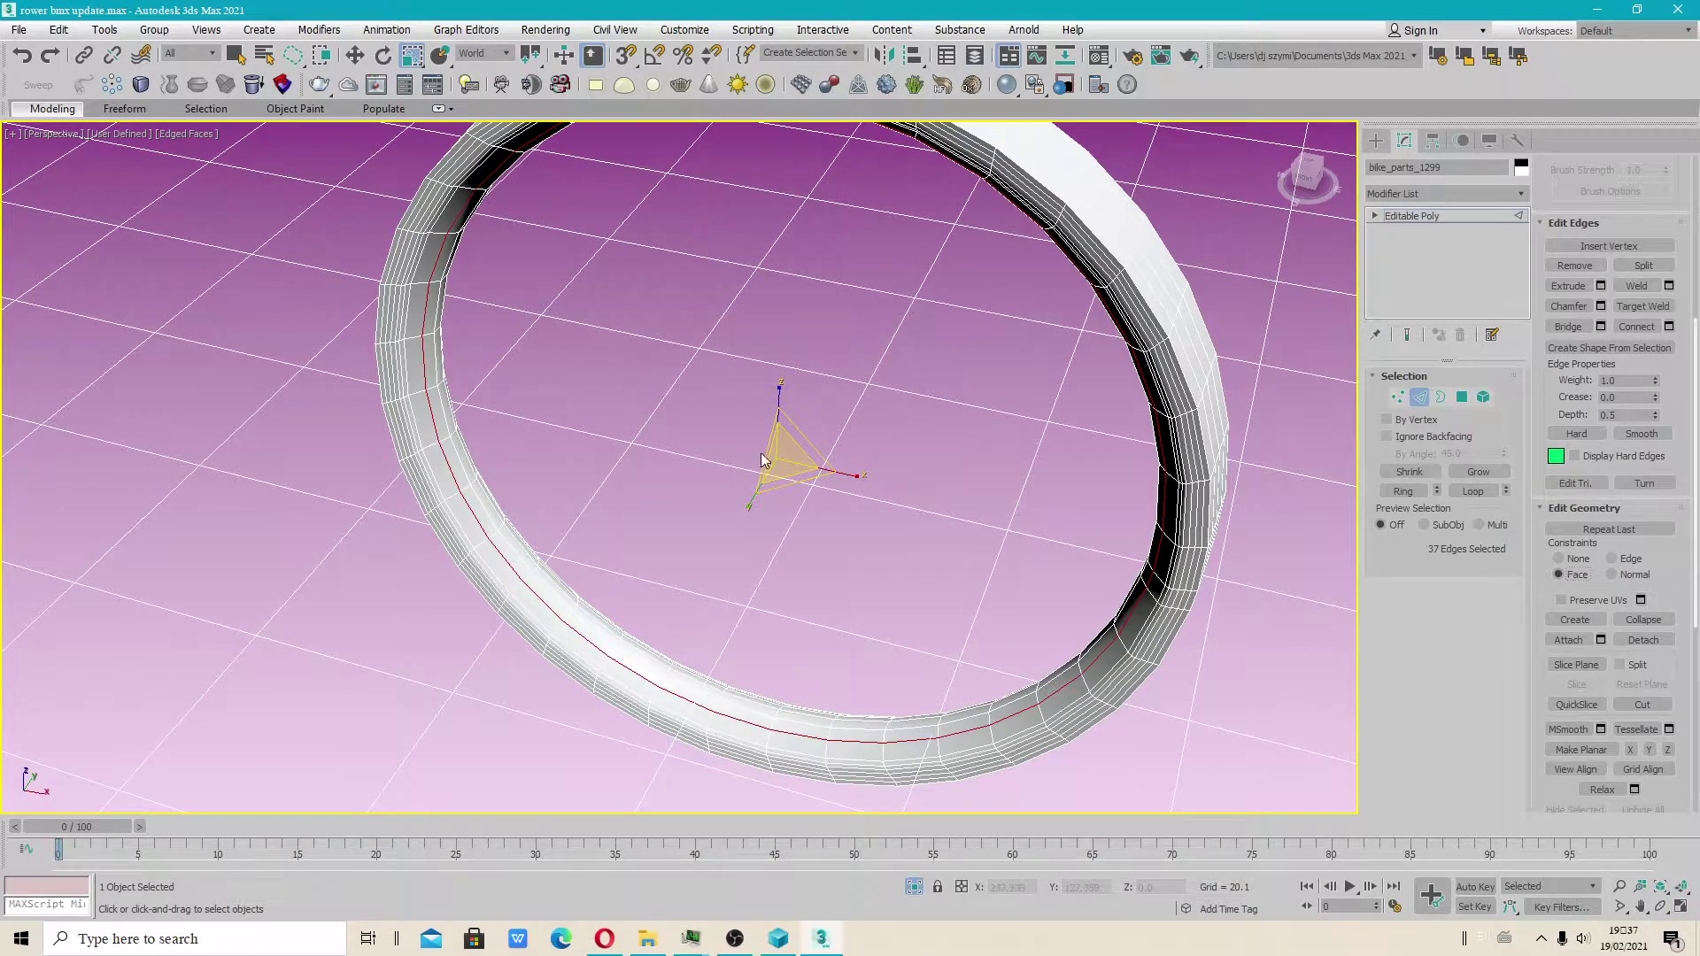
drag(785, 453, 787, 436)
alt+middle_drag(877, 545, 951, 454)
drag(913, 280, 917, 256)
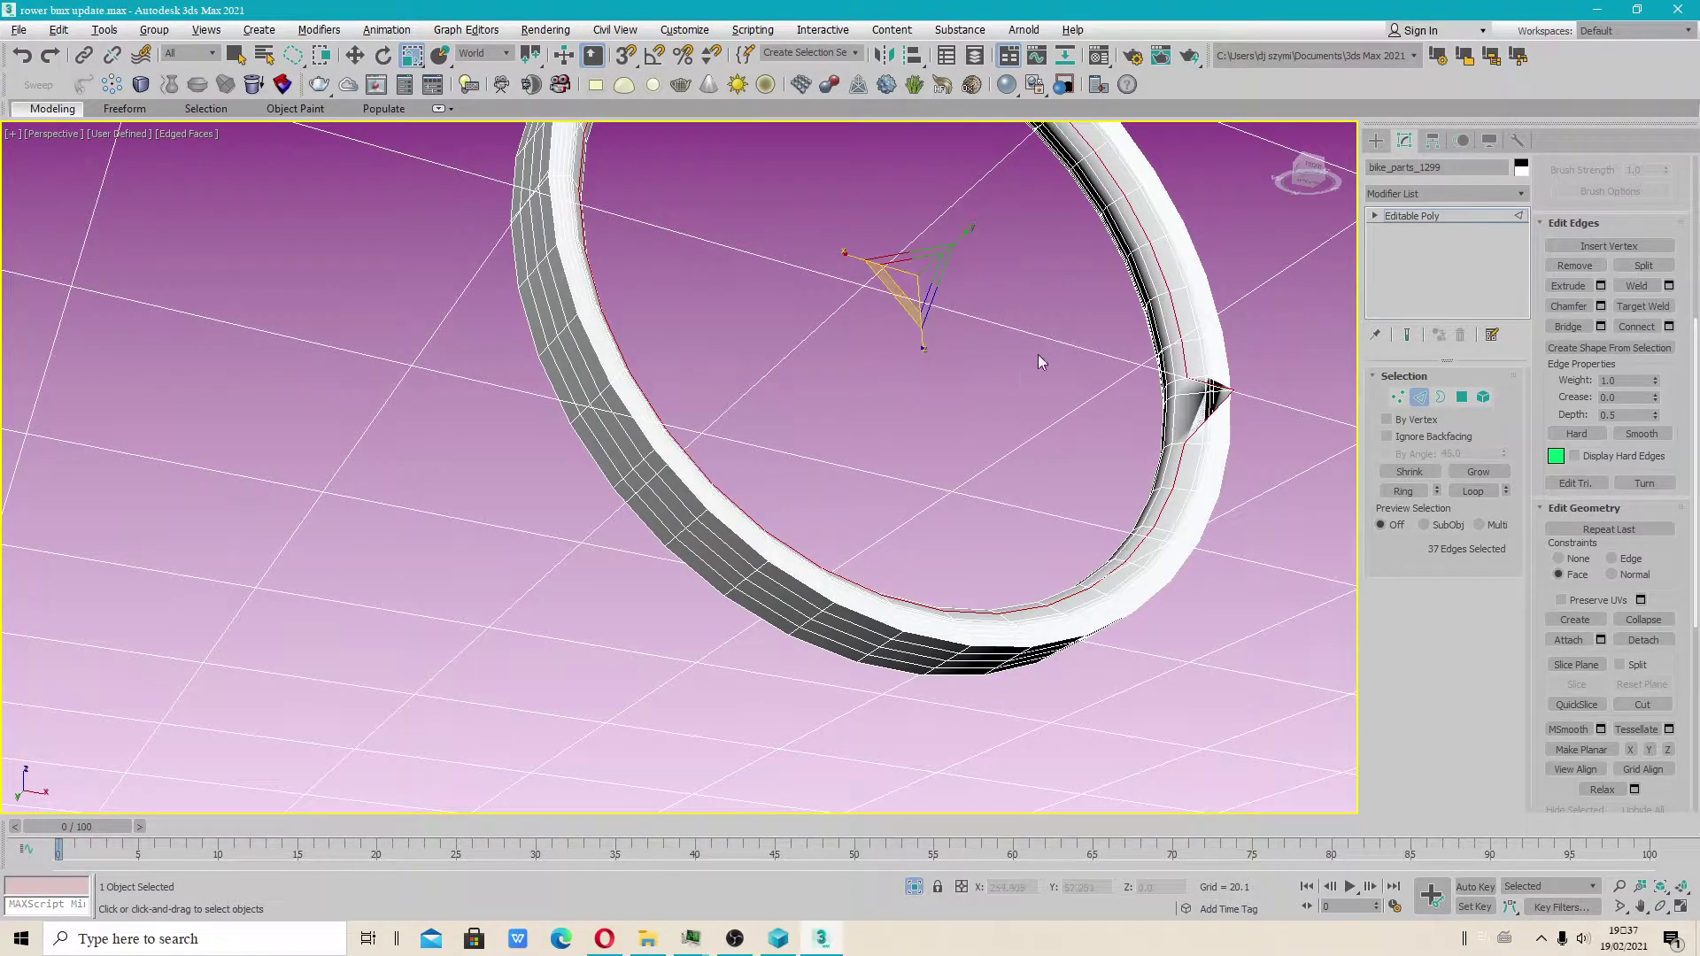
alt+middle_drag(1028, 369, 963, 416)
key(ctrl+z)
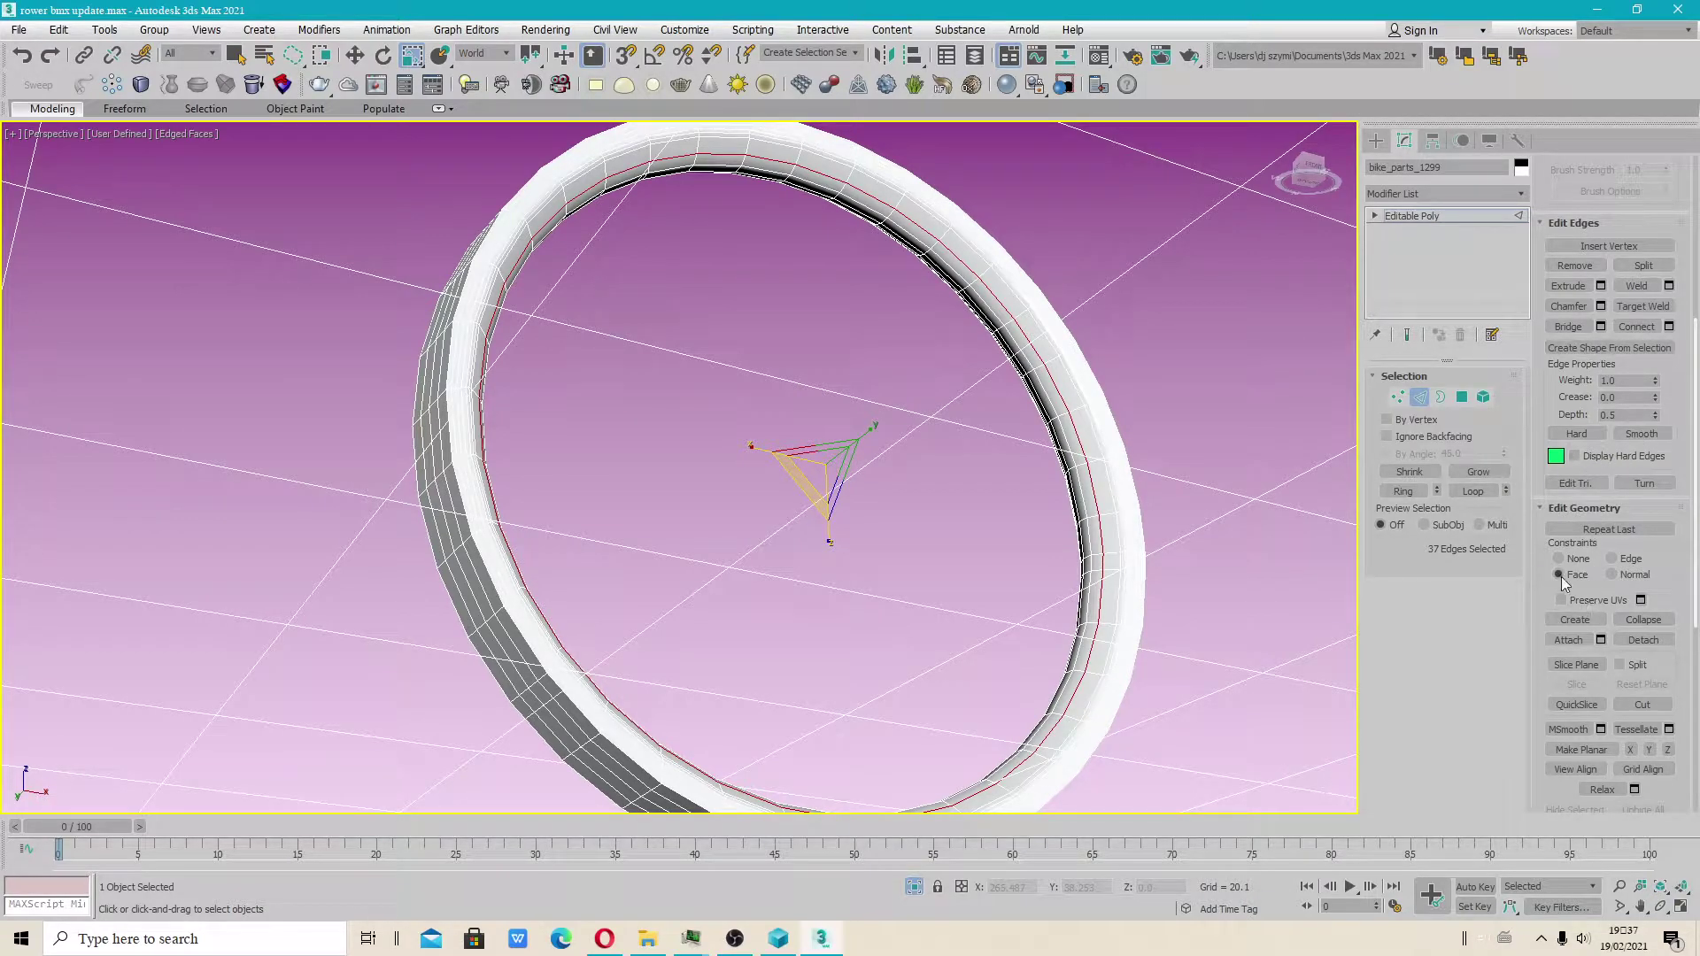
Step: Scale the rim's inner edge loop with the Edge constraint and reset the constraint to None
click(1611, 558)
mouse_move(823, 459)
mouse_down()
mouse_move(818, 478)
mouse_move(834, 435)
mouse_move(830, 460)
mouse_up()
click(1559, 558)
Step: Leave edge editing on the rim and end its isolation
click(1419, 396)
right_click(1113, 350)
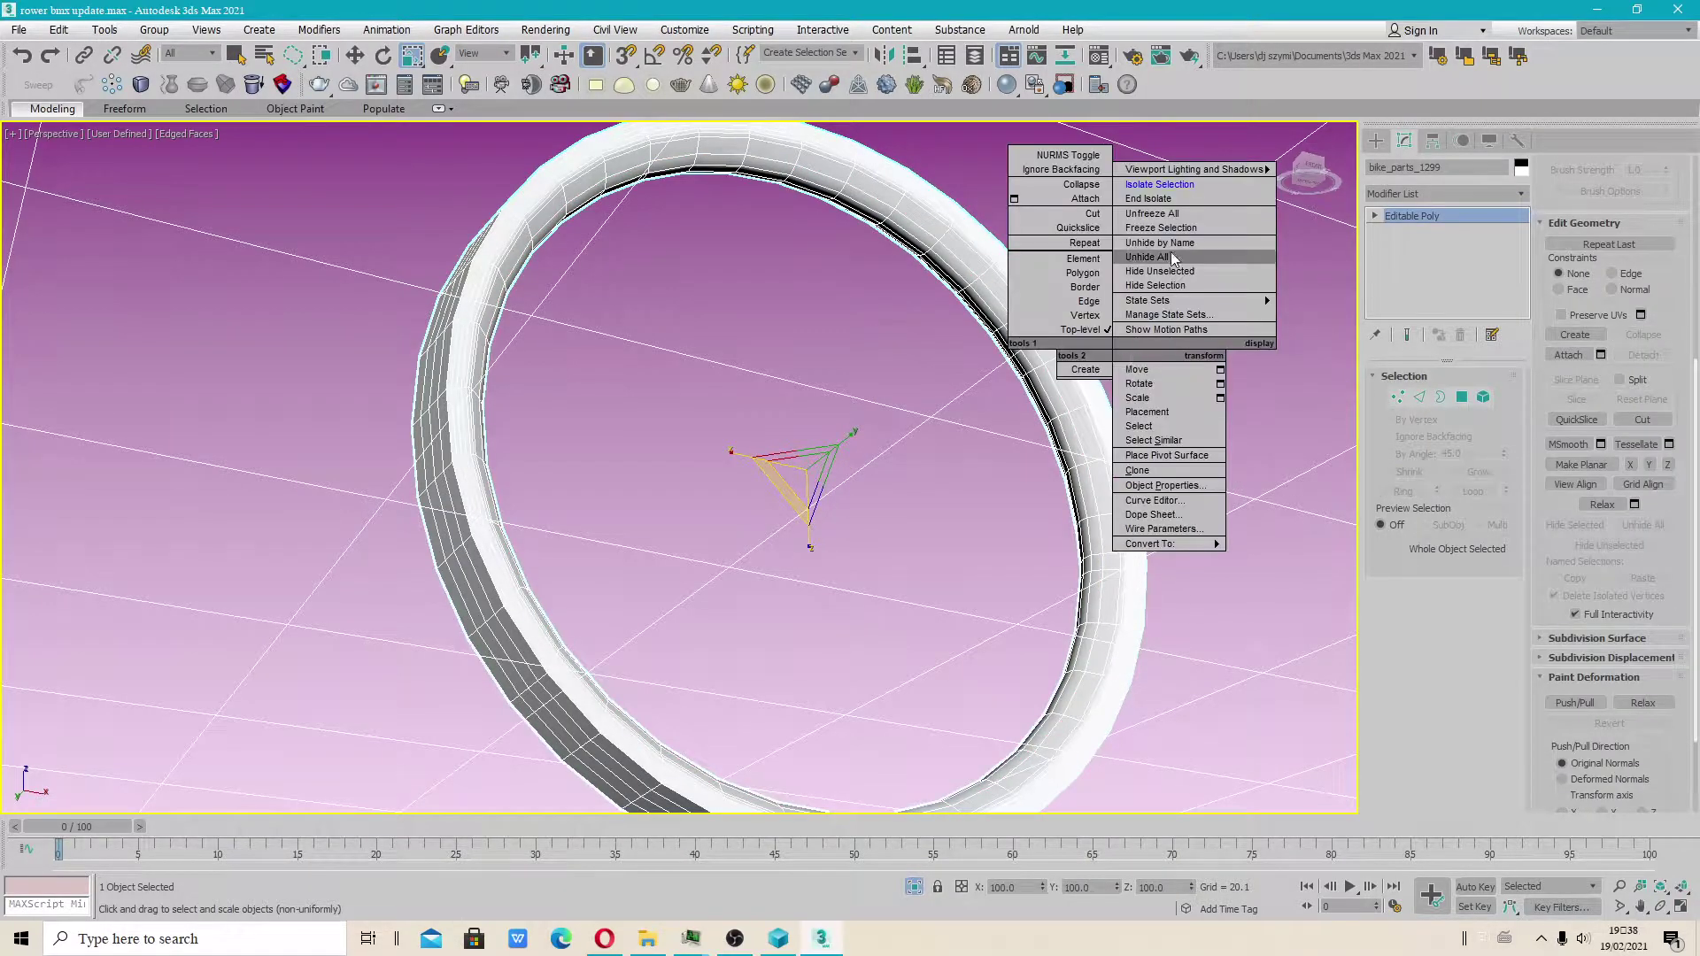
click(1172, 198)
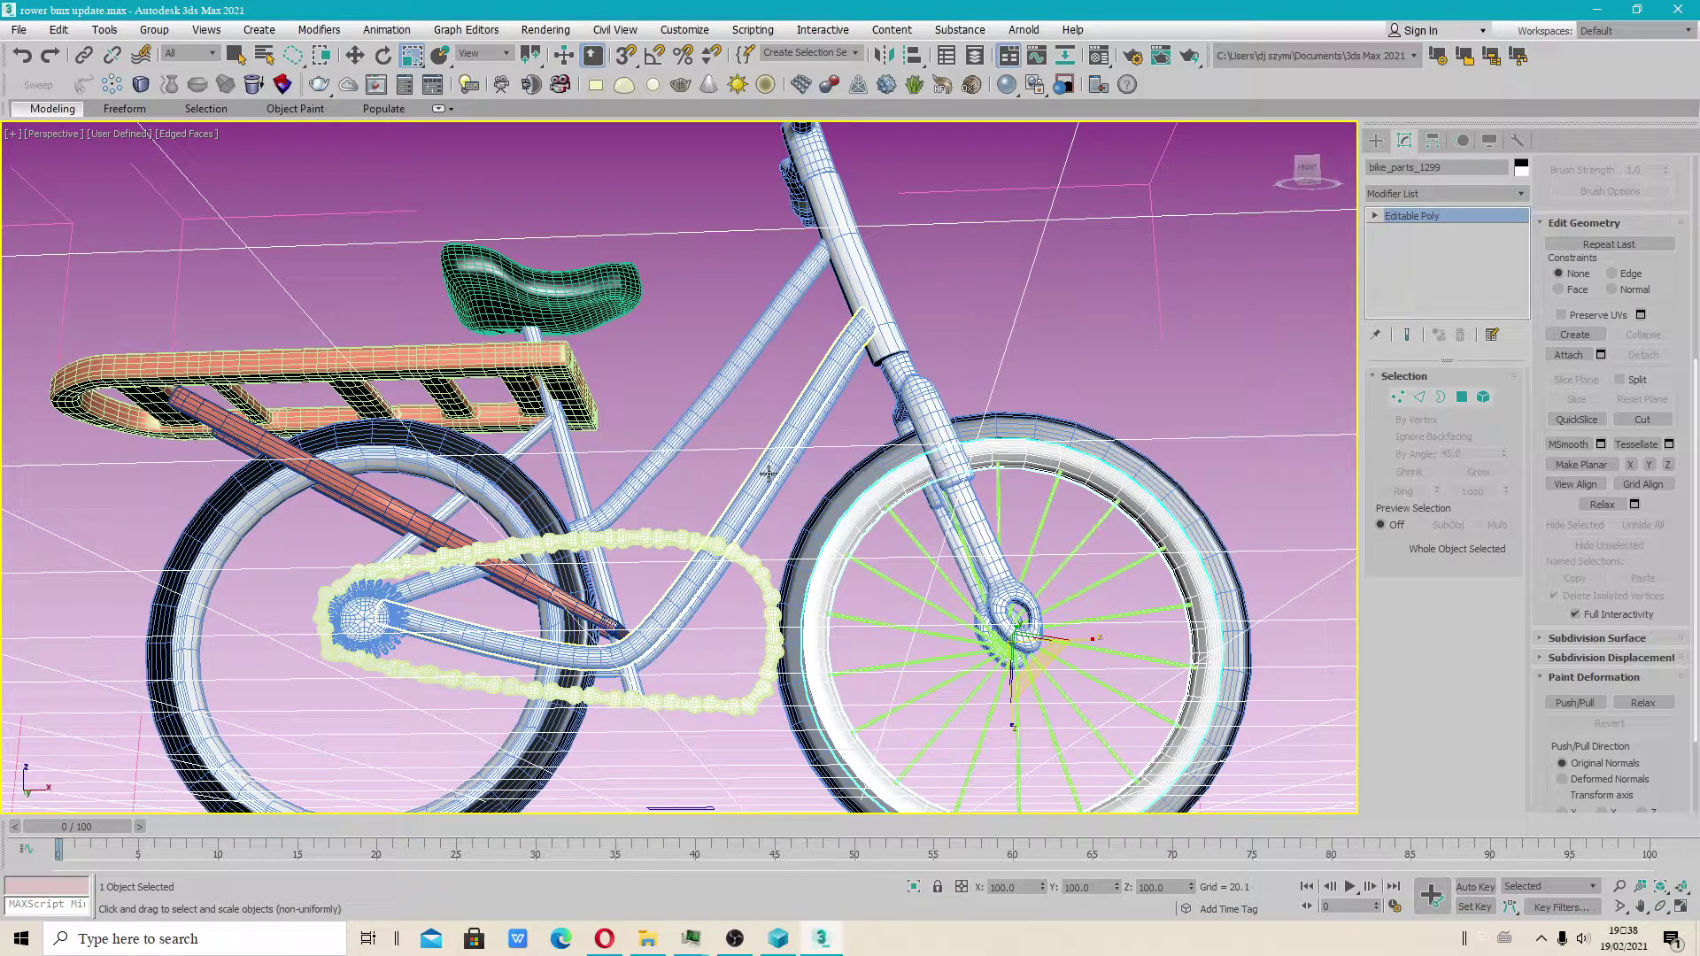
Step: Select the front wheel's spokes and isolate them
click(926, 552)
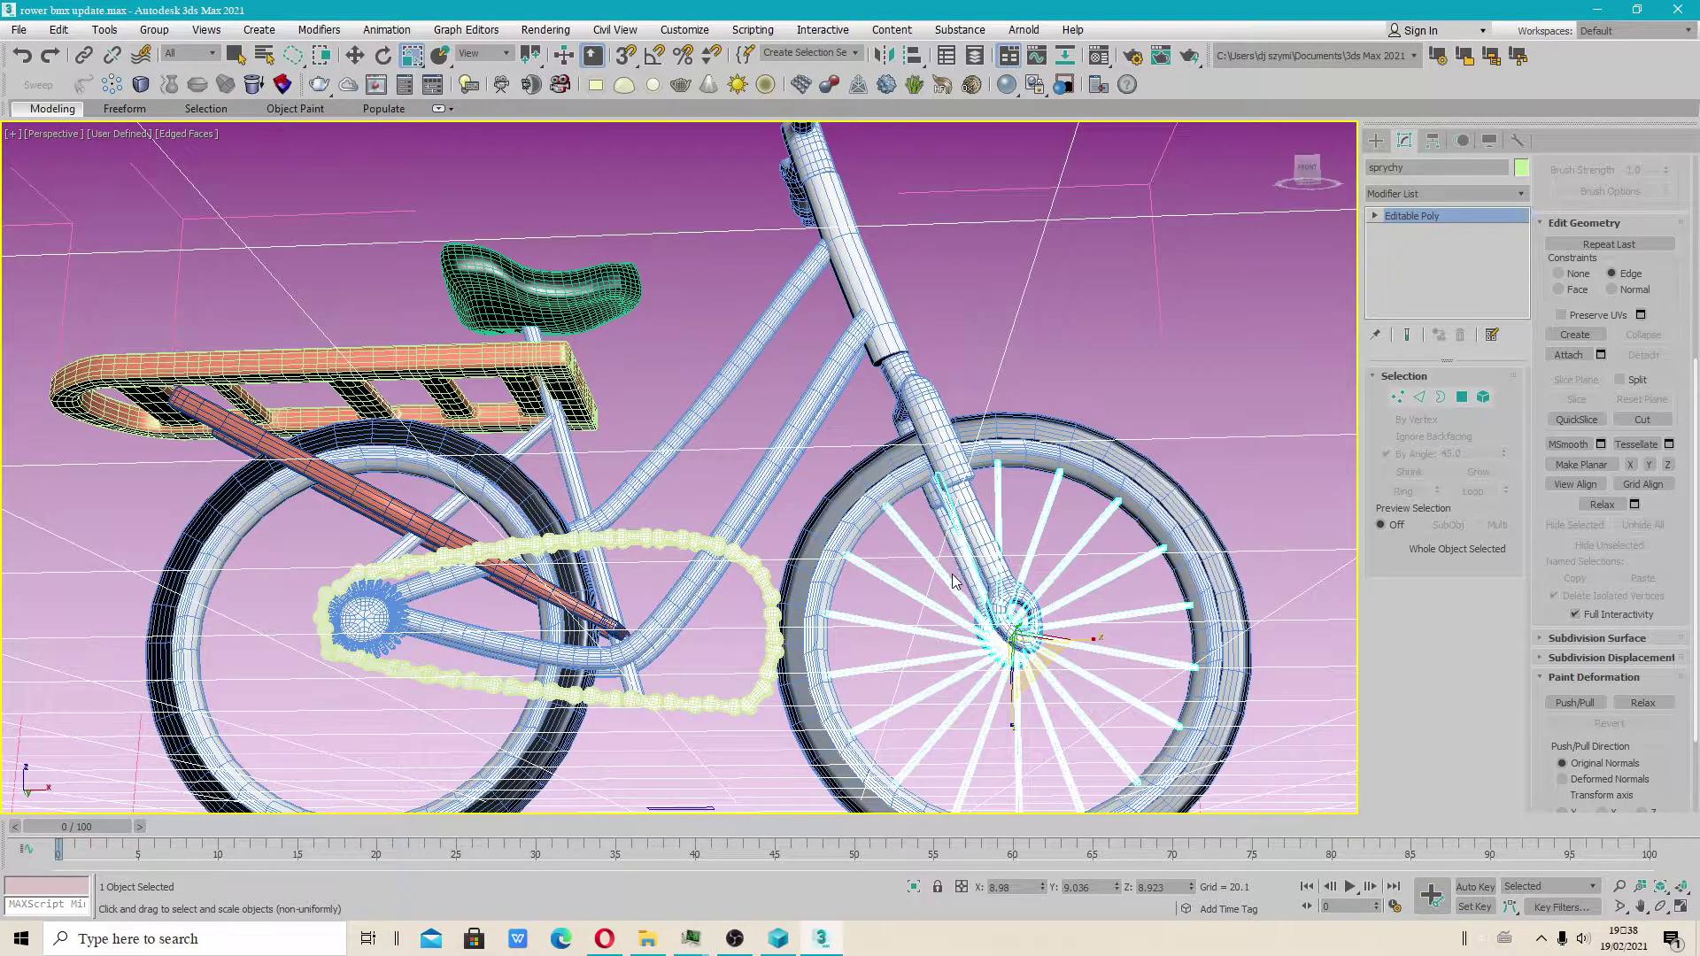
scroll(1080, 620, up, 3)
middle_drag(1080, 619, 770, 478)
scroll(766, 448, up, 5)
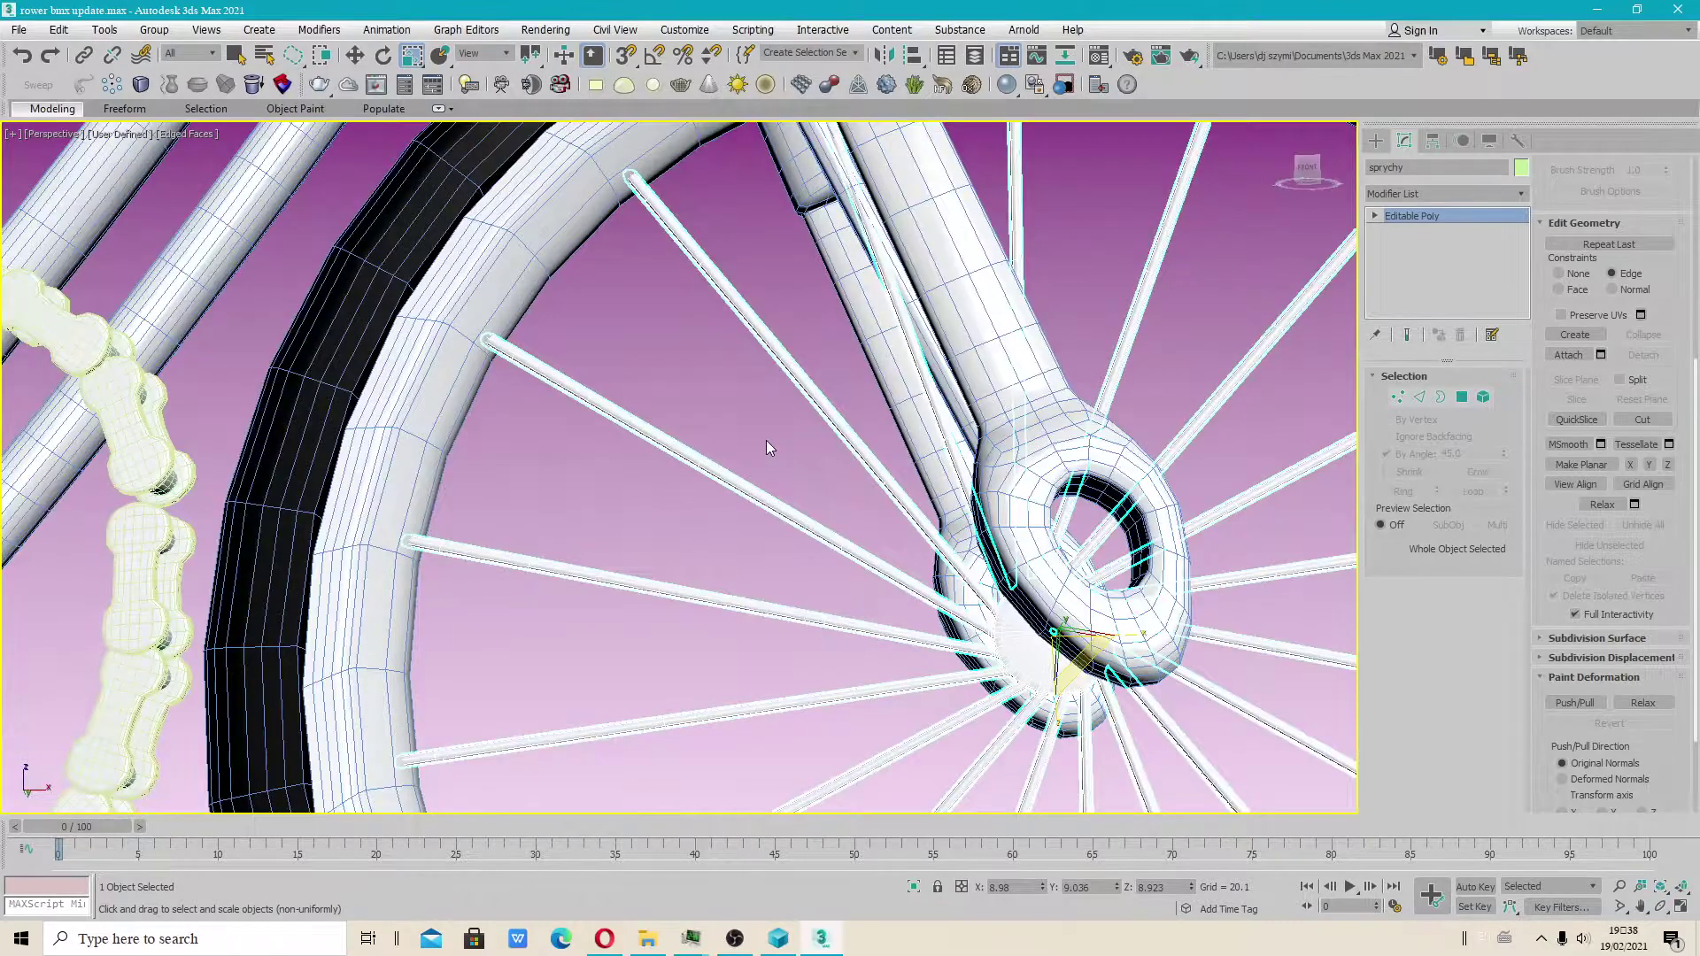
scroll(766, 440, down, 3)
scroll(767, 441, up, 3)
right_click(799, 378)
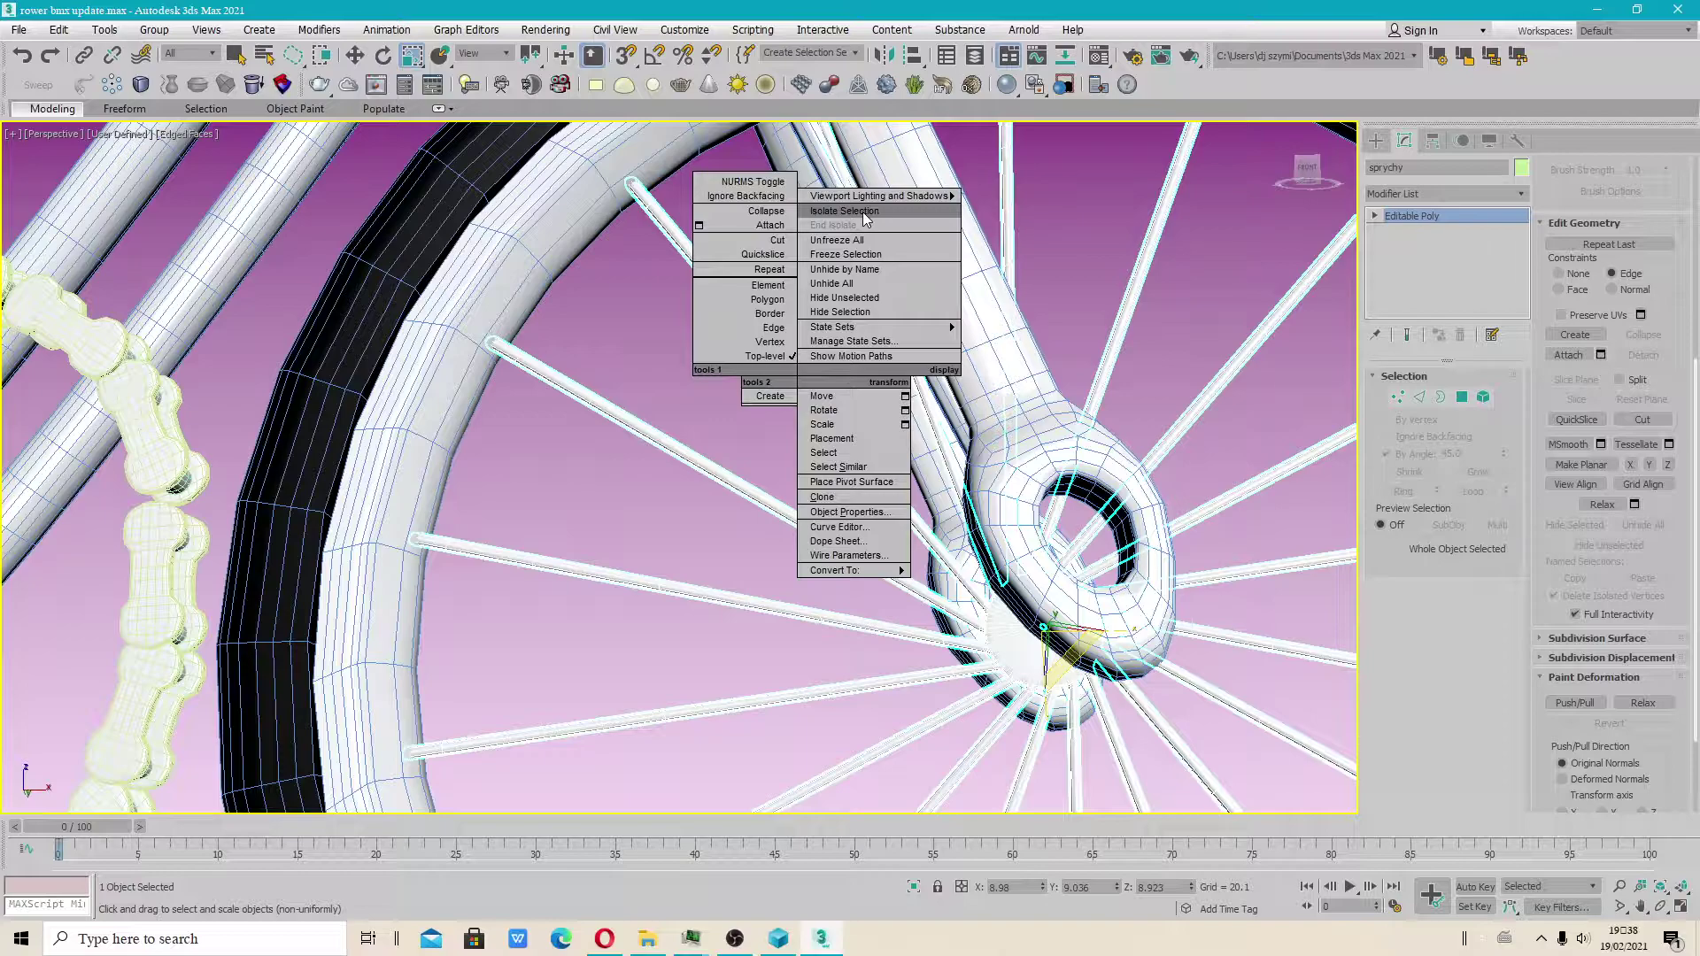
click(1054, 289)
right_click(740, 290)
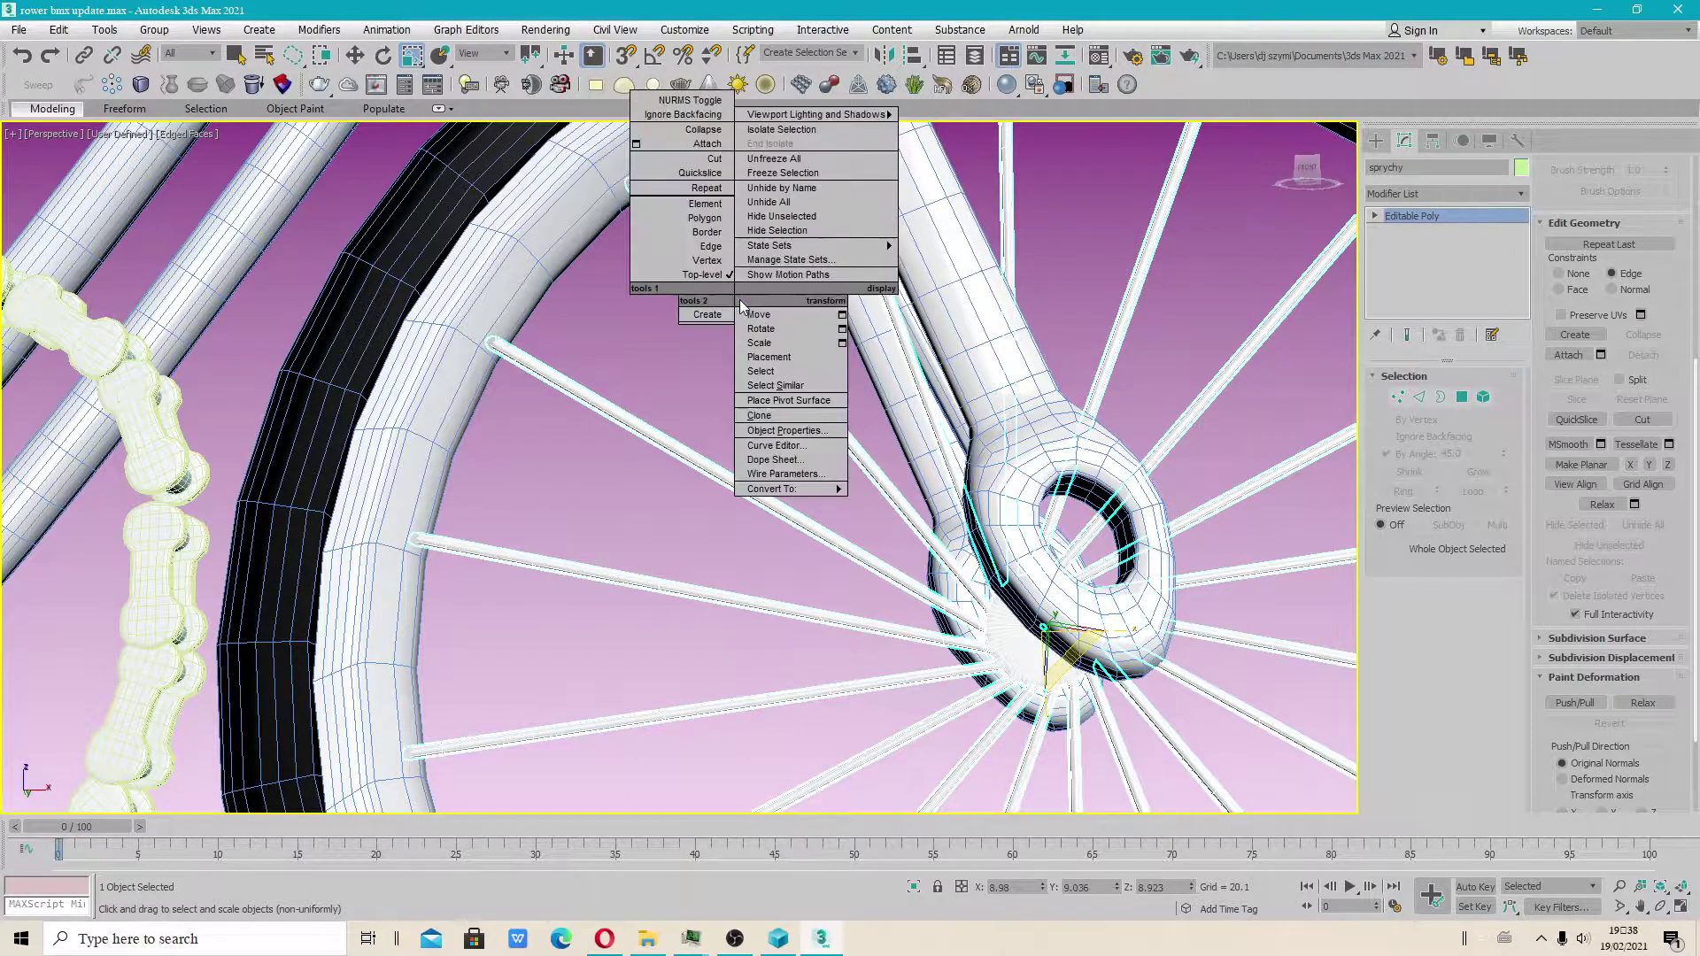
click(779, 140)
right_click(787, 372)
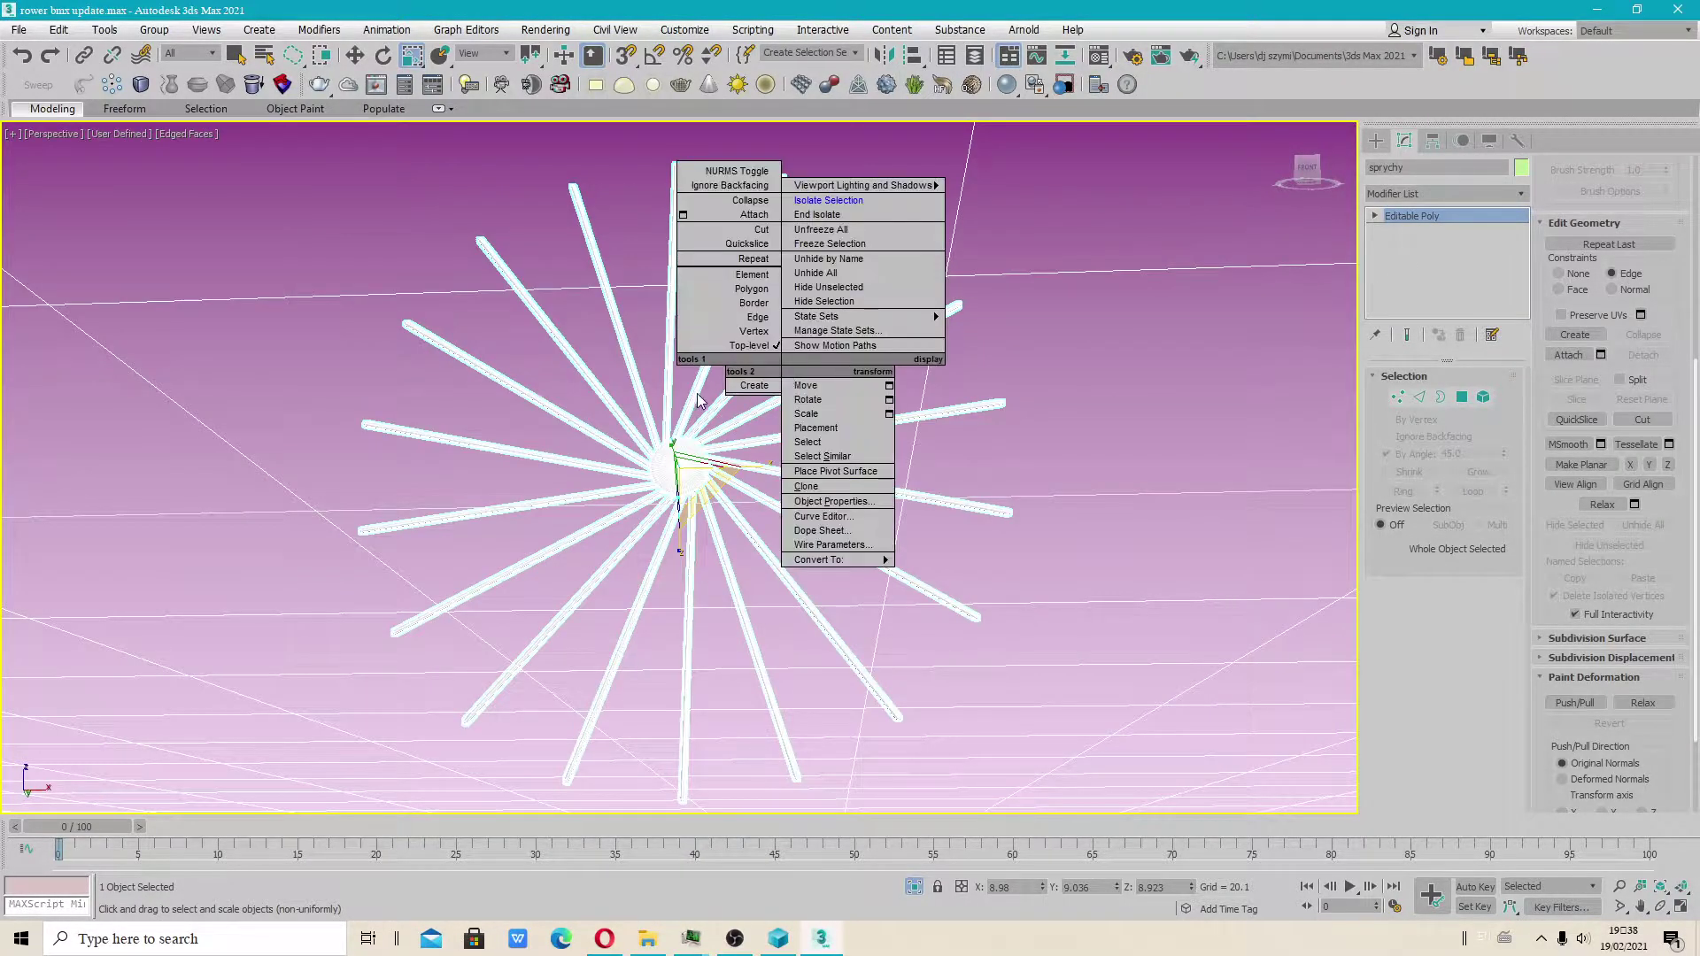
Step: Switch the spokes to edge editing and enable Ignore Backfacing
click(1419, 398)
scroll(675, 438, up, 5)
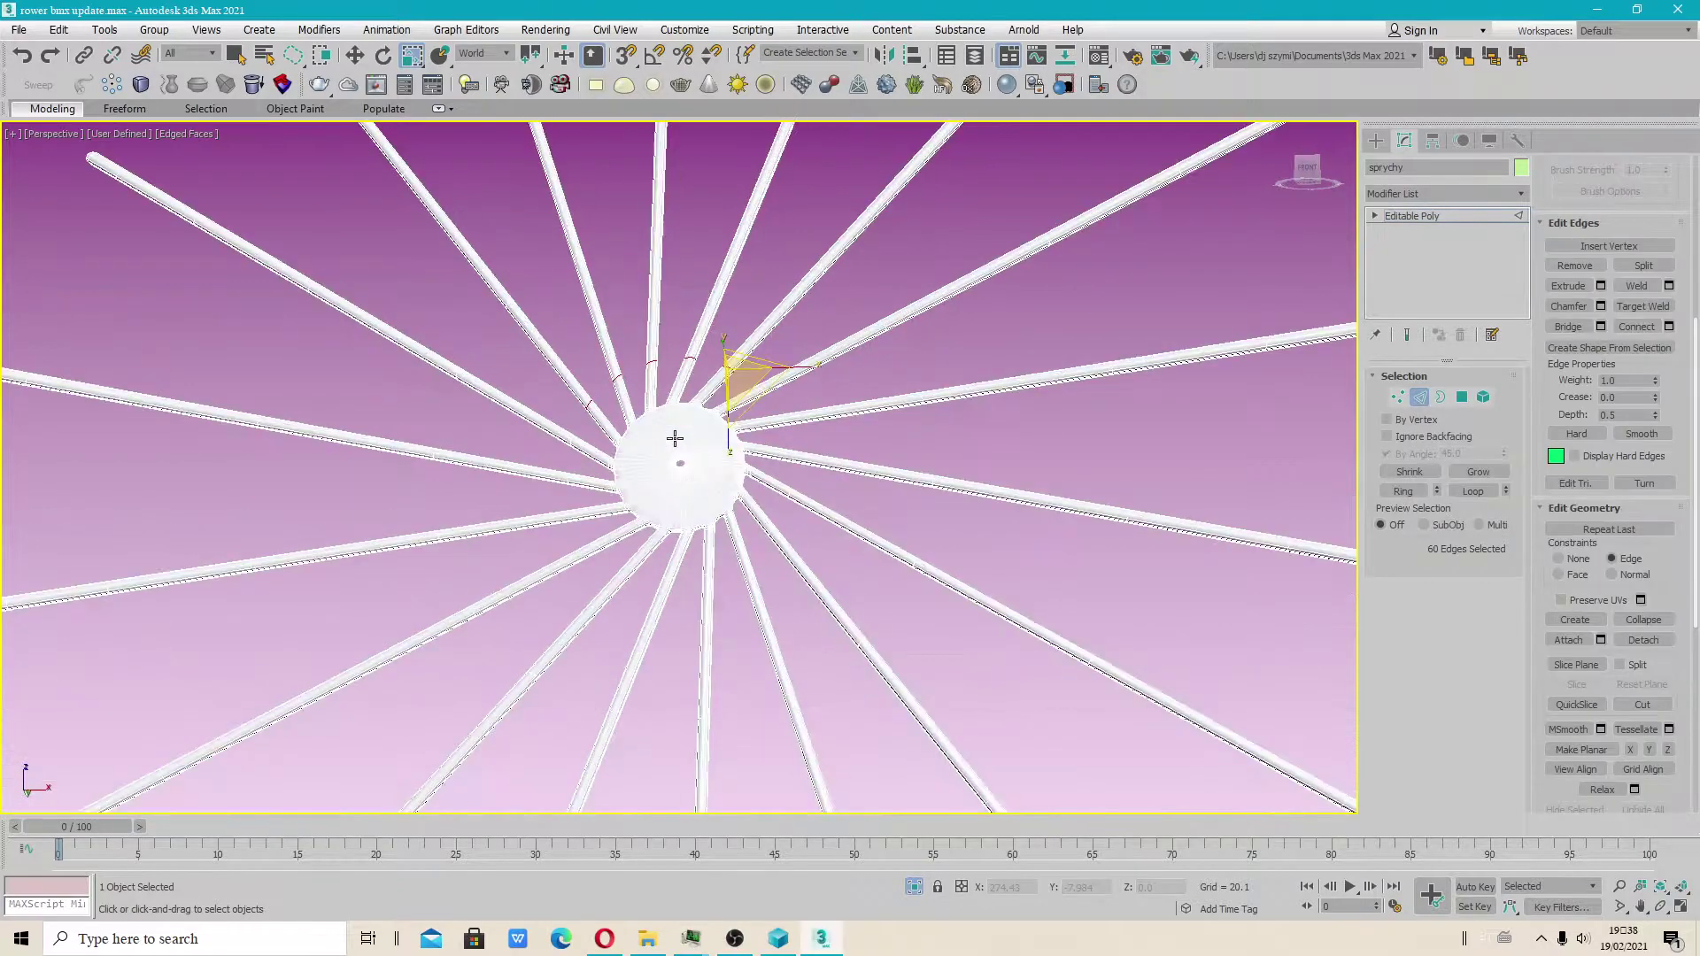
scroll(675, 438, up, 3)
scroll(464, 419, up, 3)
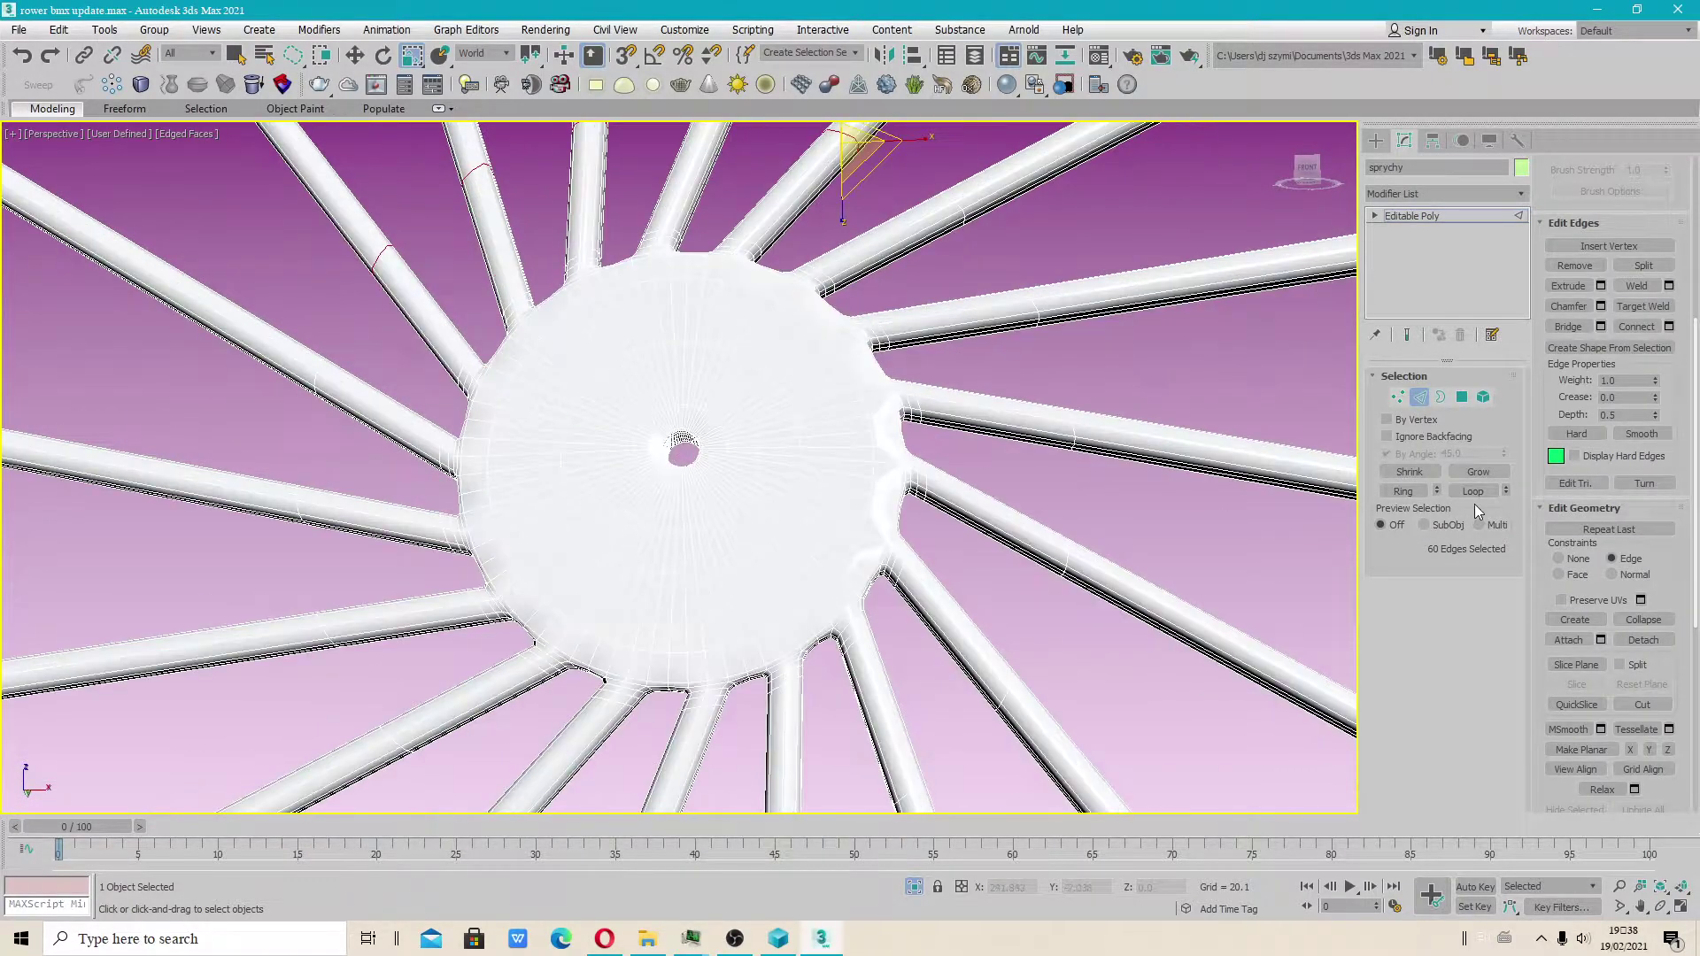
click(1387, 437)
Step: Add the crosswise edge loops near the hub on the left and lower spokes to the selection
ctrl+double_click(315, 376)
ctrl+double_click(324, 633)
ctrl+double_click(396, 743)
scroll(602, 736, down, 2)
middle_drag(664, 733, 695, 717)
ctrl+double_click(507, 703)
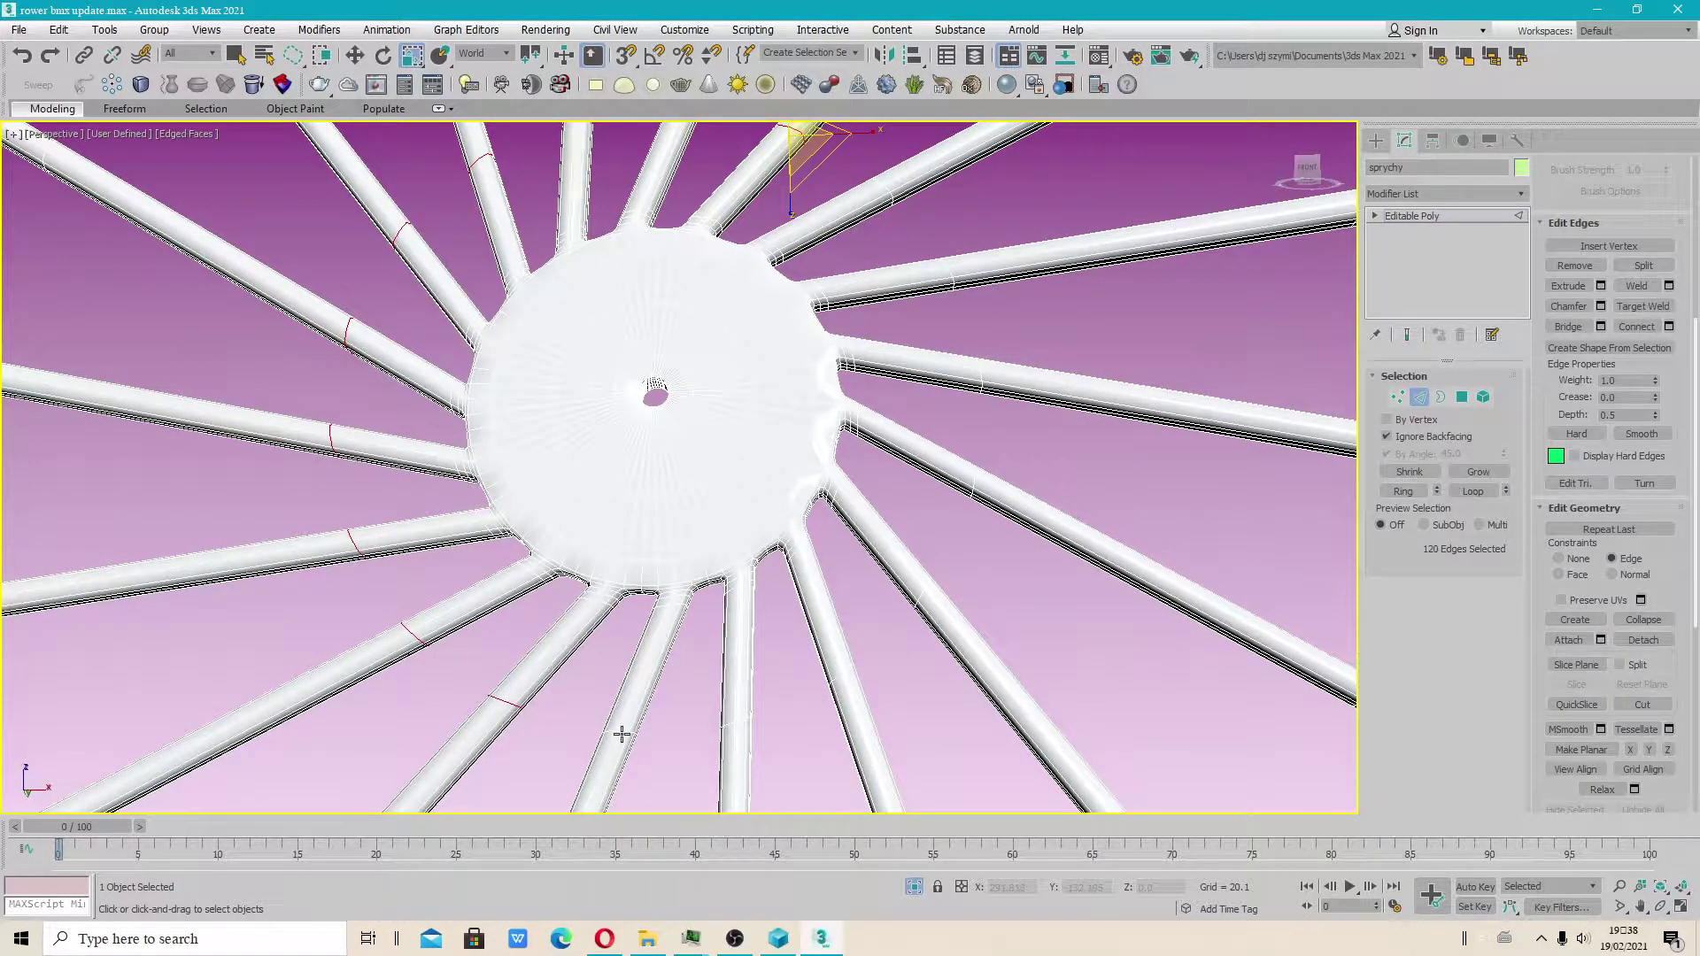
ctrl+double_click(728, 722)
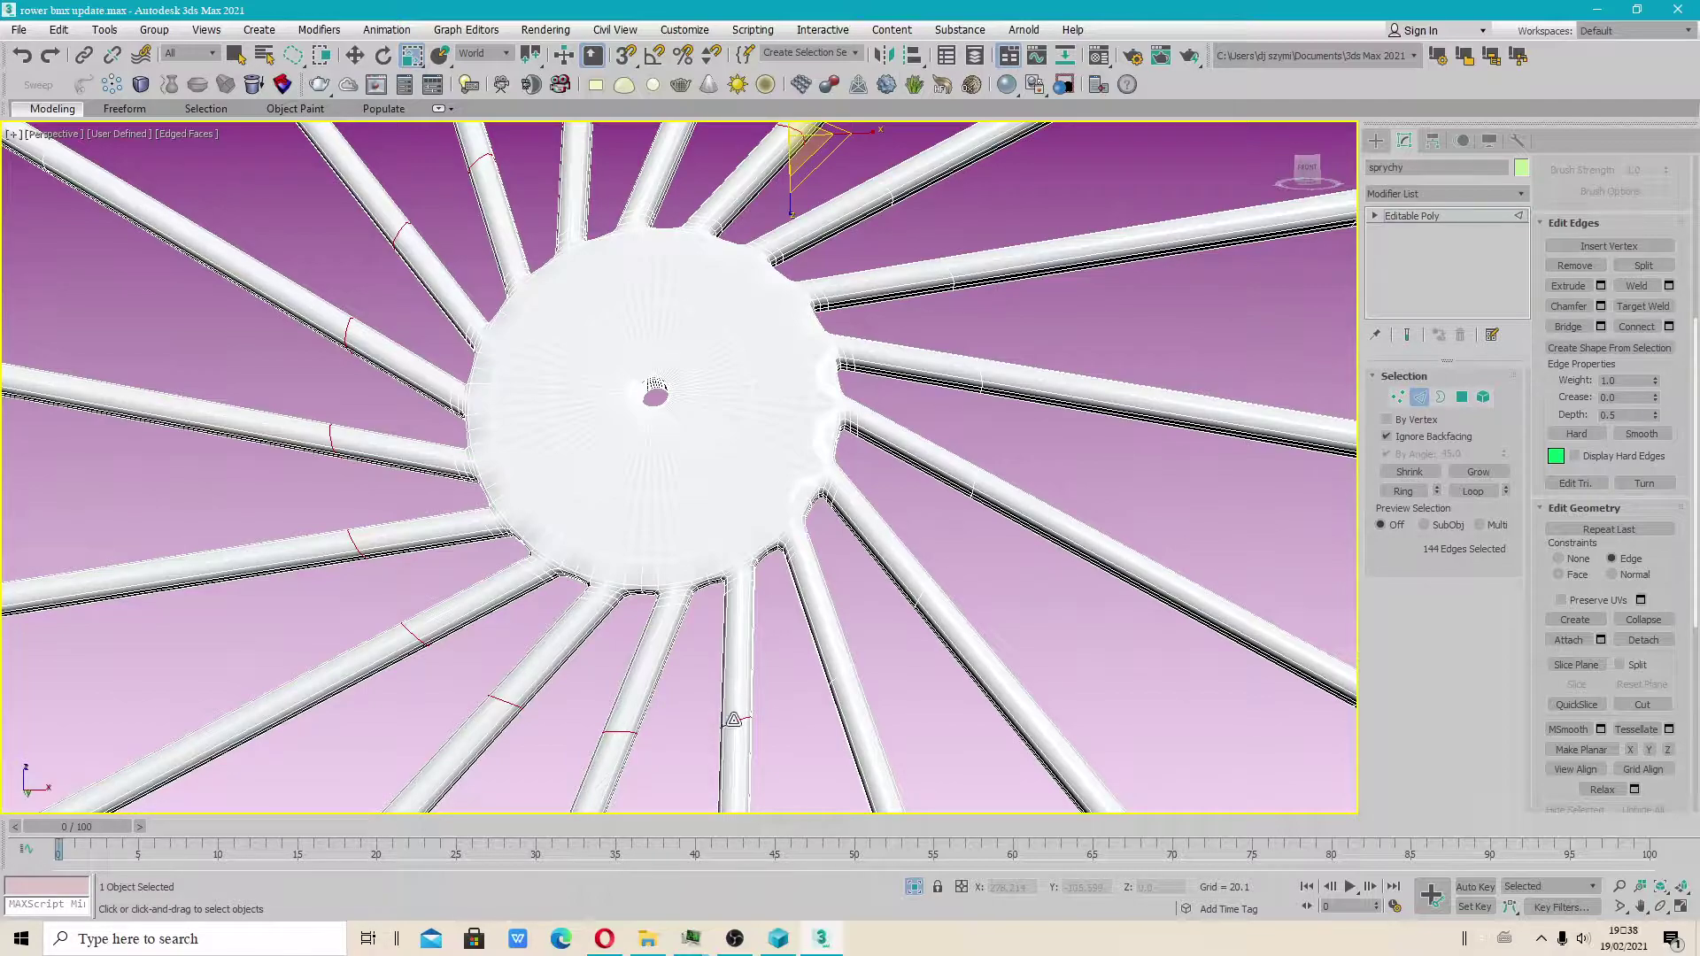
Step: Add the matching edge loops on the remaining right-hand spokes to complete the ring around the hub
ctrl+double_click(918, 594)
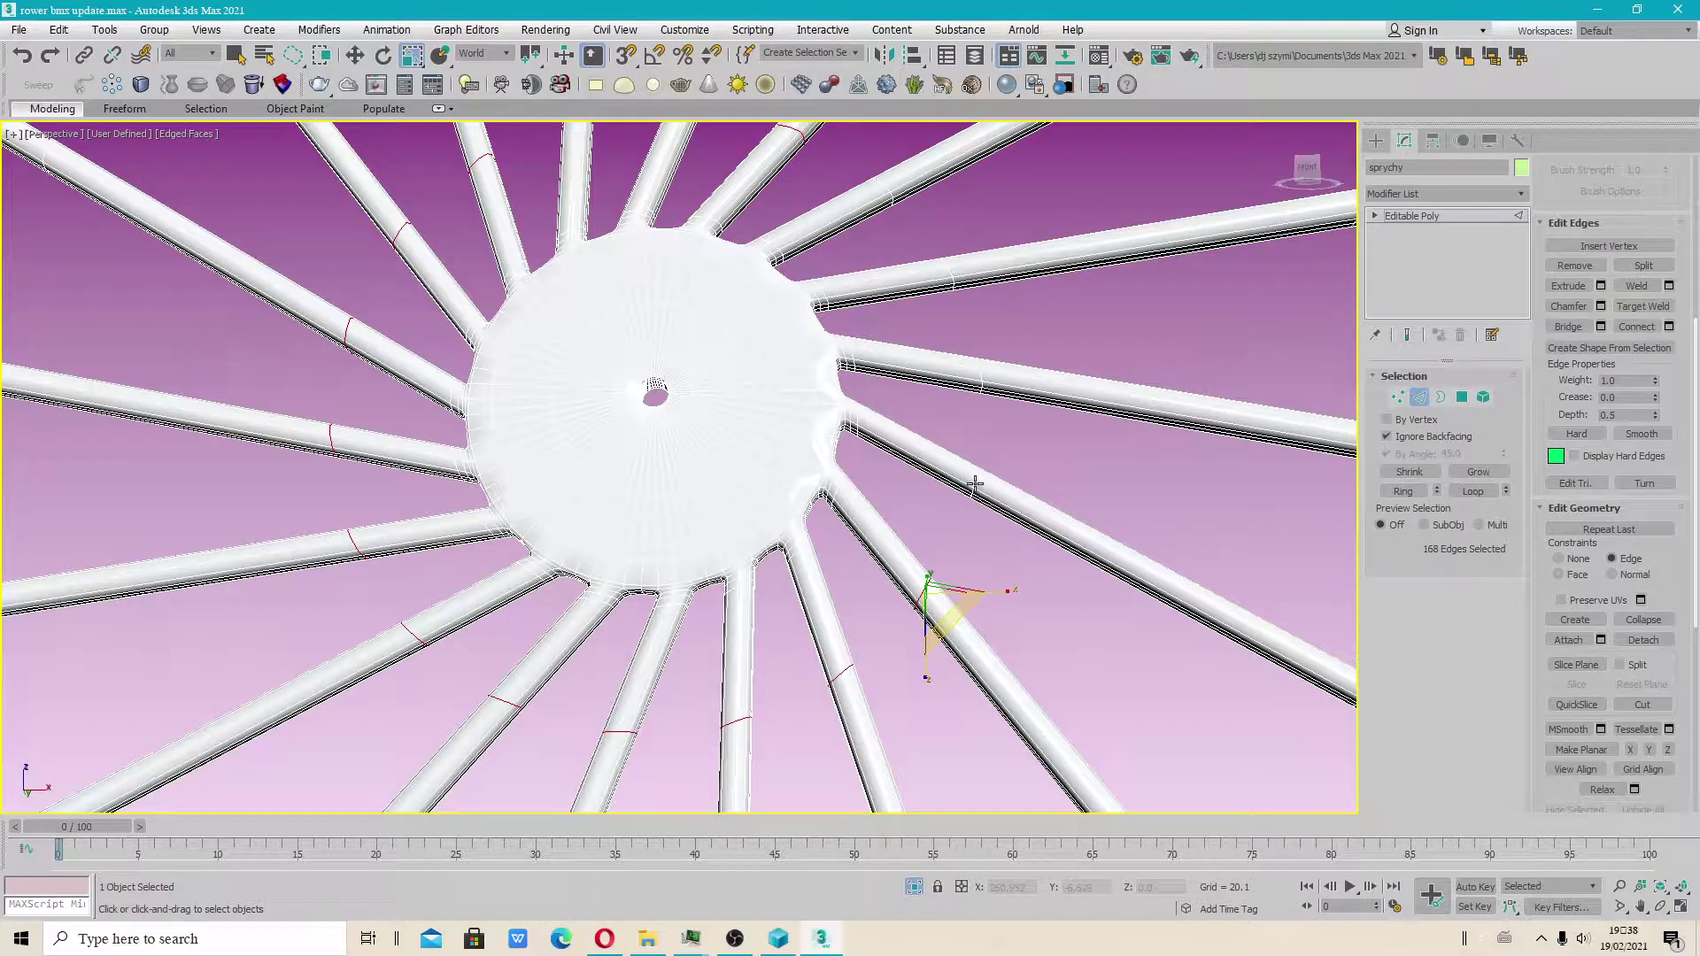
ctrl+double_click(981, 374)
middle_drag(940, 361, 936, 518)
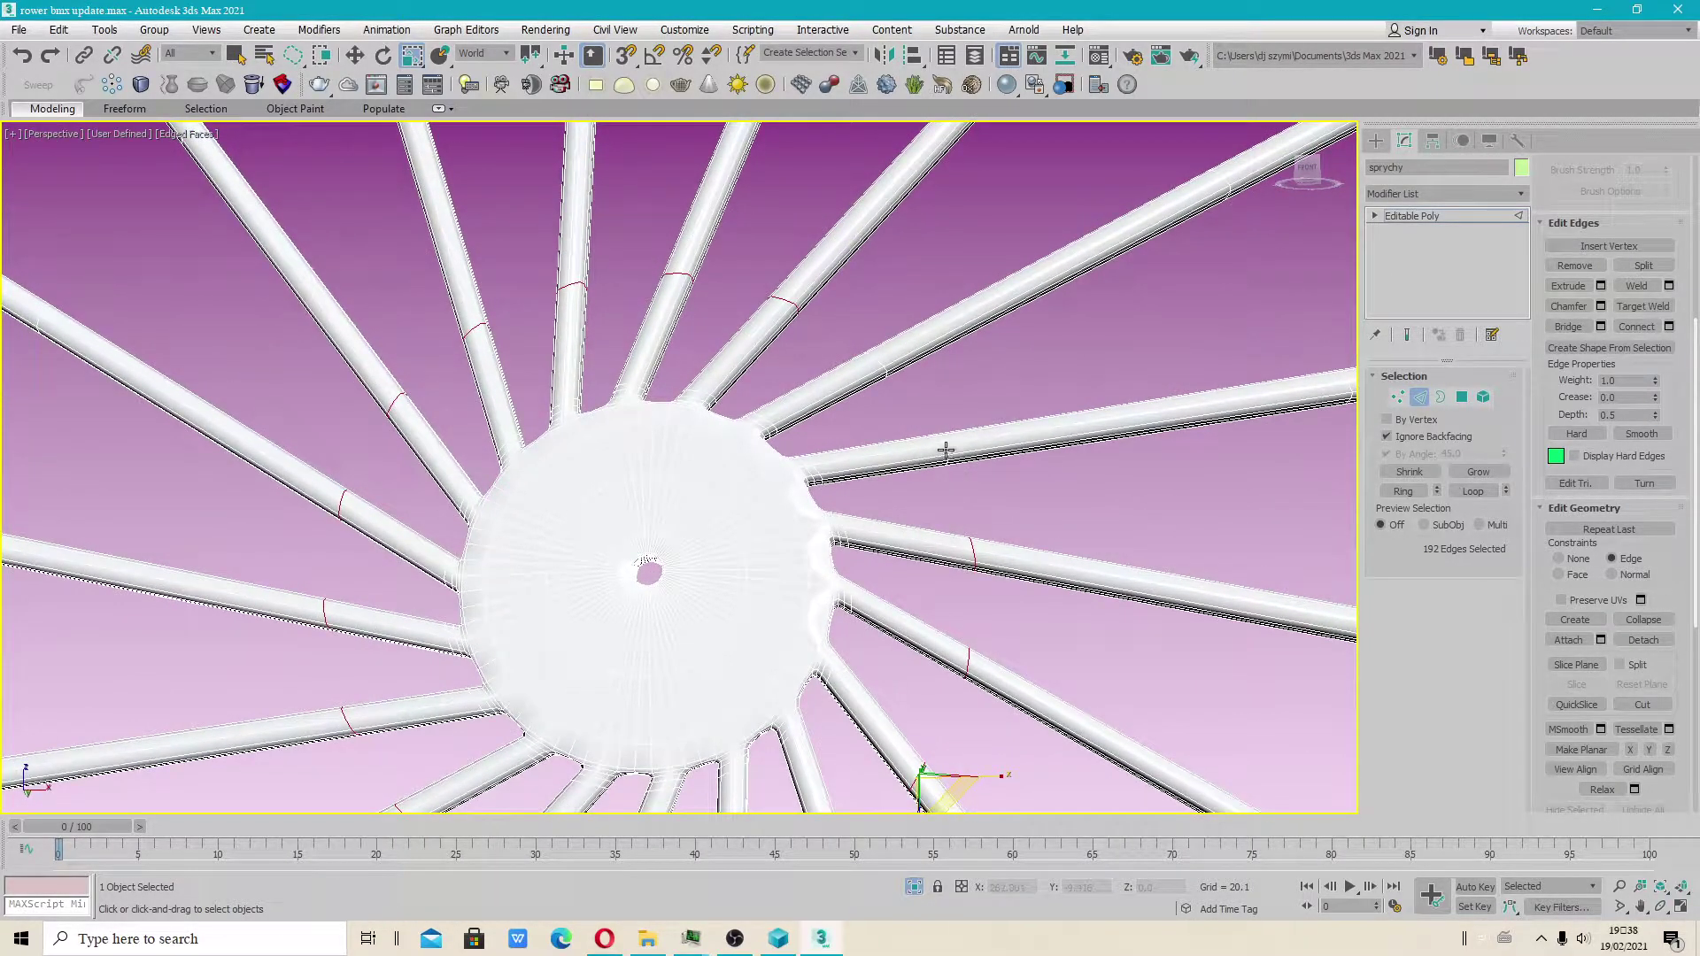
ctrl+double_click(945, 450)
ctrl+double_click(881, 362)
scroll(850, 440, down, 2)
Step: Try scaling the selected spoke edge loops with the Edge constraint and undo each attempt
drag(827, 653, 776, 615)
key(ctrl+z)
alt+middle_drag(698, 573, 729, 514)
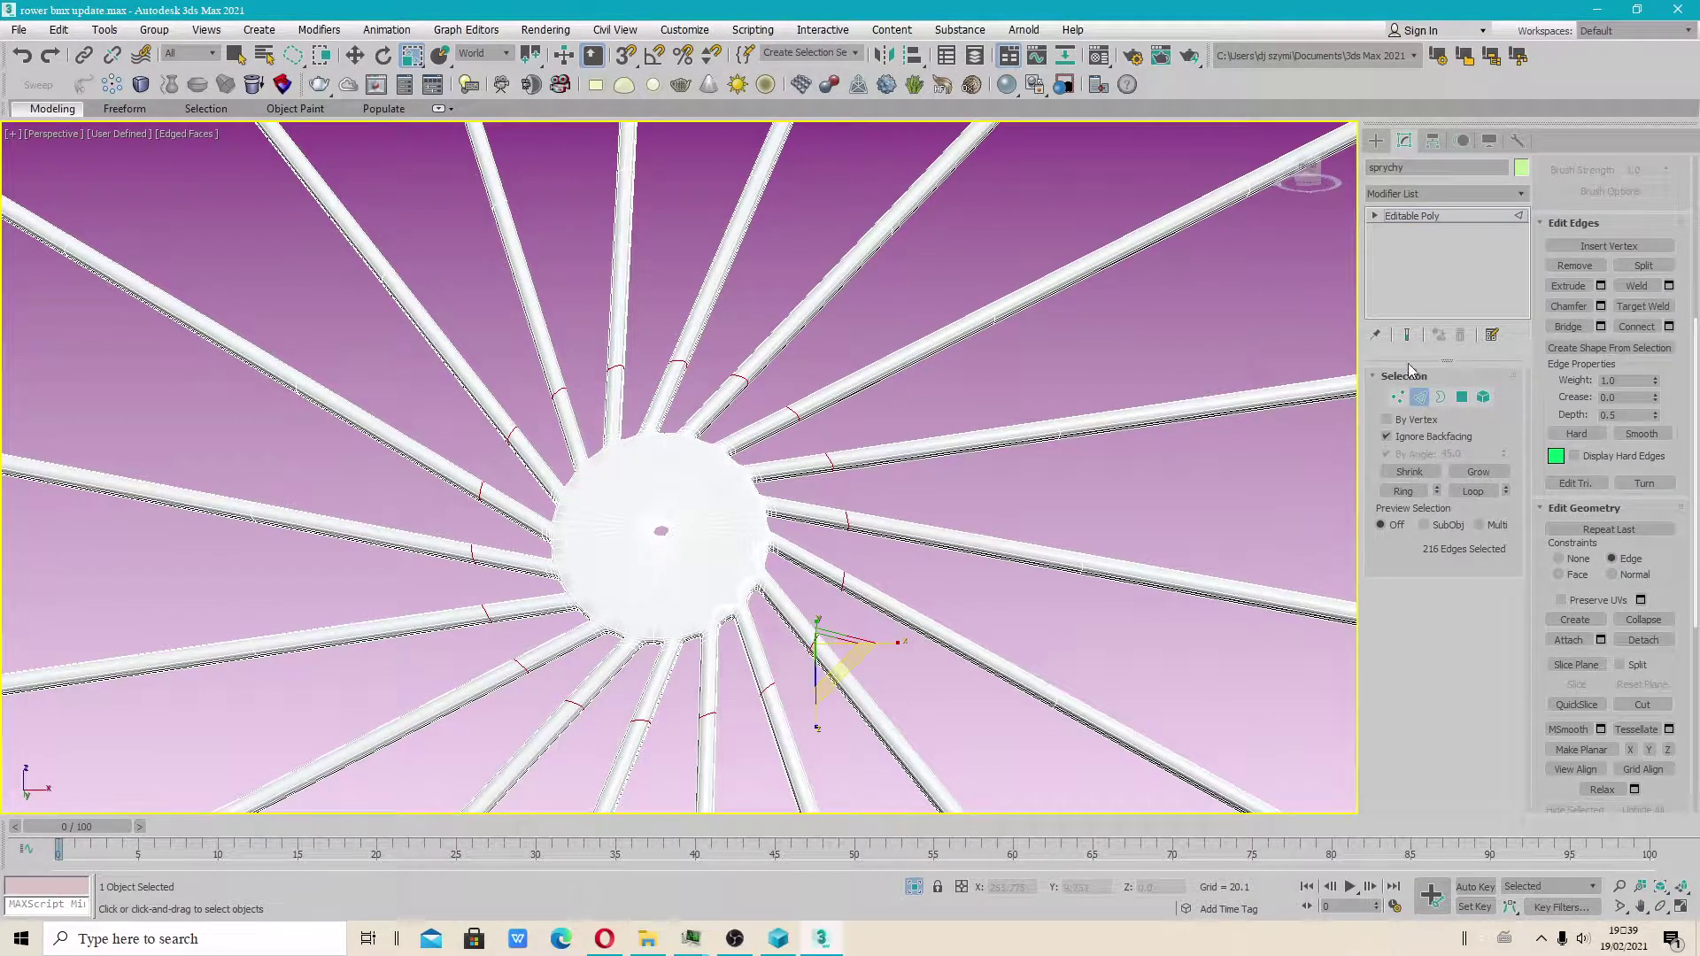
click(1406, 335)
drag(833, 654, 852, 630)
key(ctrl+z)
Step: Try scaling the spoke edge loops with the Face constraint, and switch the constraint to Normal
click(1559, 574)
mouse_move(834, 666)
mouse_down()
mouse_move(853, 725)
mouse_move(858, 595)
mouse_up()
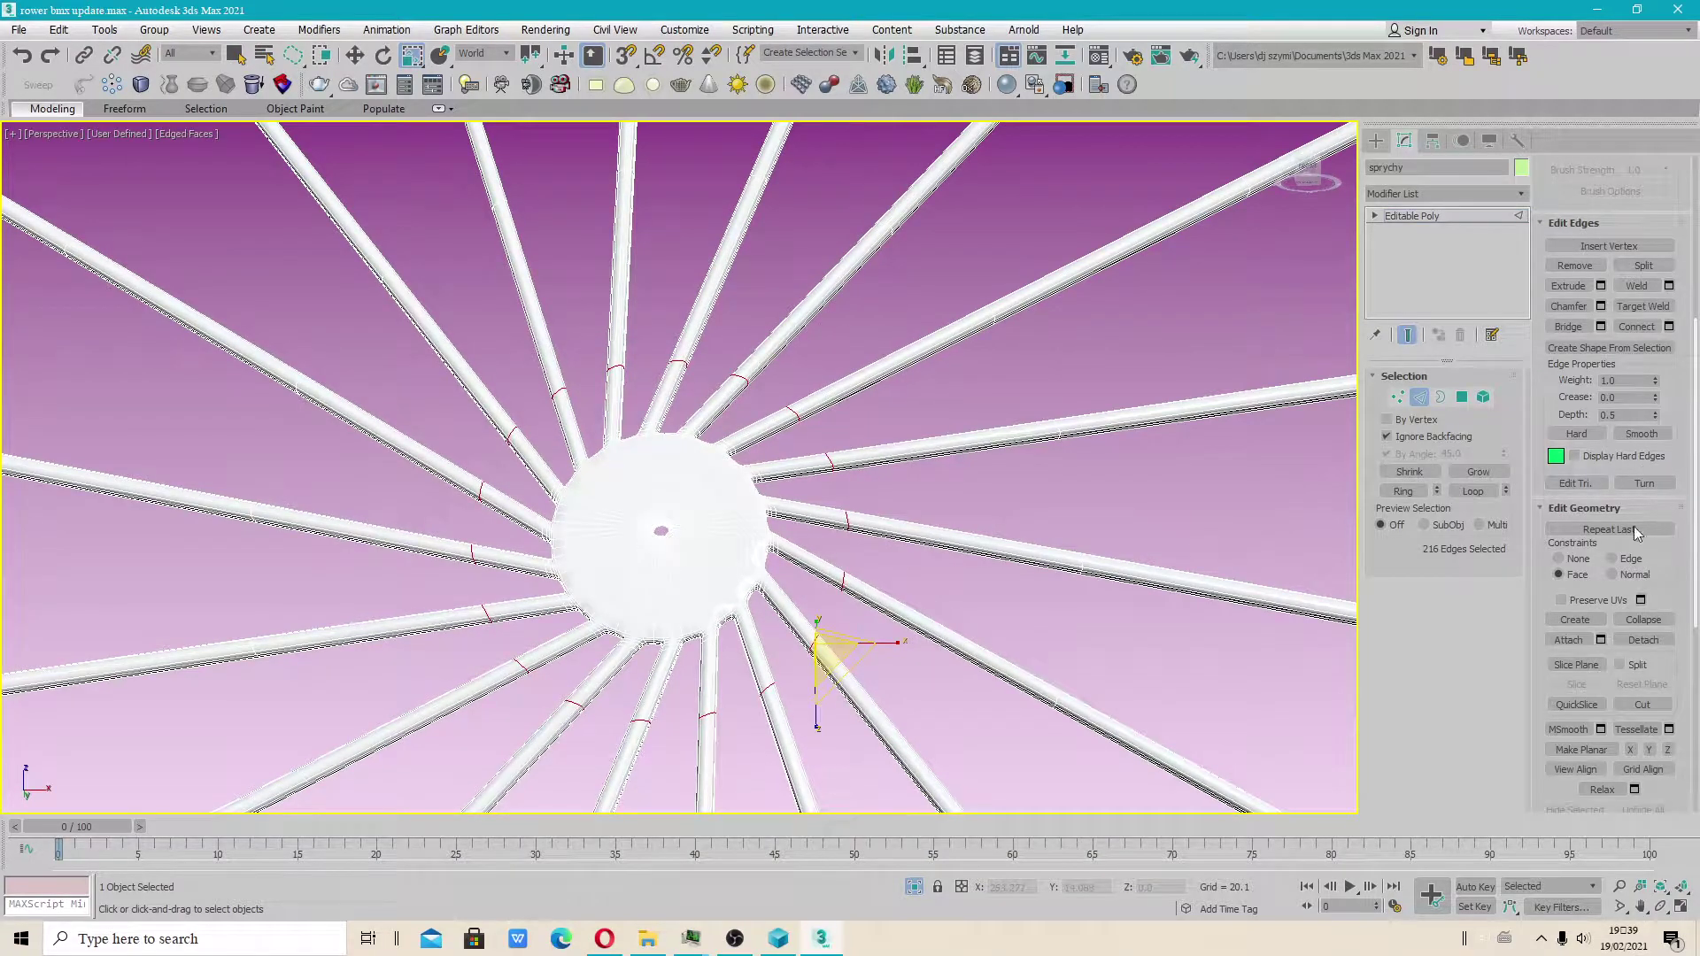
click(1611, 574)
Step: Switch the spokes to vertex editing and clear the vertex selection
click(1397, 397)
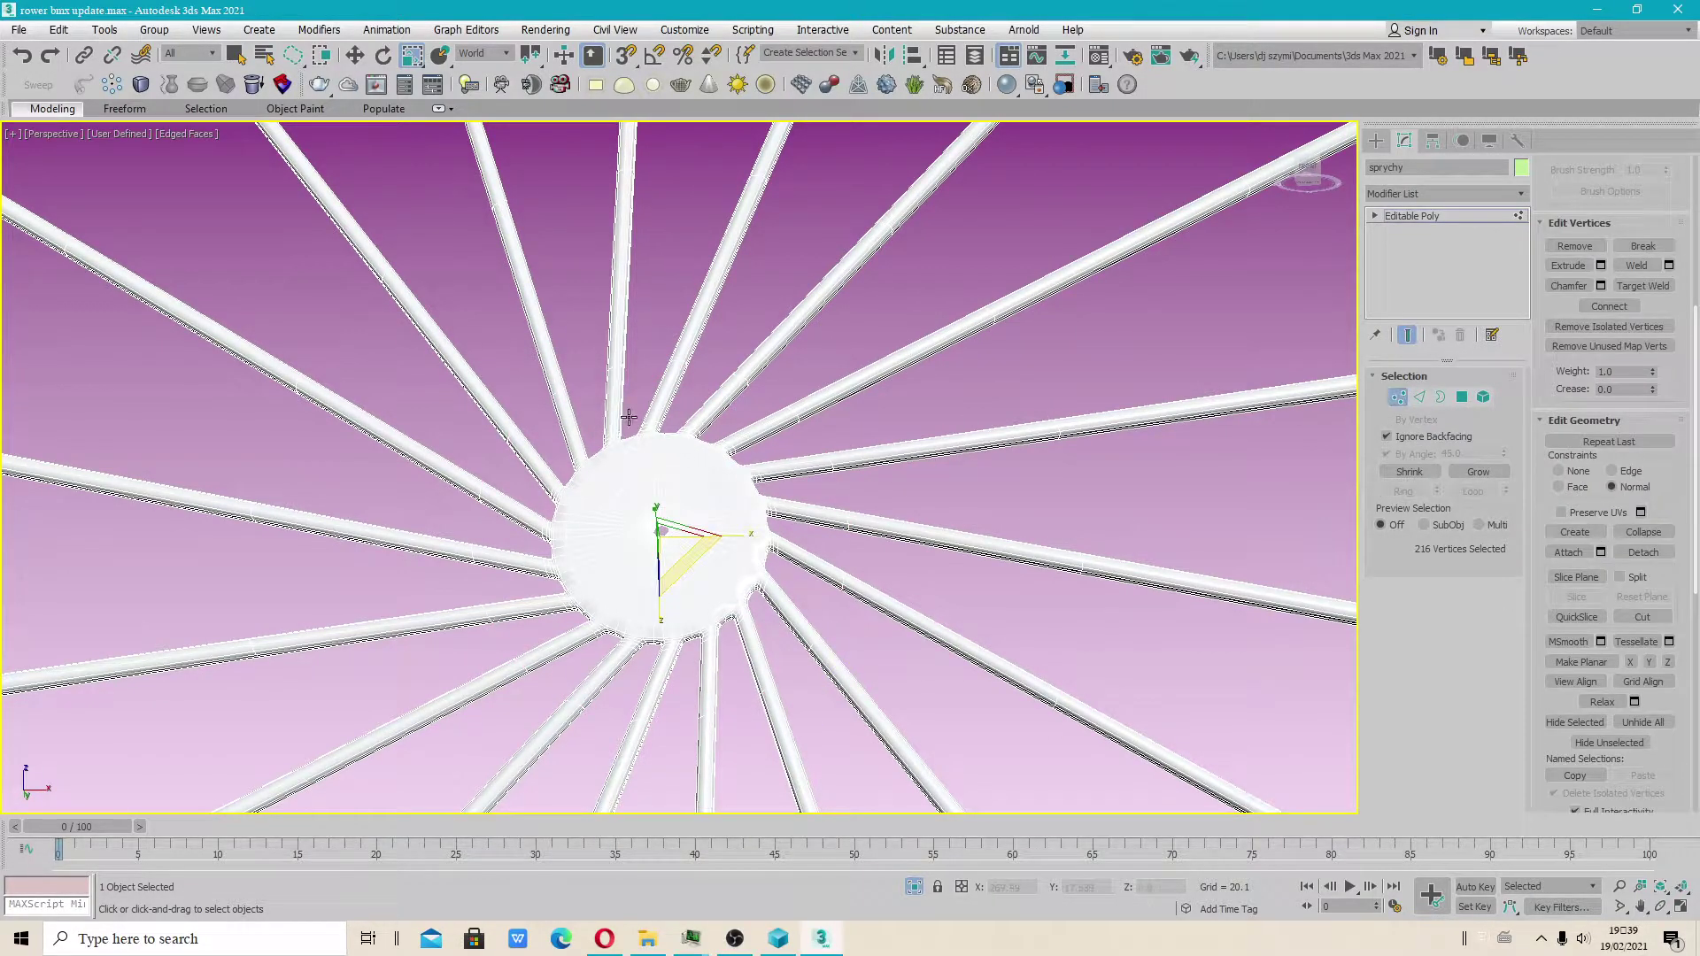
mouse_move(511, 443)
alt+middle_down()
mouse_move(535, 468)
mouse_move(534, 438)
alt+middle_up()
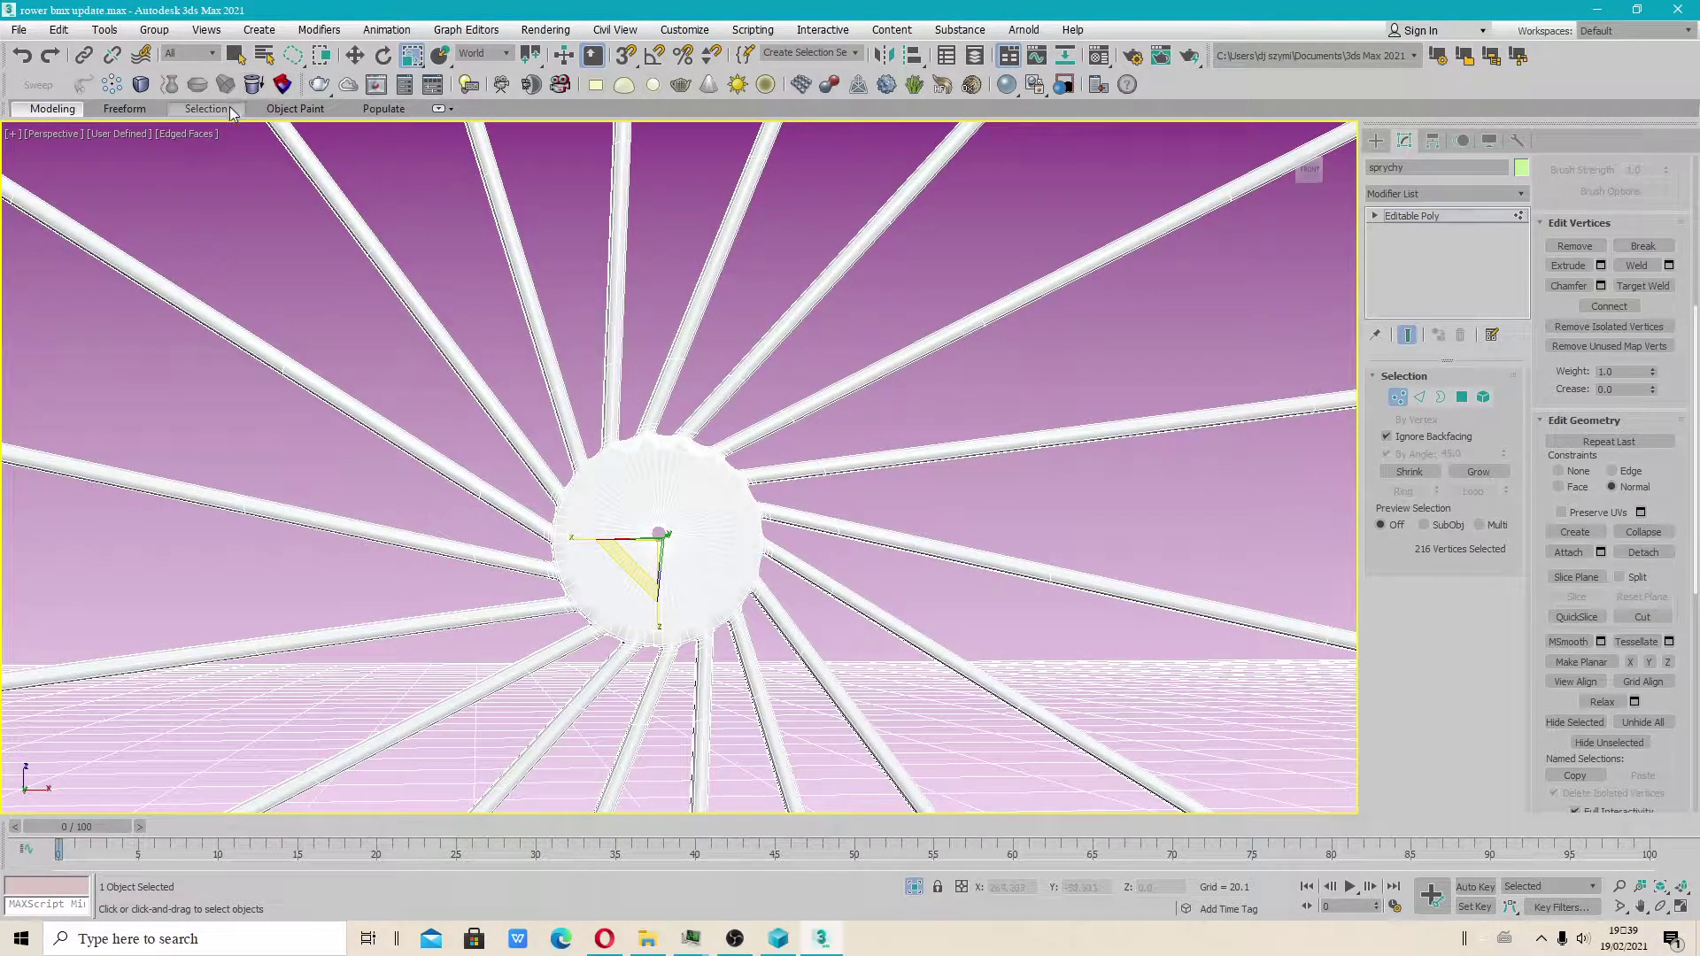
click(564, 378)
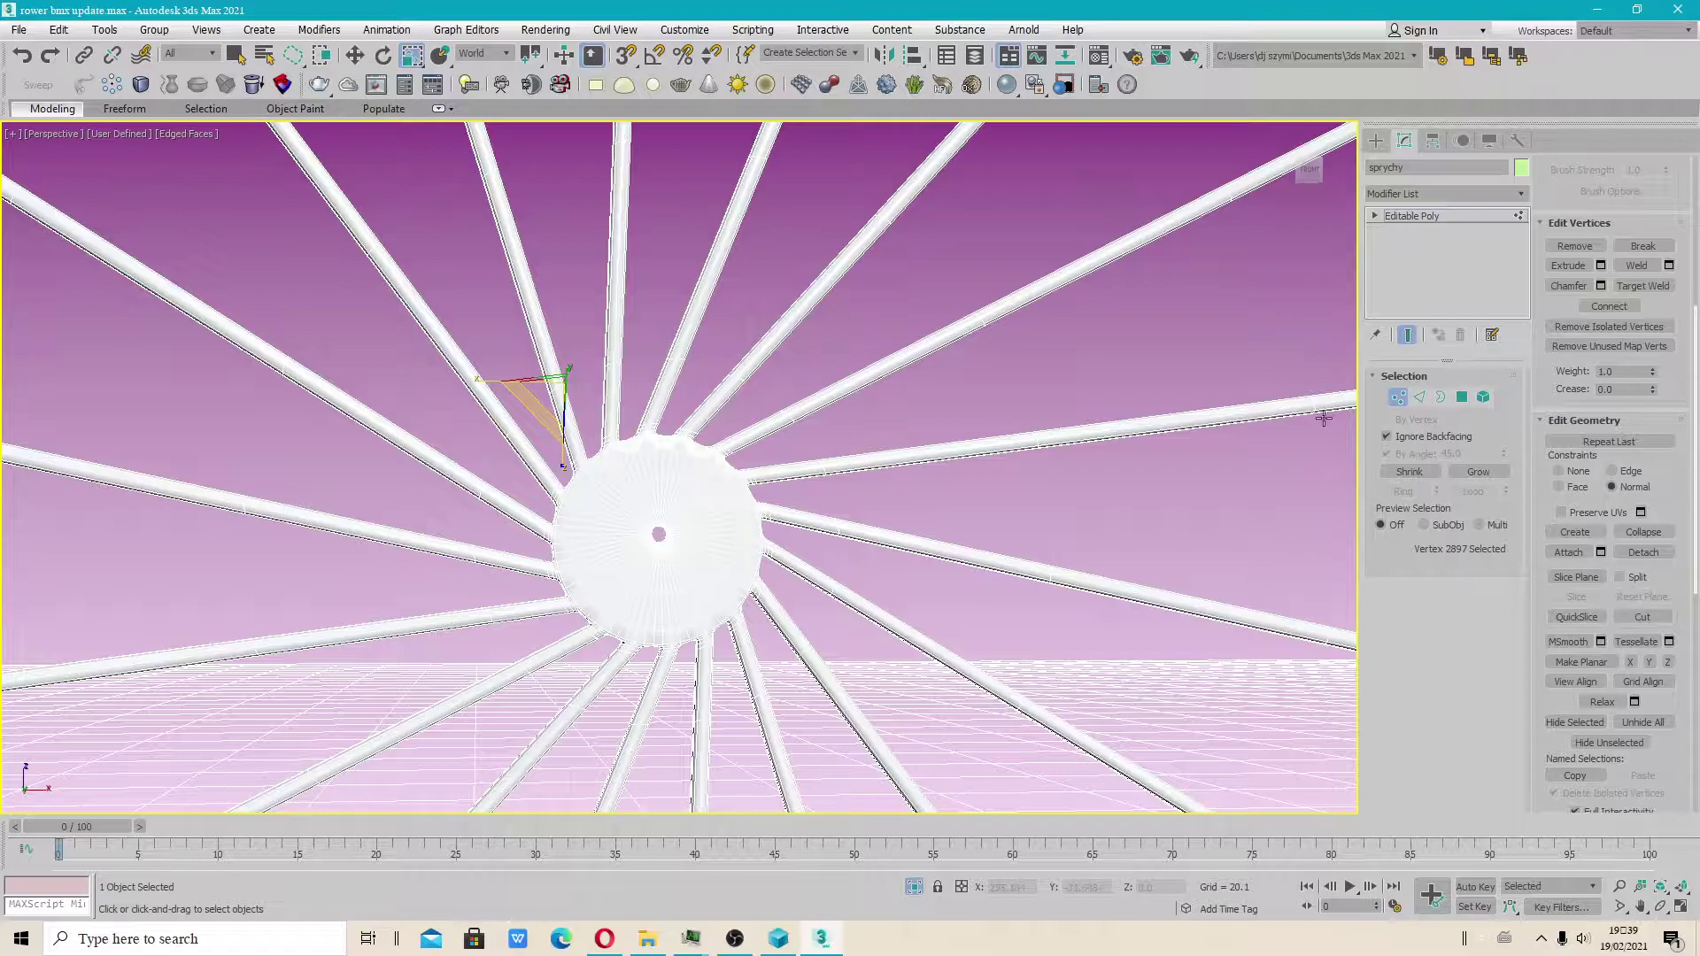
click(982, 332)
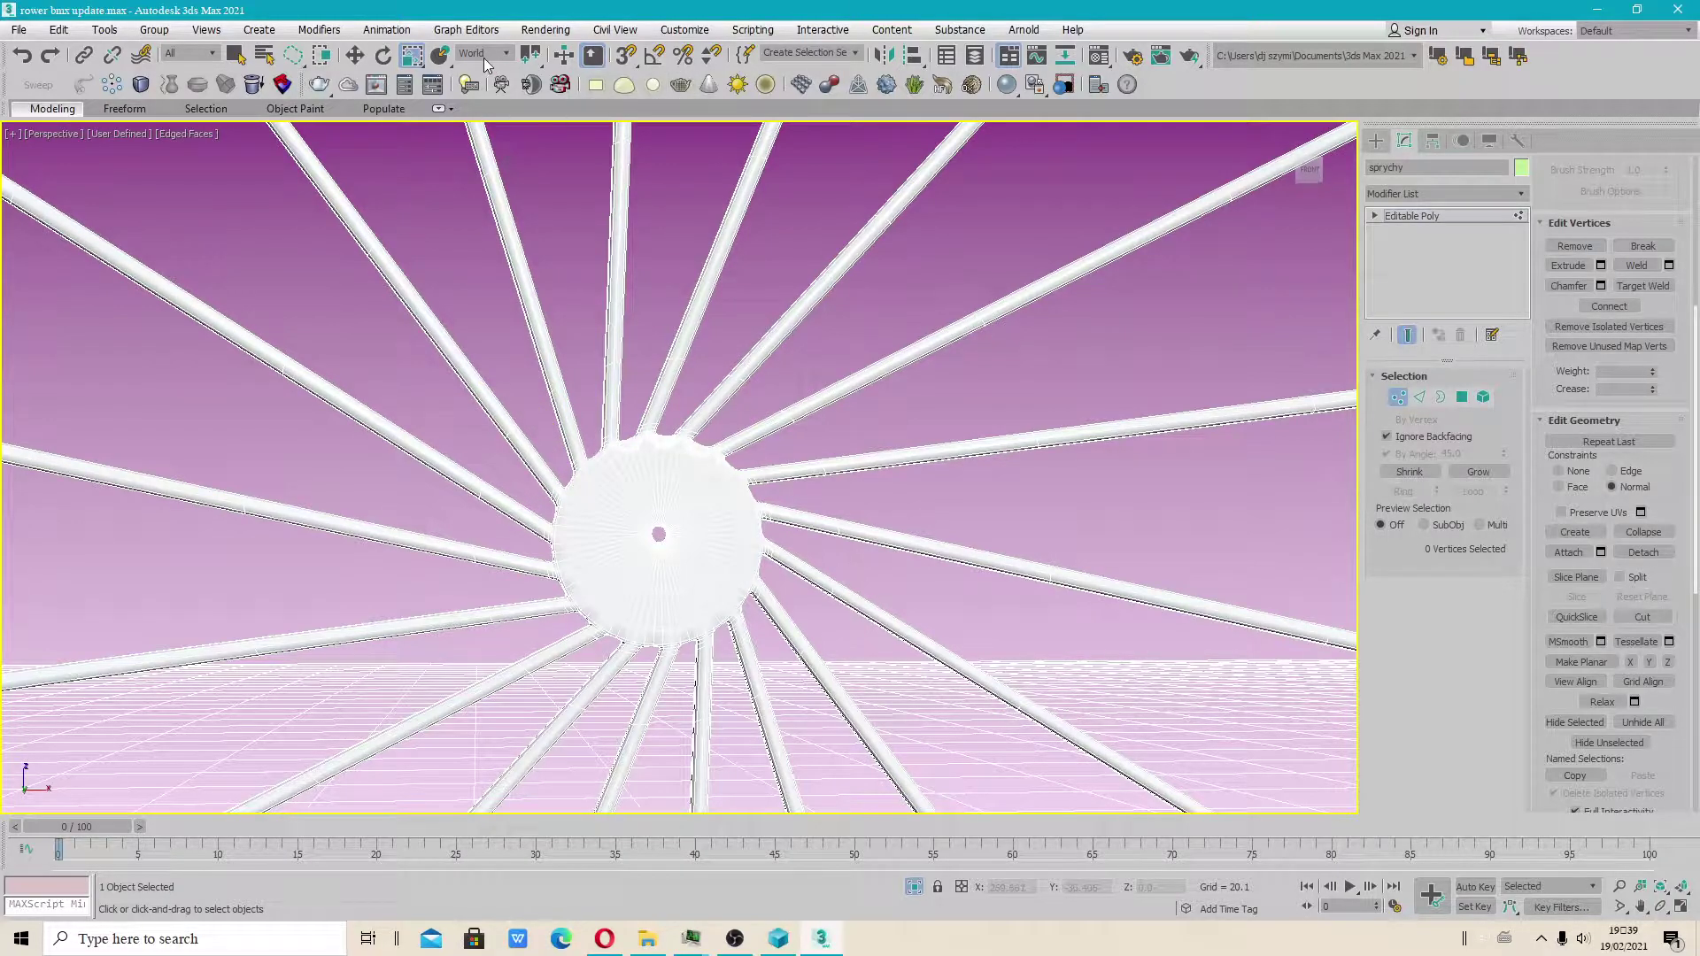
Step: Convert the spokes to Editable Poly again and switch them to vertex editing
click(355, 56)
right_click(634, 335)
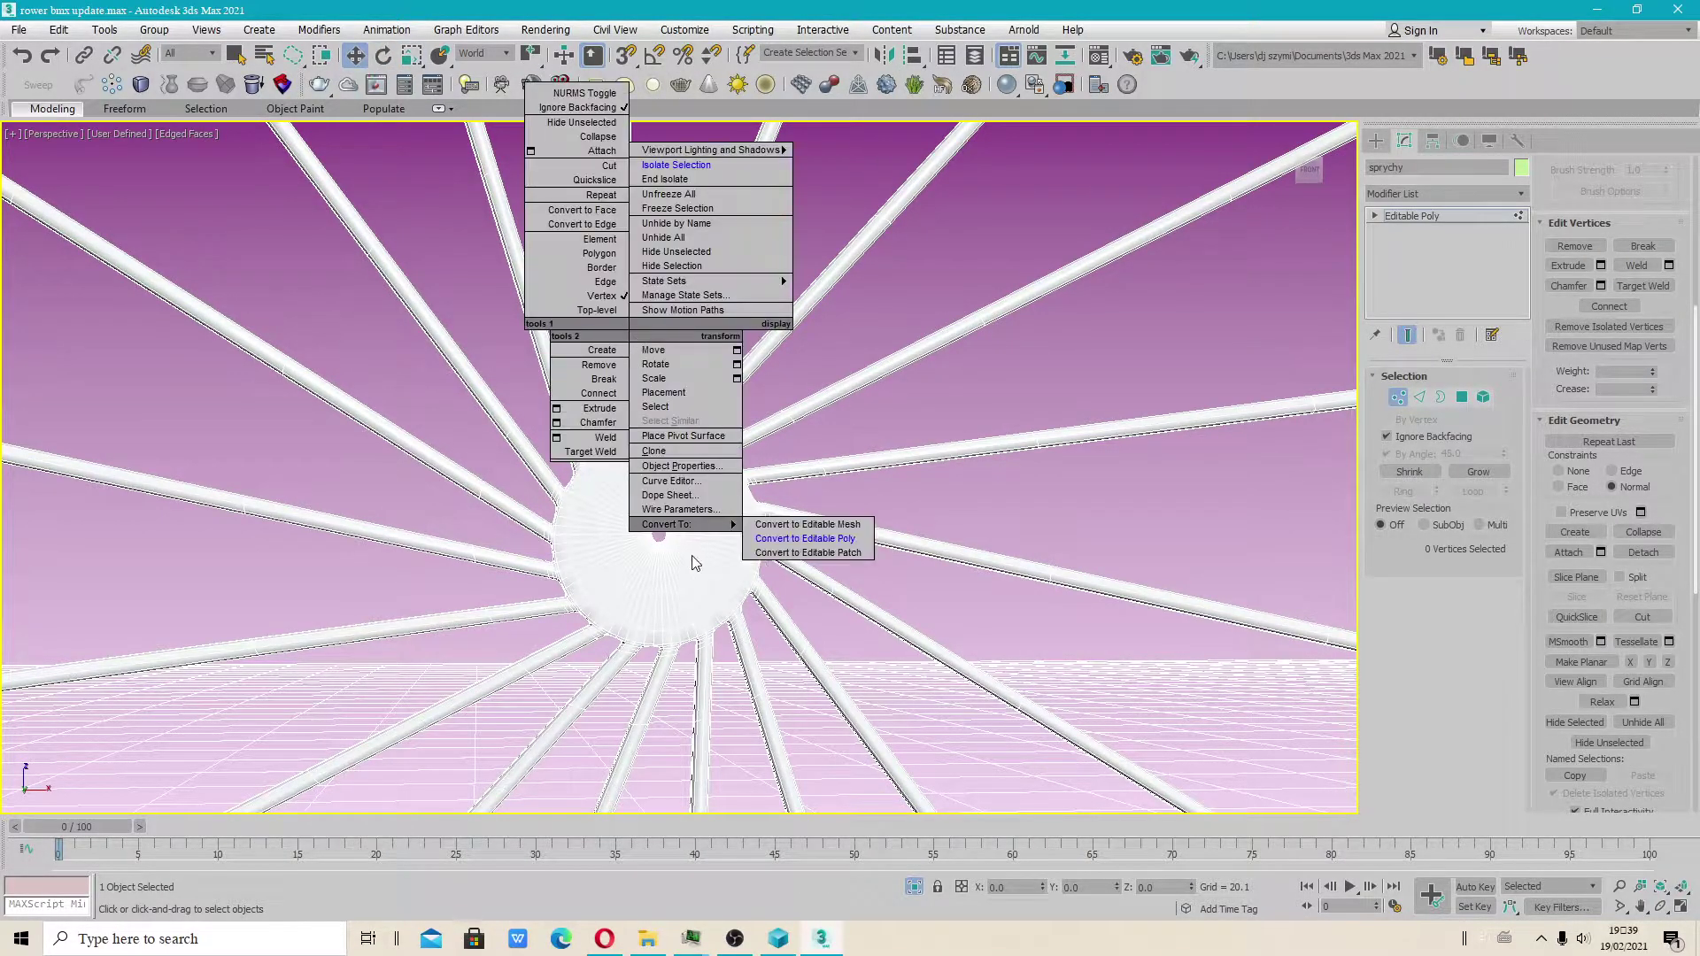
click(779, 536)
click(1396, 396)
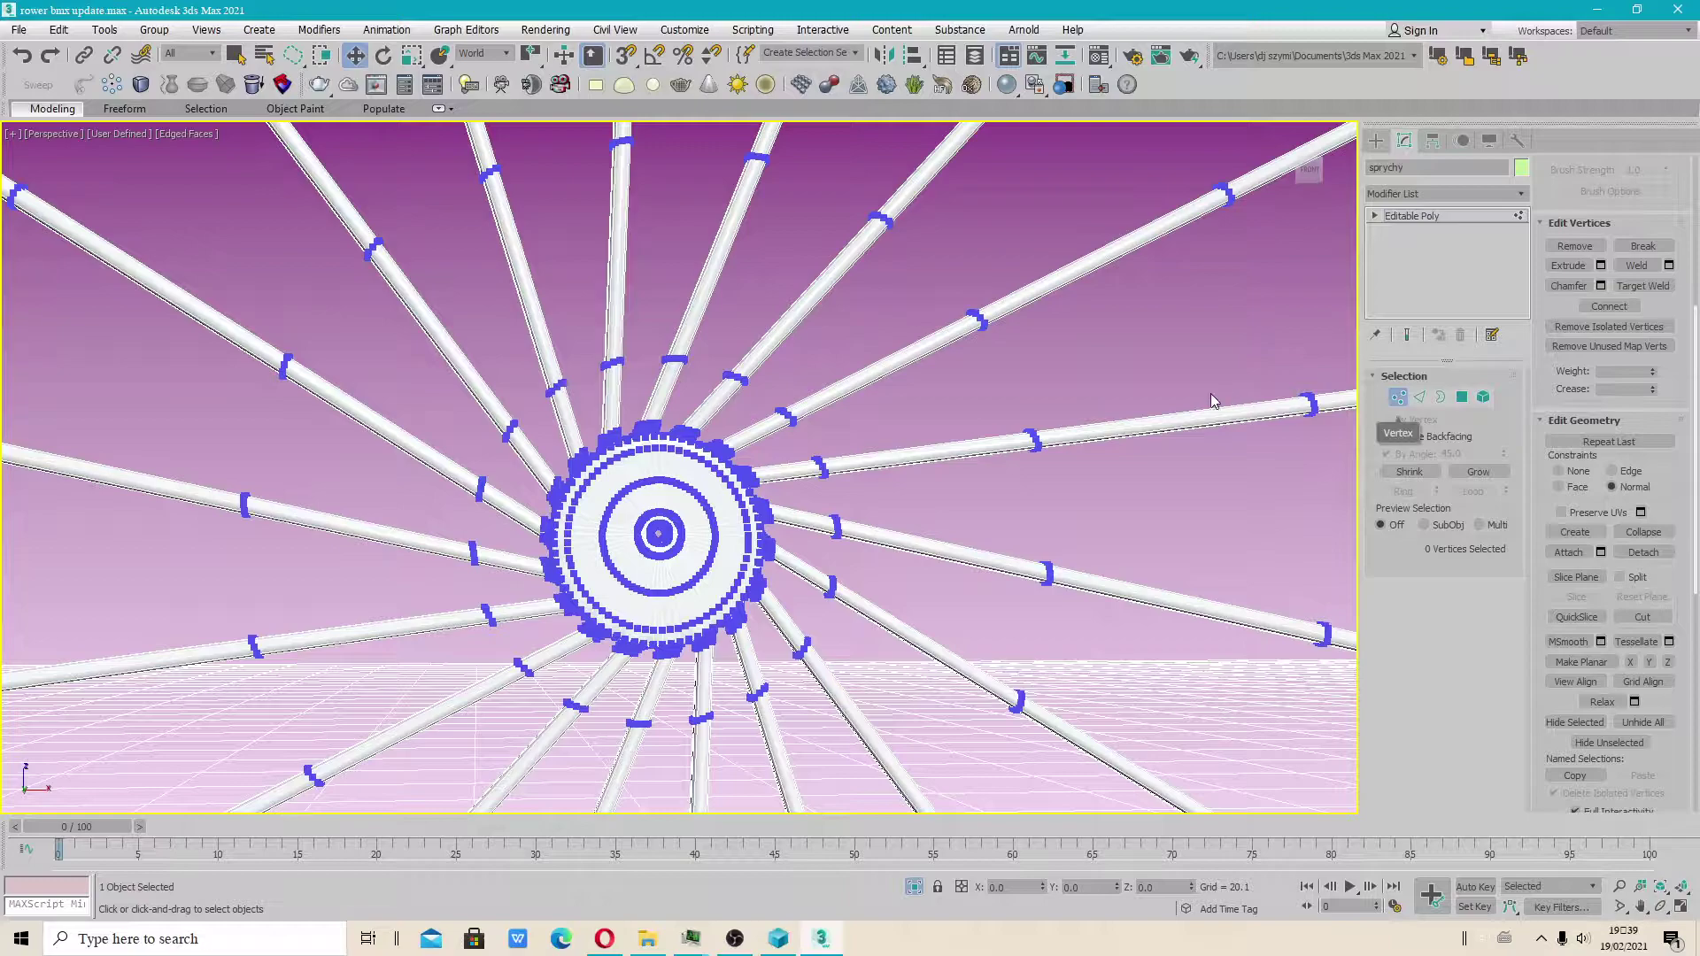
Step: Turn off Ignore Backfacing and select the second ring of vertices out from the hub on all spokes, excluding the hub vertices
alt+middle_drag(861, 465, 857, 453)
drag(580, 338, 447, 474)
mouse_move(629, 789)
mouse_down()
mouse_move(854, 689)
mouse_move(854, 412)
mouse_move(677, 335)
mouse_move(623, 333)
mouse_move(588, 368)
mouse_move(676, 399)
mouse_up()
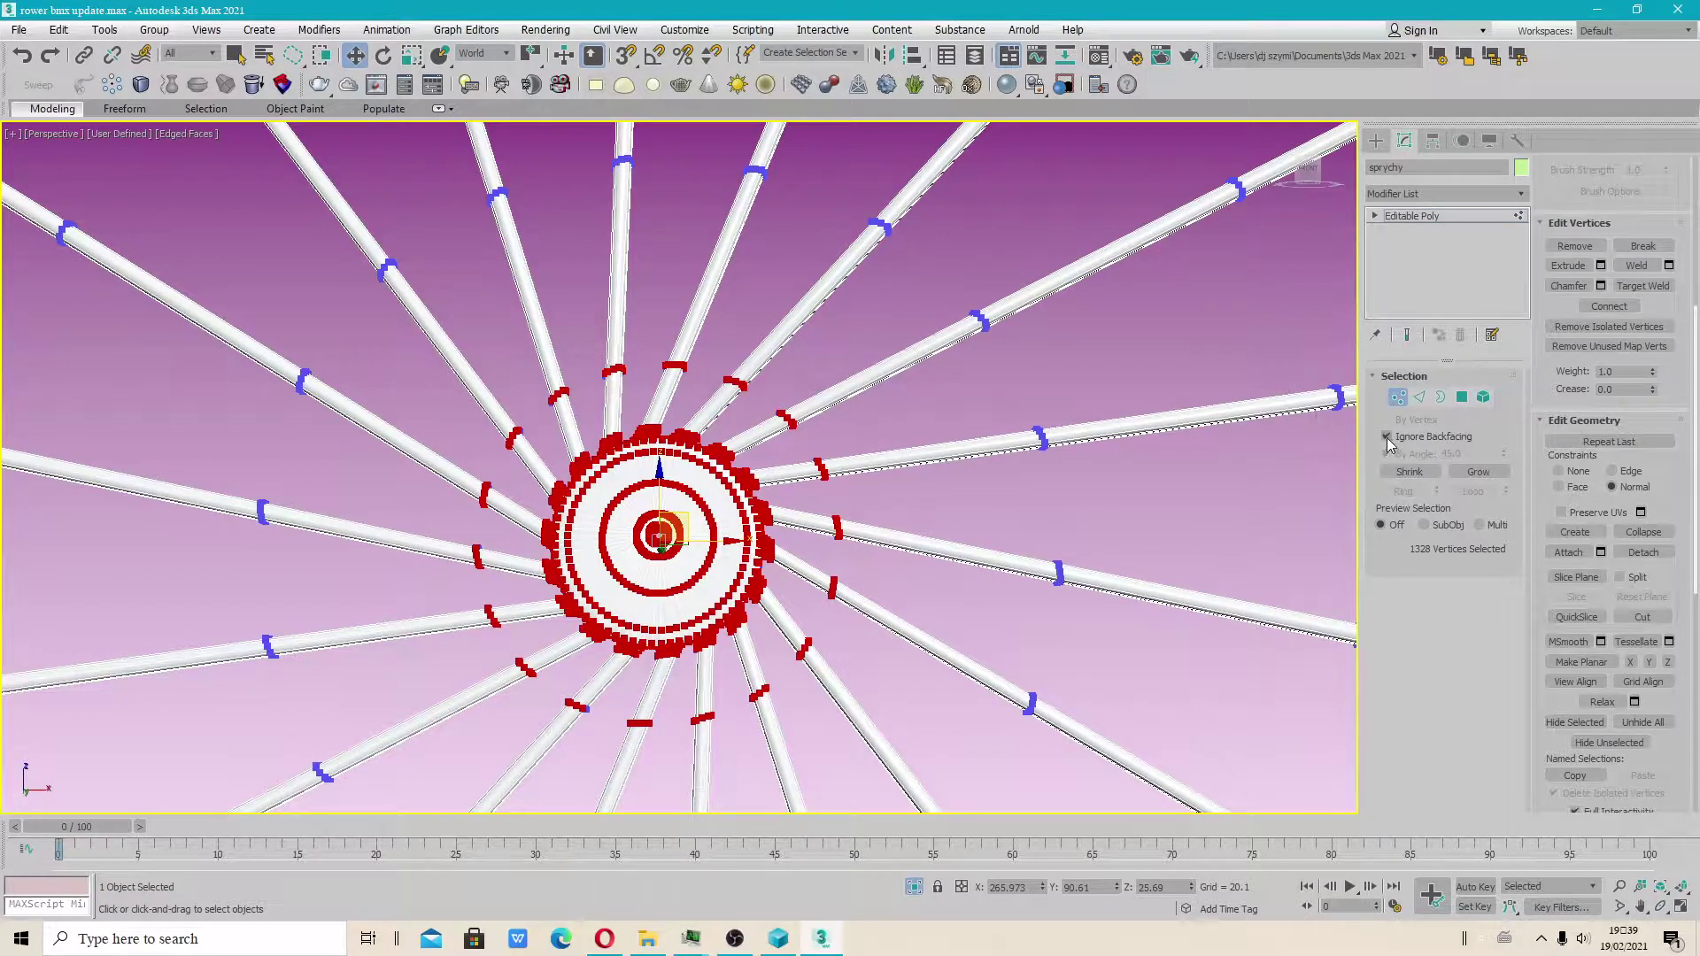
click(584, 323)
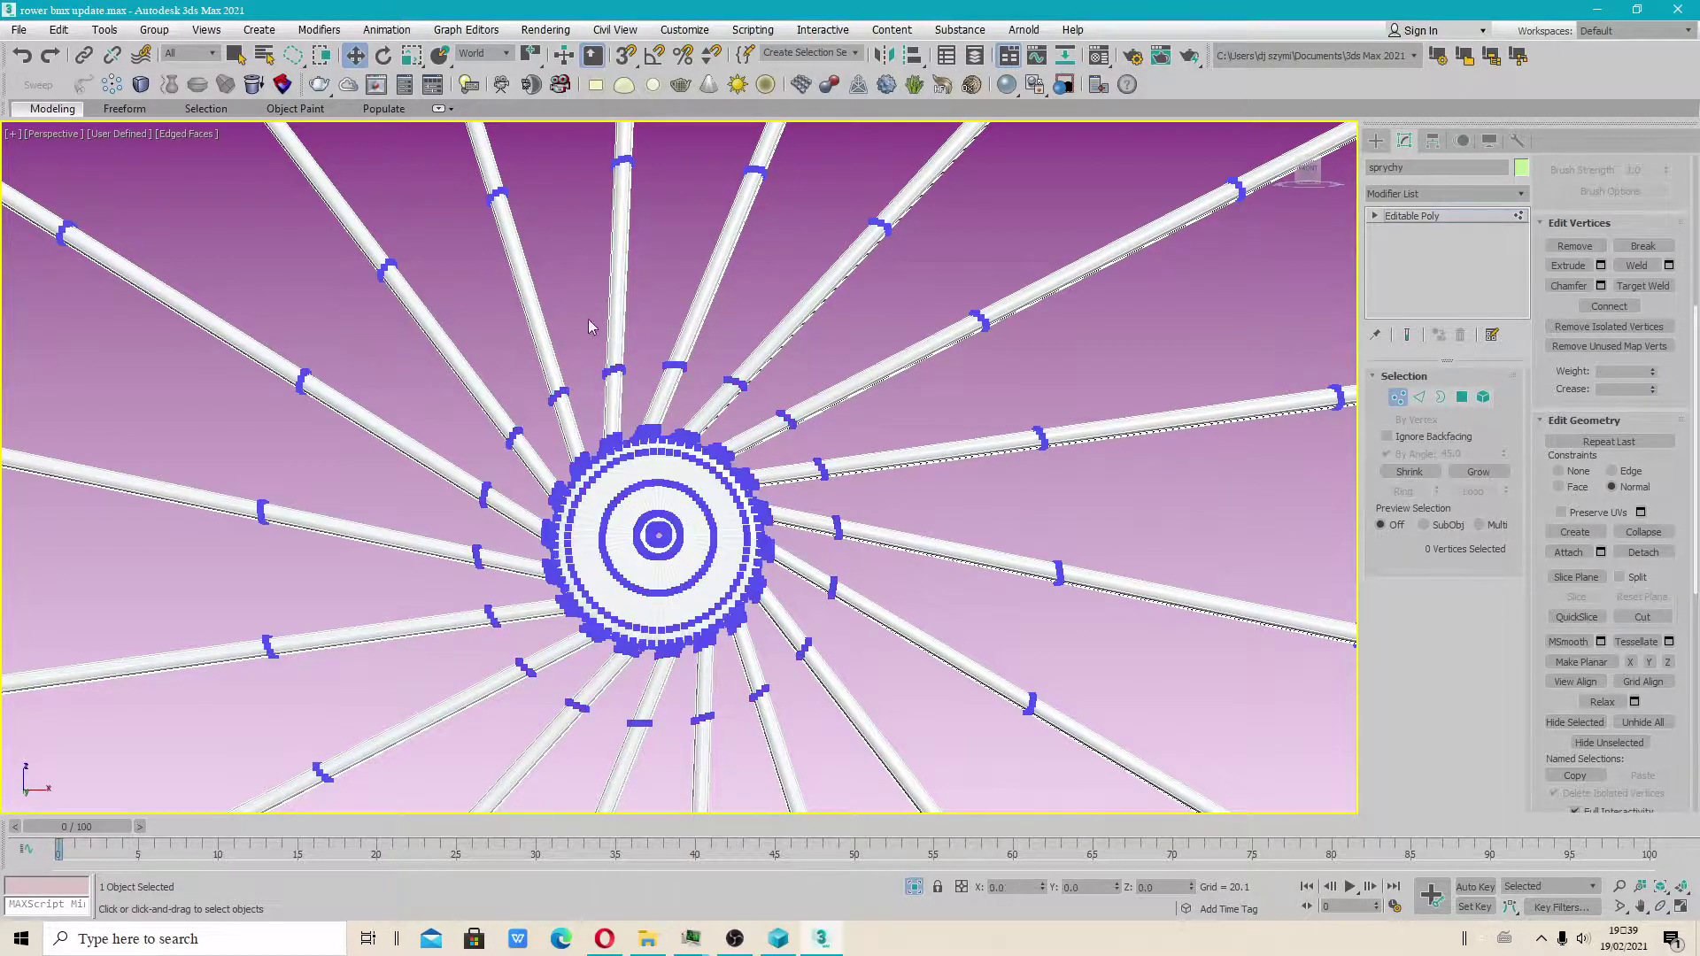
scroll(428, 252, down, 3)
mouse_move(454, 332)
mouse_down()
mouse_move(489, 753)
mouse_move(804, 779)
mouse_move(996, 447)
mouse_up()
mouse_move(644, 239)
mouse_down()
mouse_move(531, 279)
mouse_move(579, 316)
mouse_move(839, 385)
mouse_move(825, 632)
mouse_move(622, 706)
mouse_move(482, 579)
mouse_move(518, 324)
mouse_up()
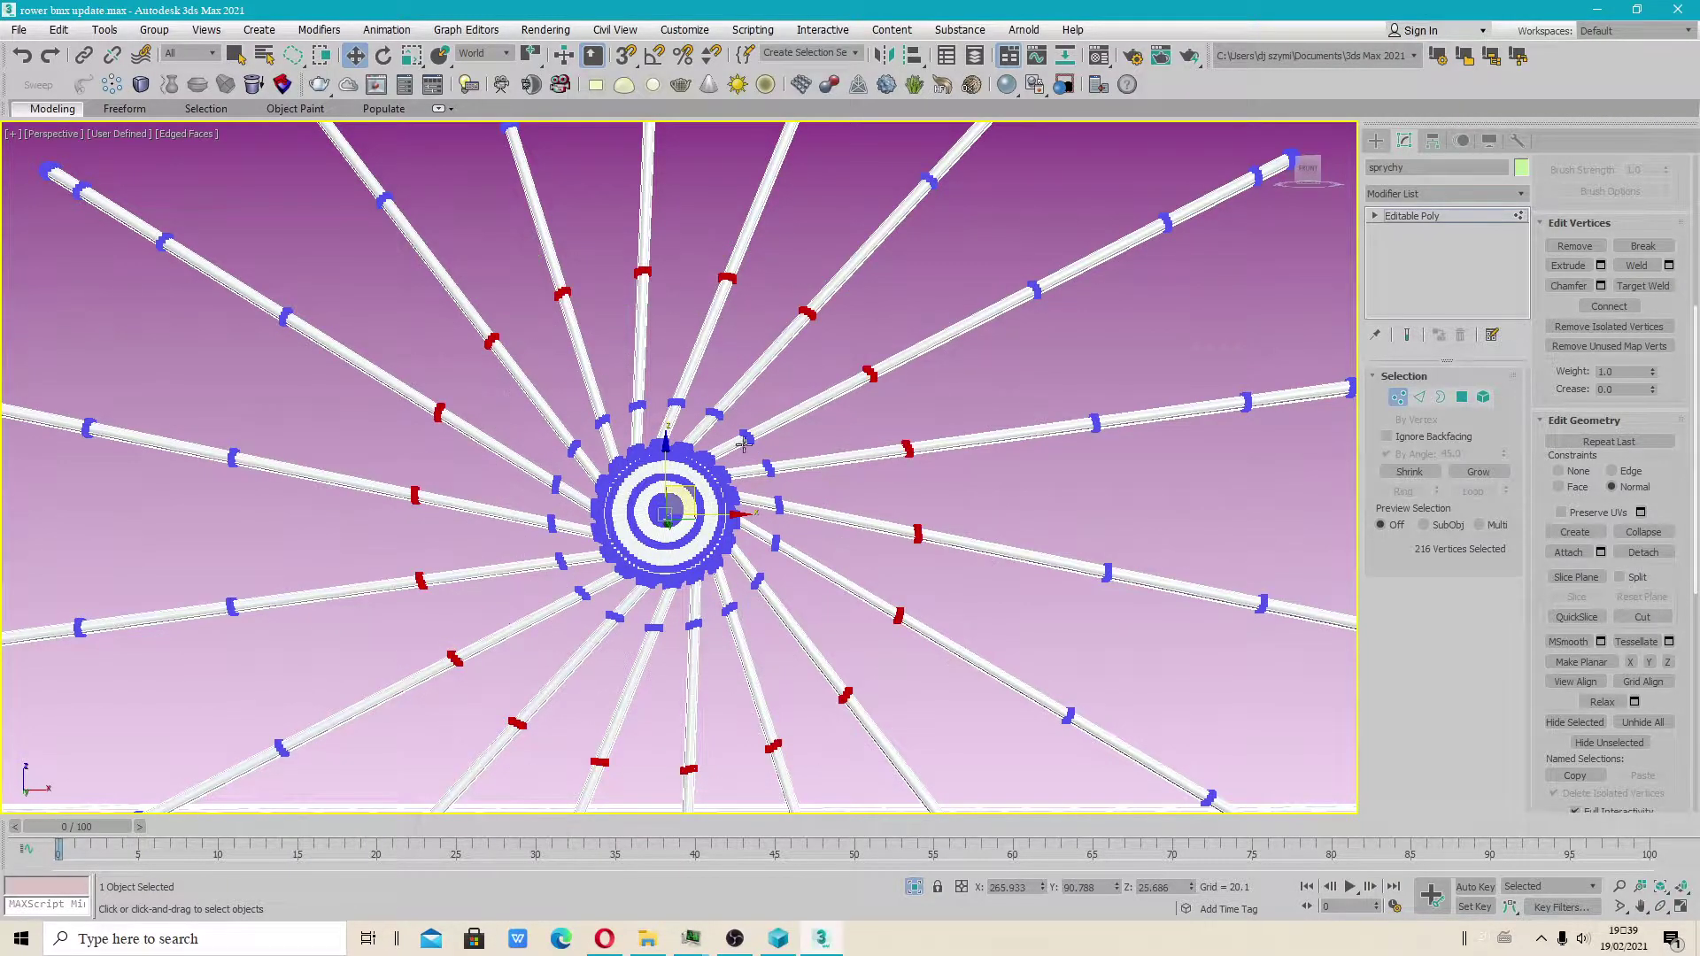
Step: Set the constraint to Edge and uniformly scale the selected vertex ring outward and inward so it slides along the spokes
key(r)
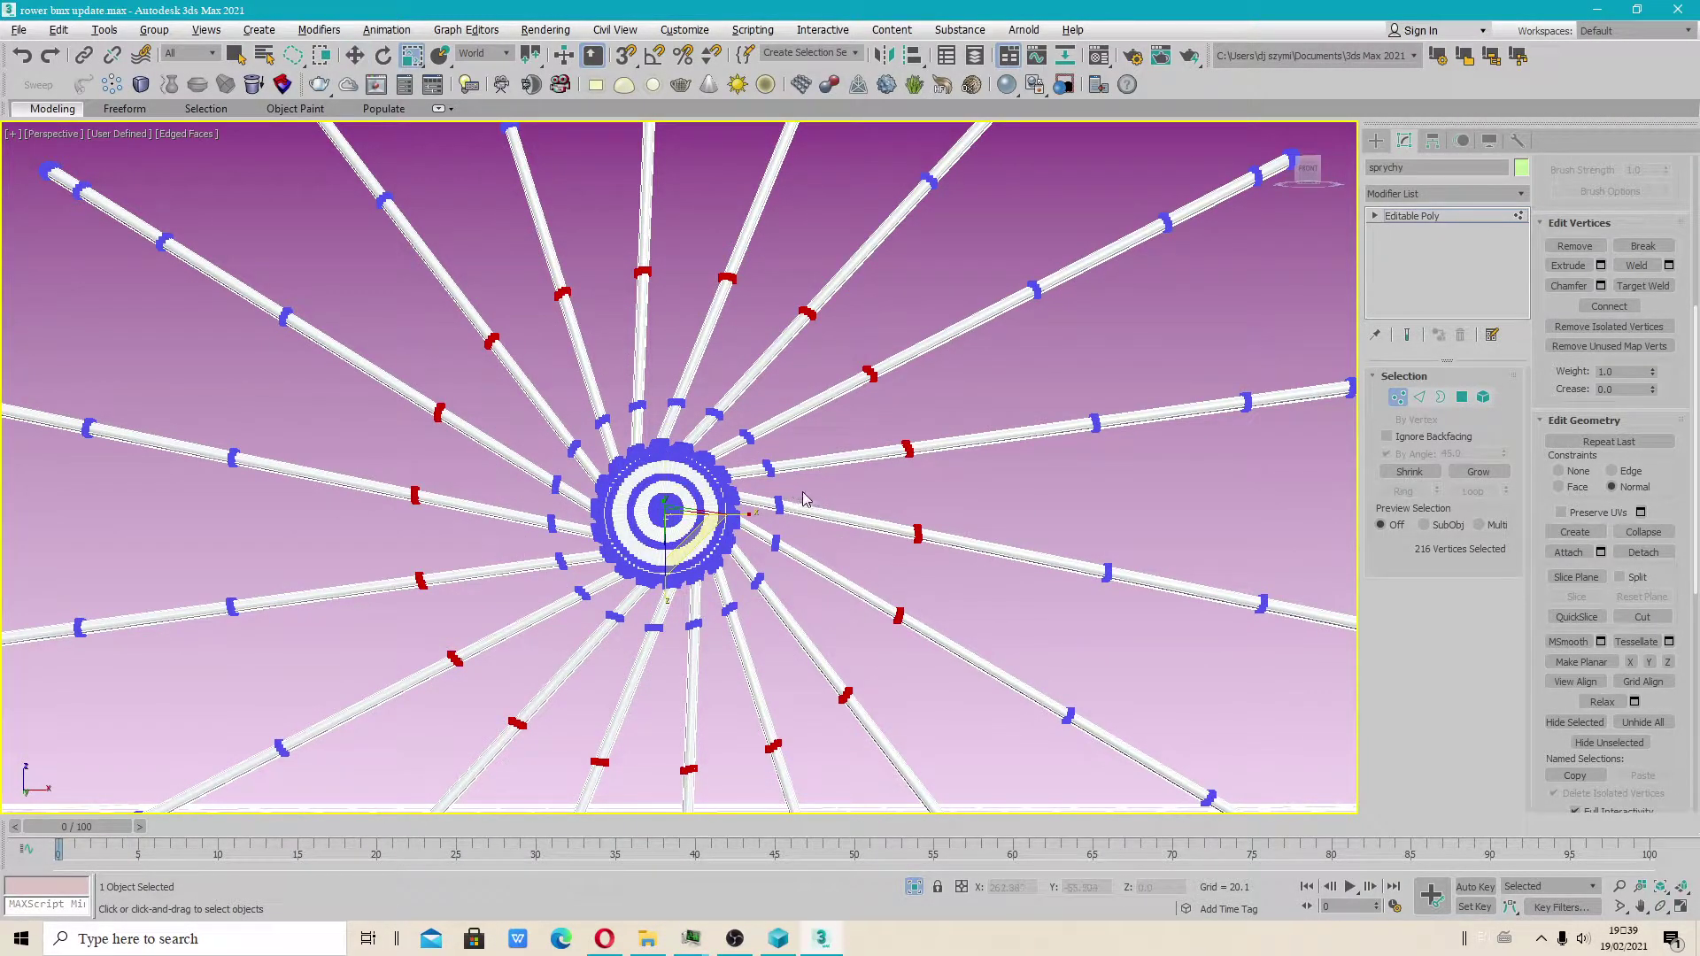
alt+middle_drag(807, 501, 863, 453)
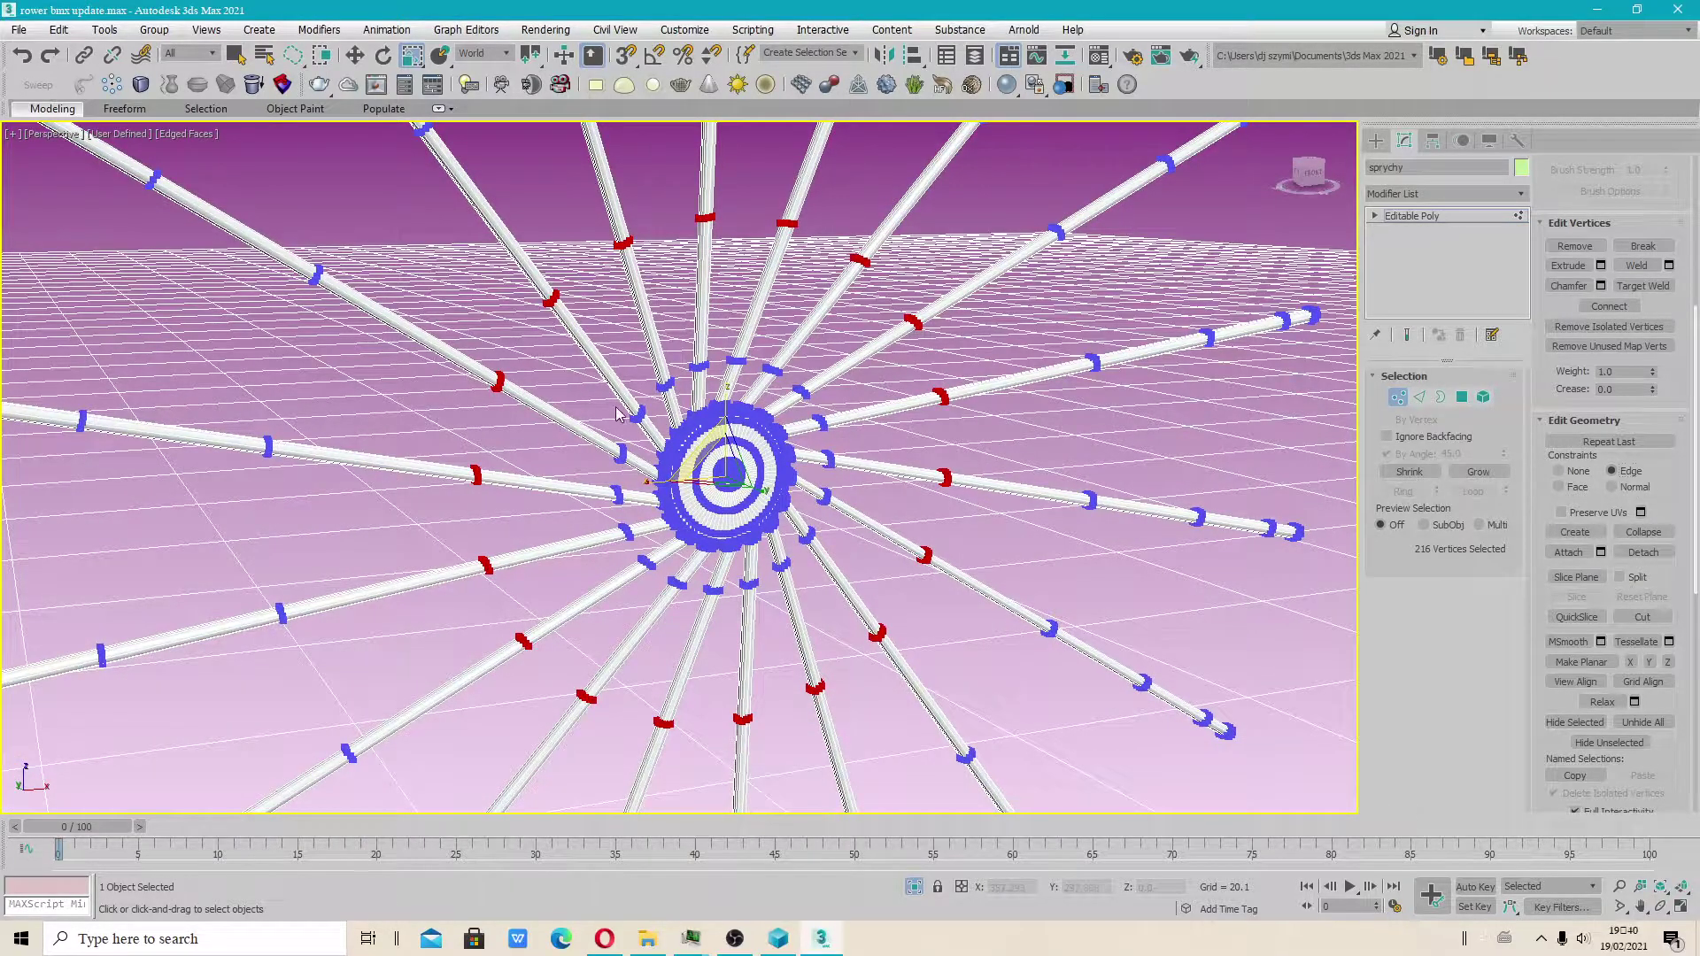
mouse_move(723, 451)
mouse_down()
mouse_move(720, 381)
mouse_move(744, 532)
mouse_move(740, 474)
mouse_up()
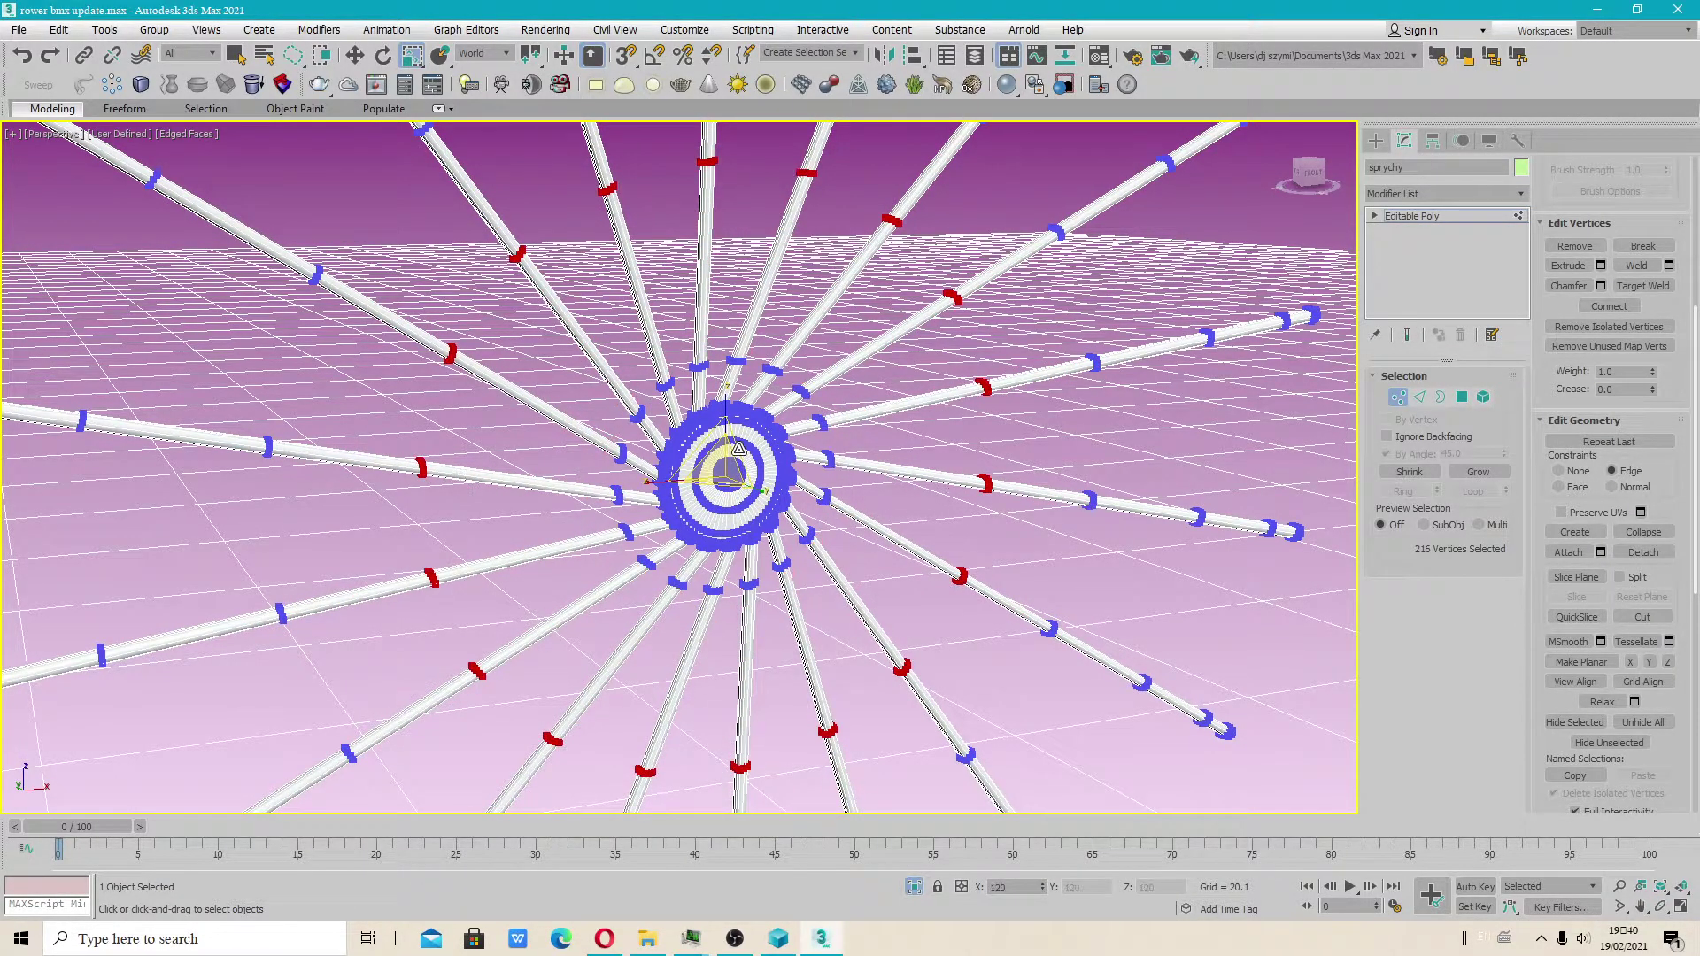
drag(738, 449, 728, 443)
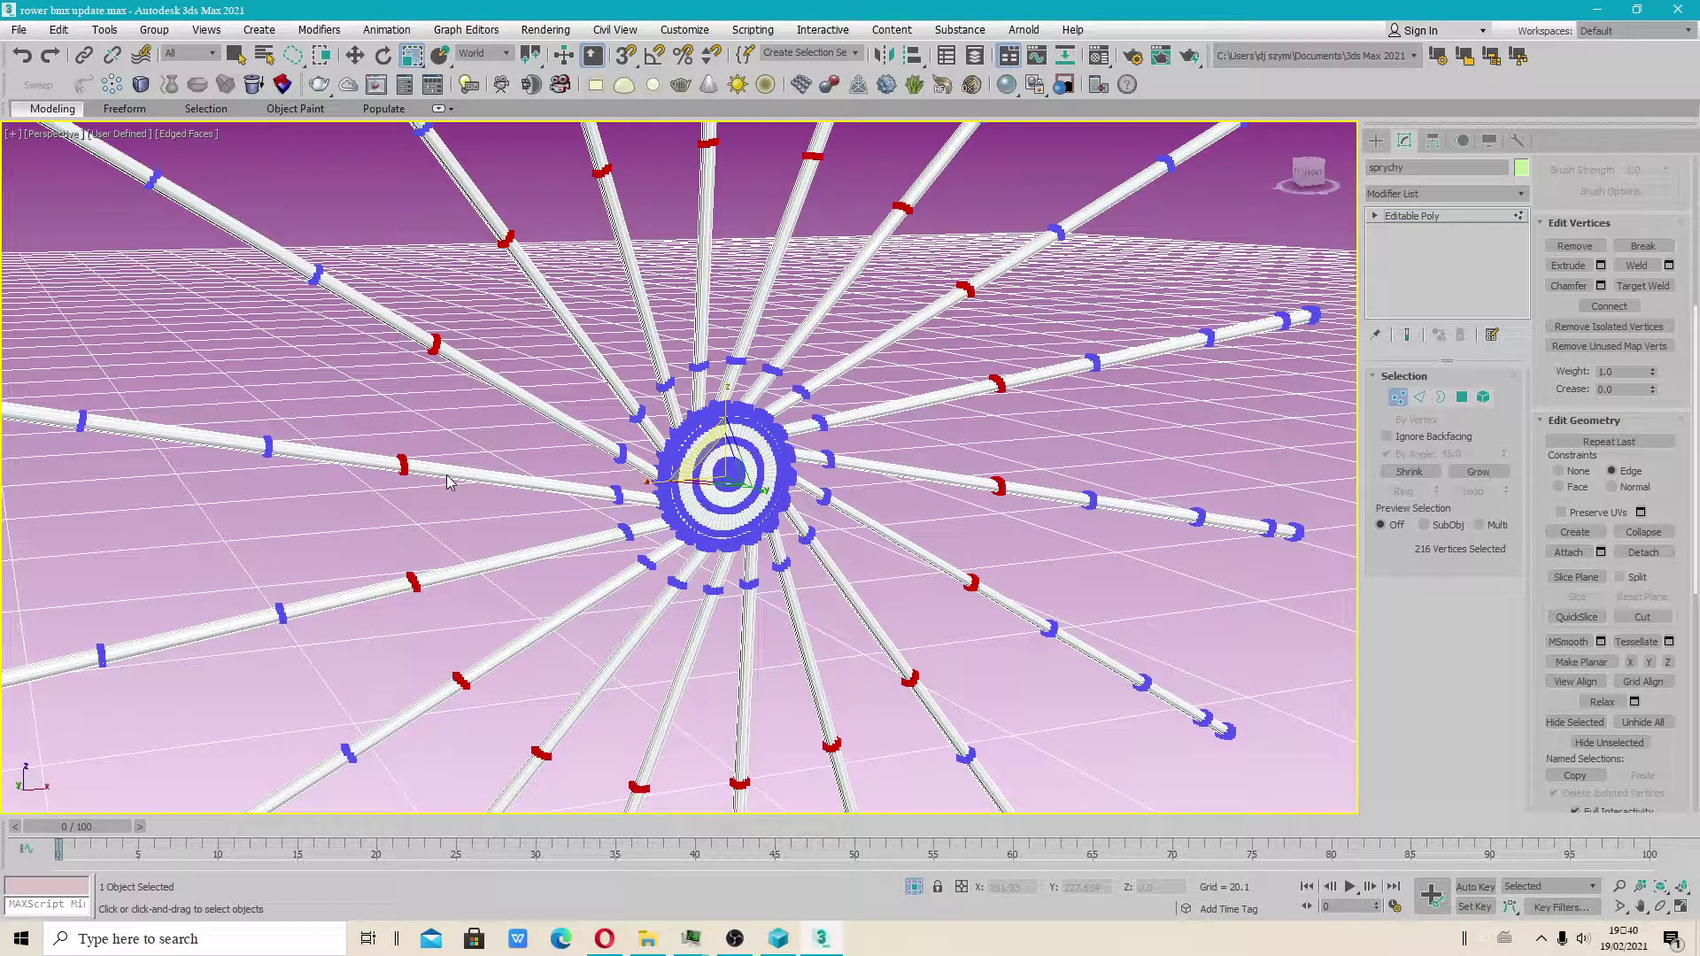
scroll(447, 480, down, 2)
drag(707, 467, 710, 475)
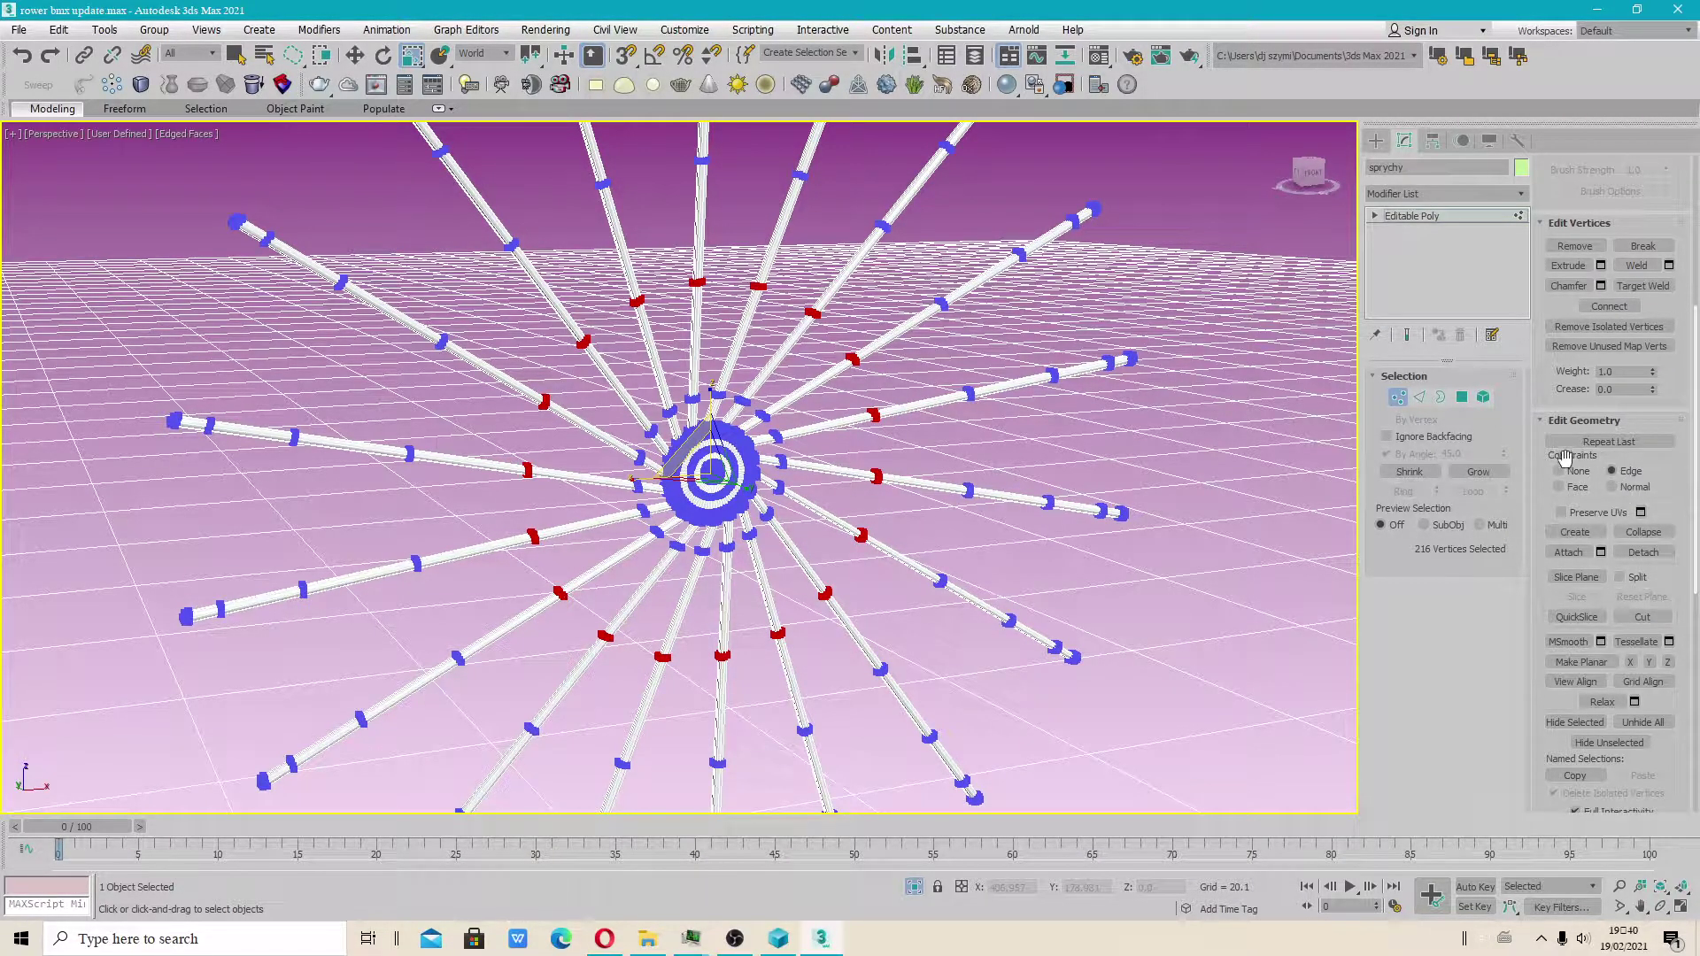
scroll(830, 432, up, 2)
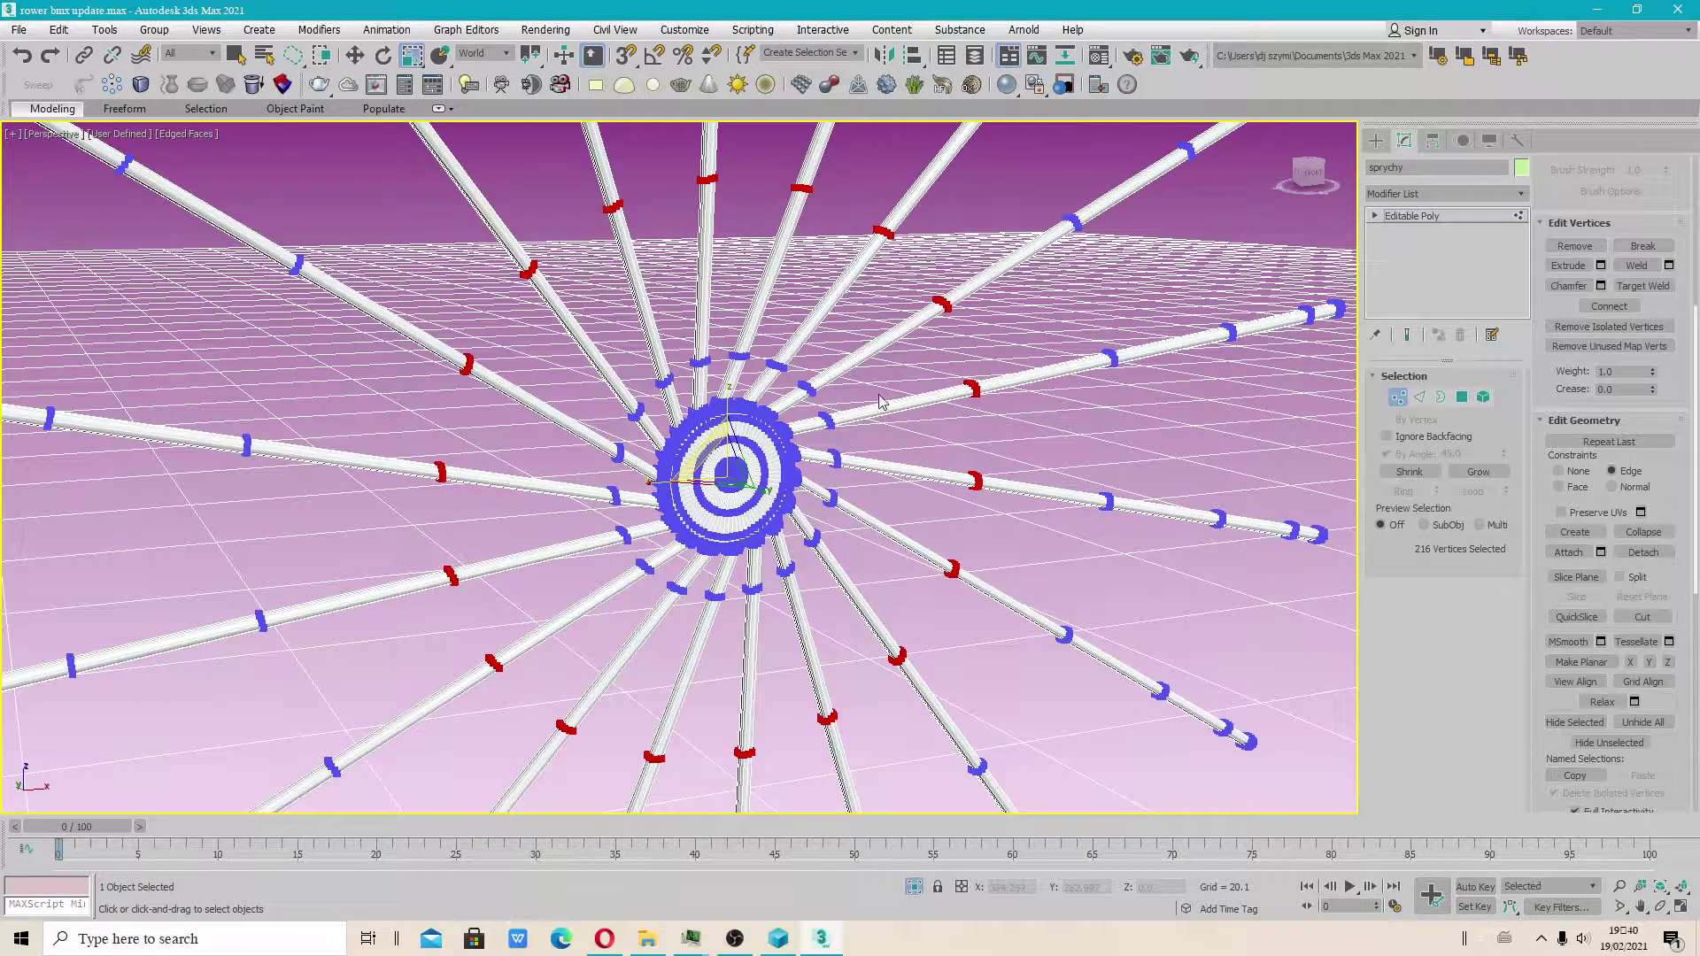
drag(690, 470, 1235, 420)
Step: Leave vertex editing on the spokes and end the isolation to show the whole bike
click(1397, 401)
right_click(902, 395)
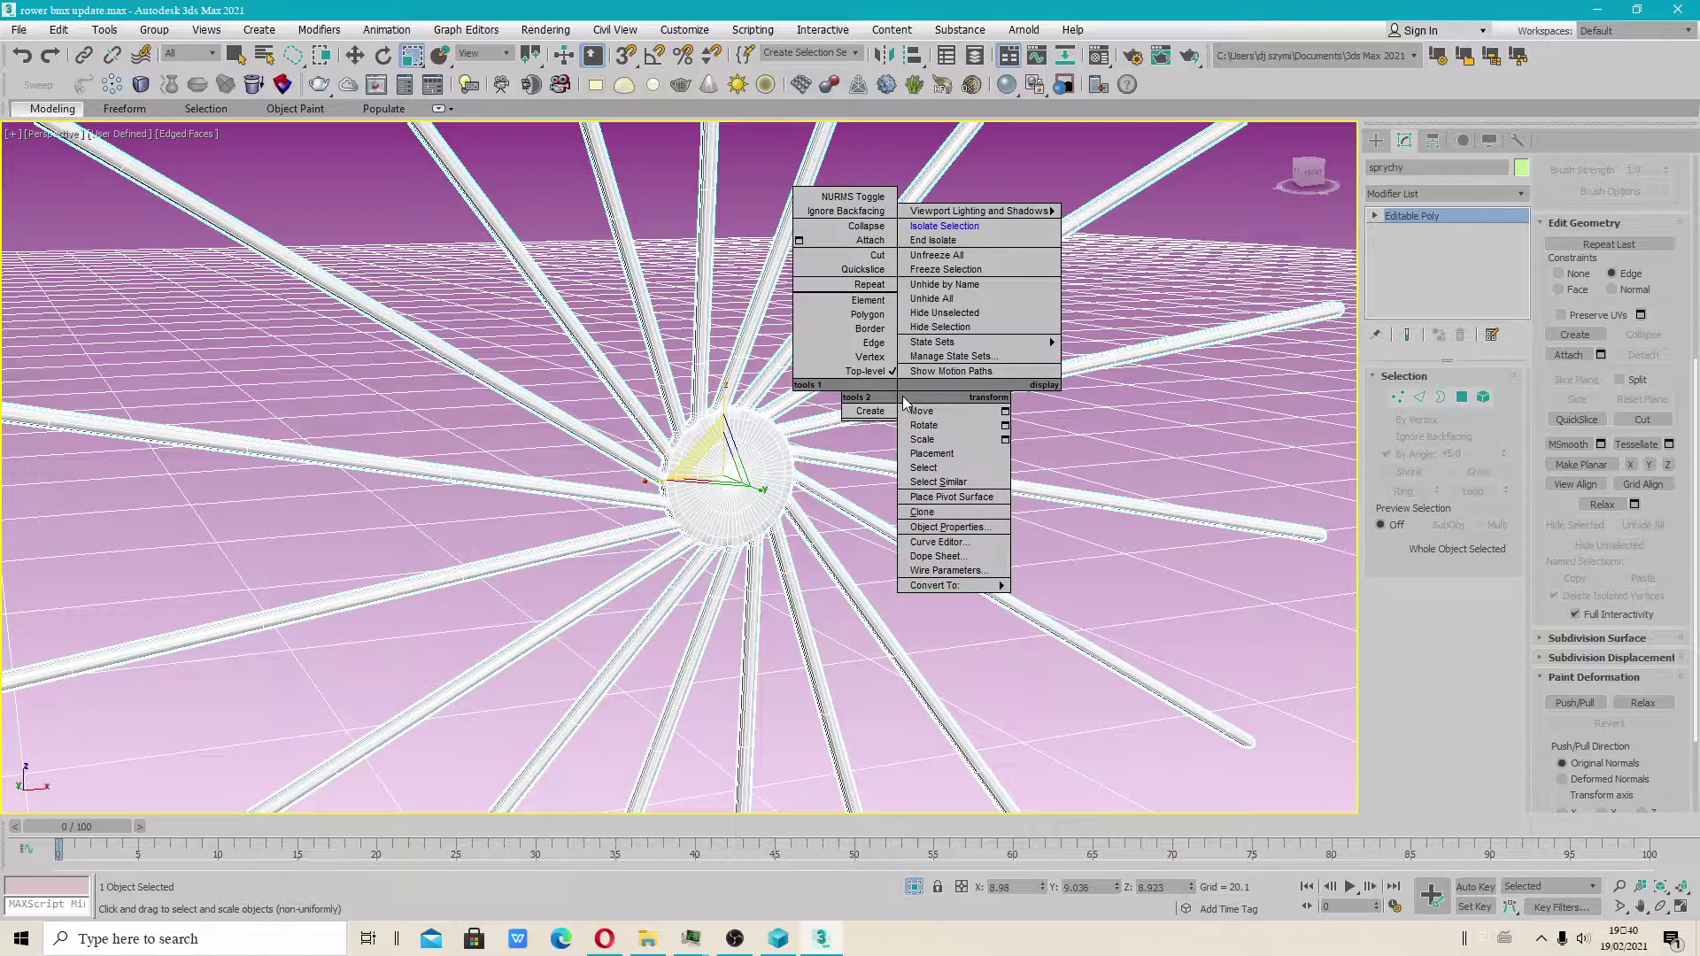
click(964, 248)
scroll(918, 386, down, 3)
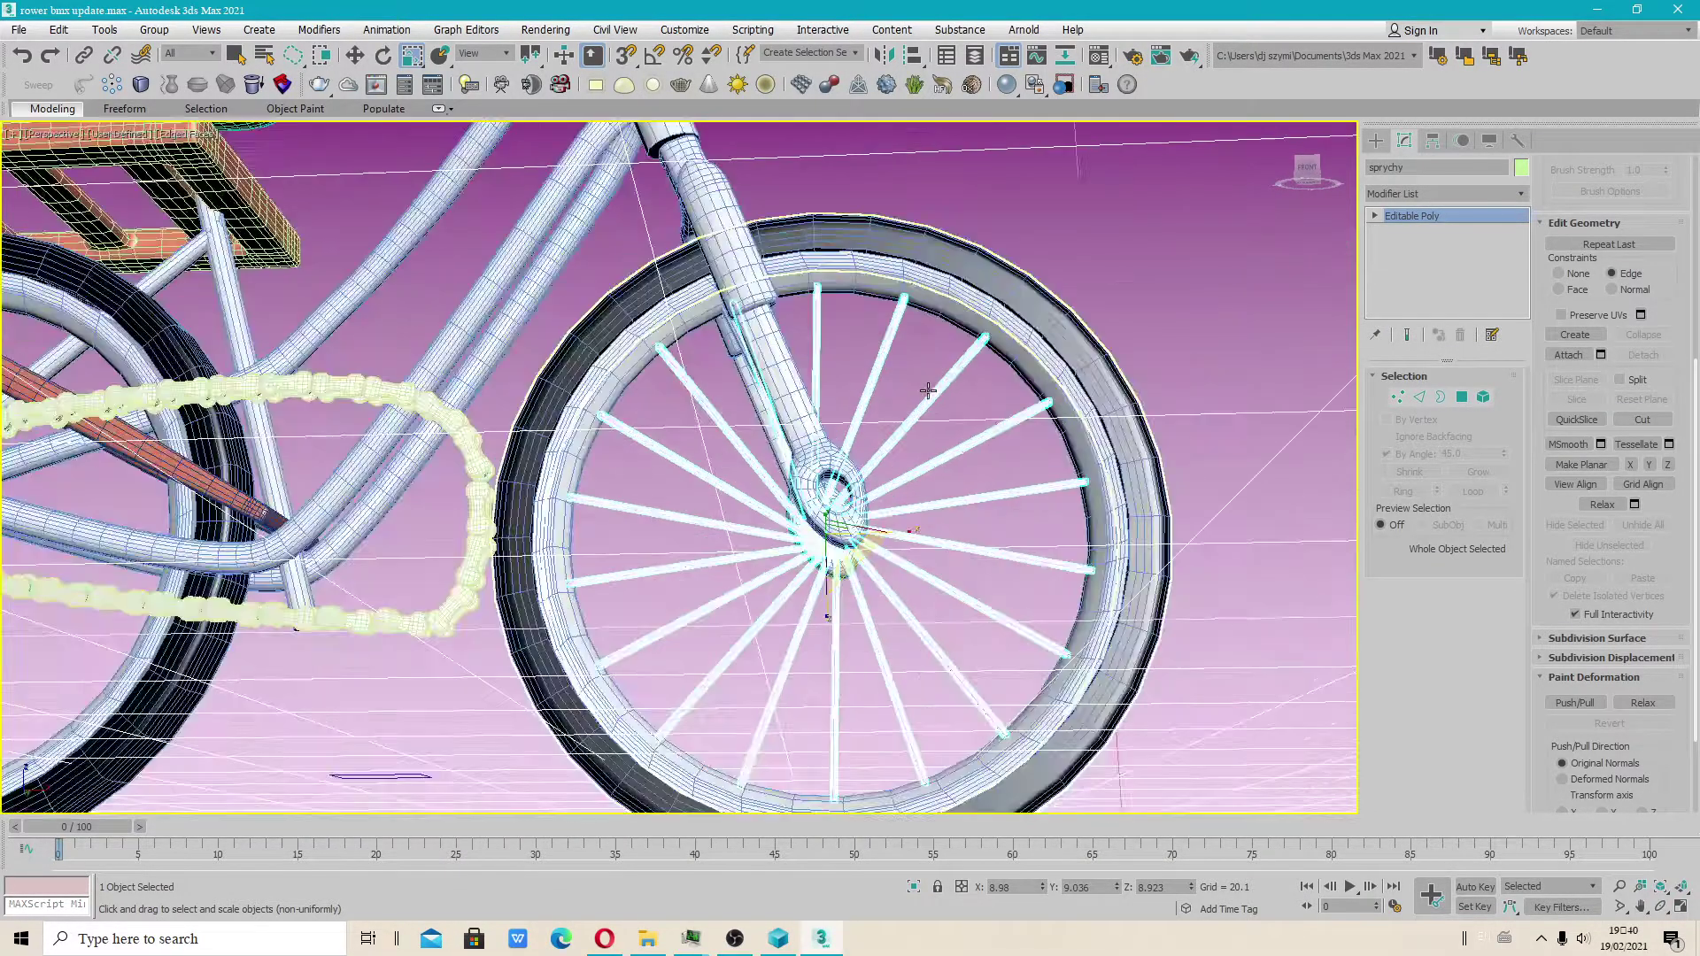
middle_drag(605, 345, 749, 416)
Step: Select the bent lower frame tube between the chain and the front fork and isolate it
click(620, 358)
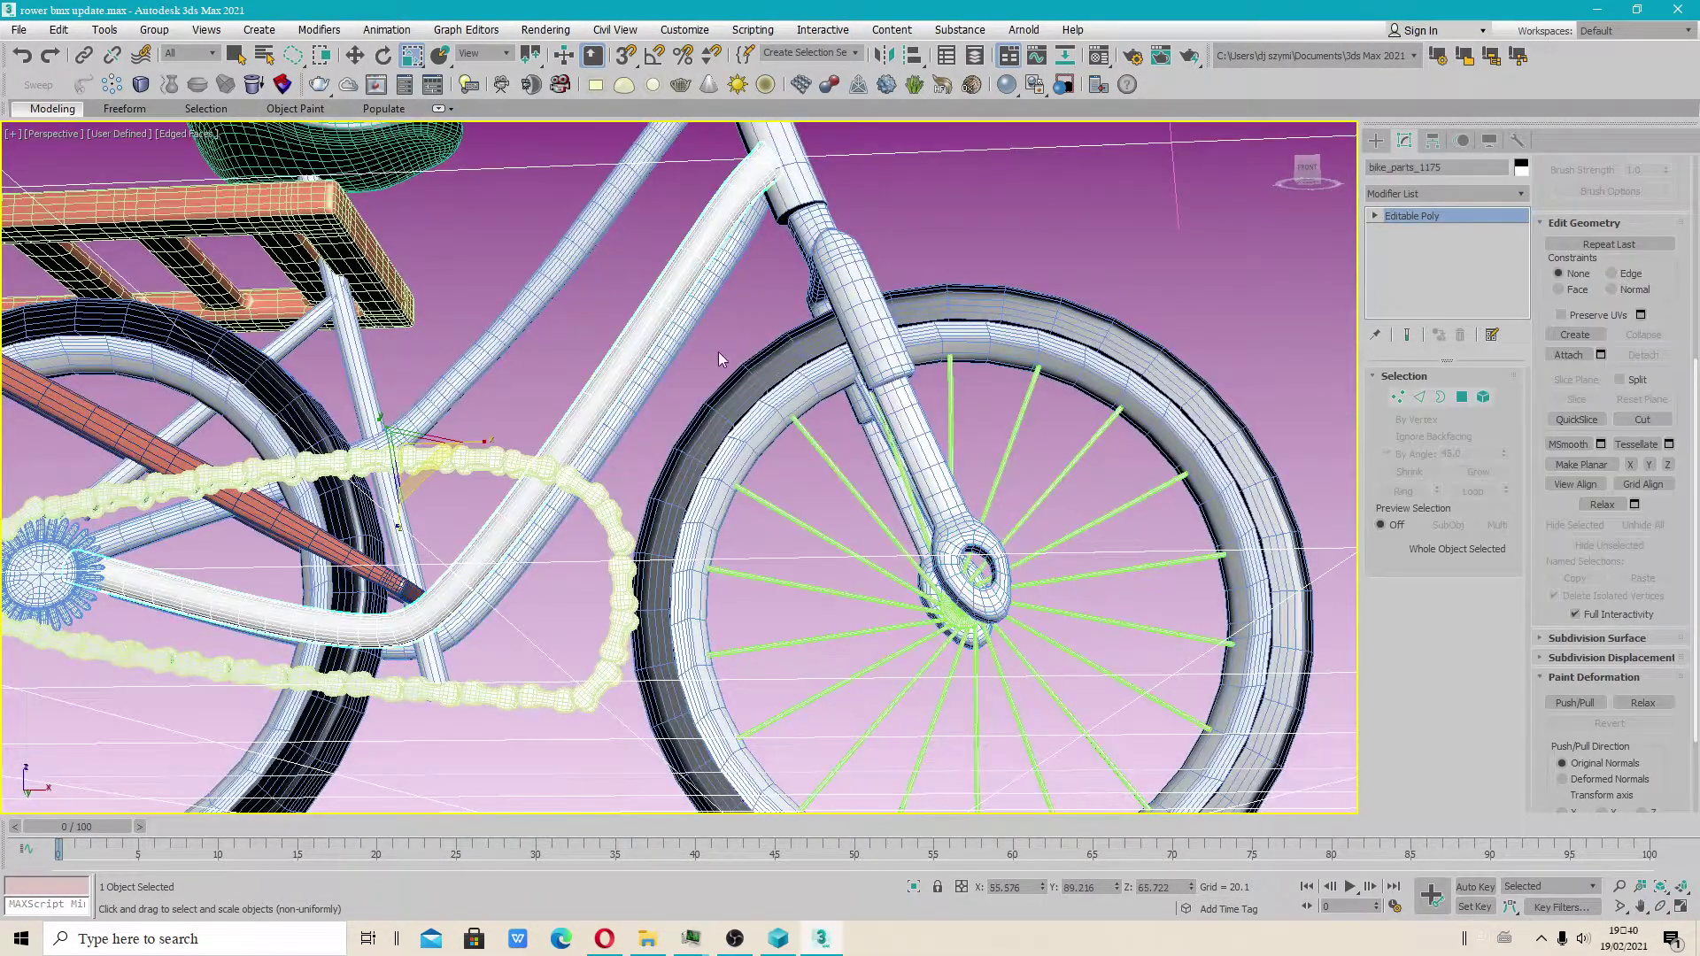
right_click(682, 330)
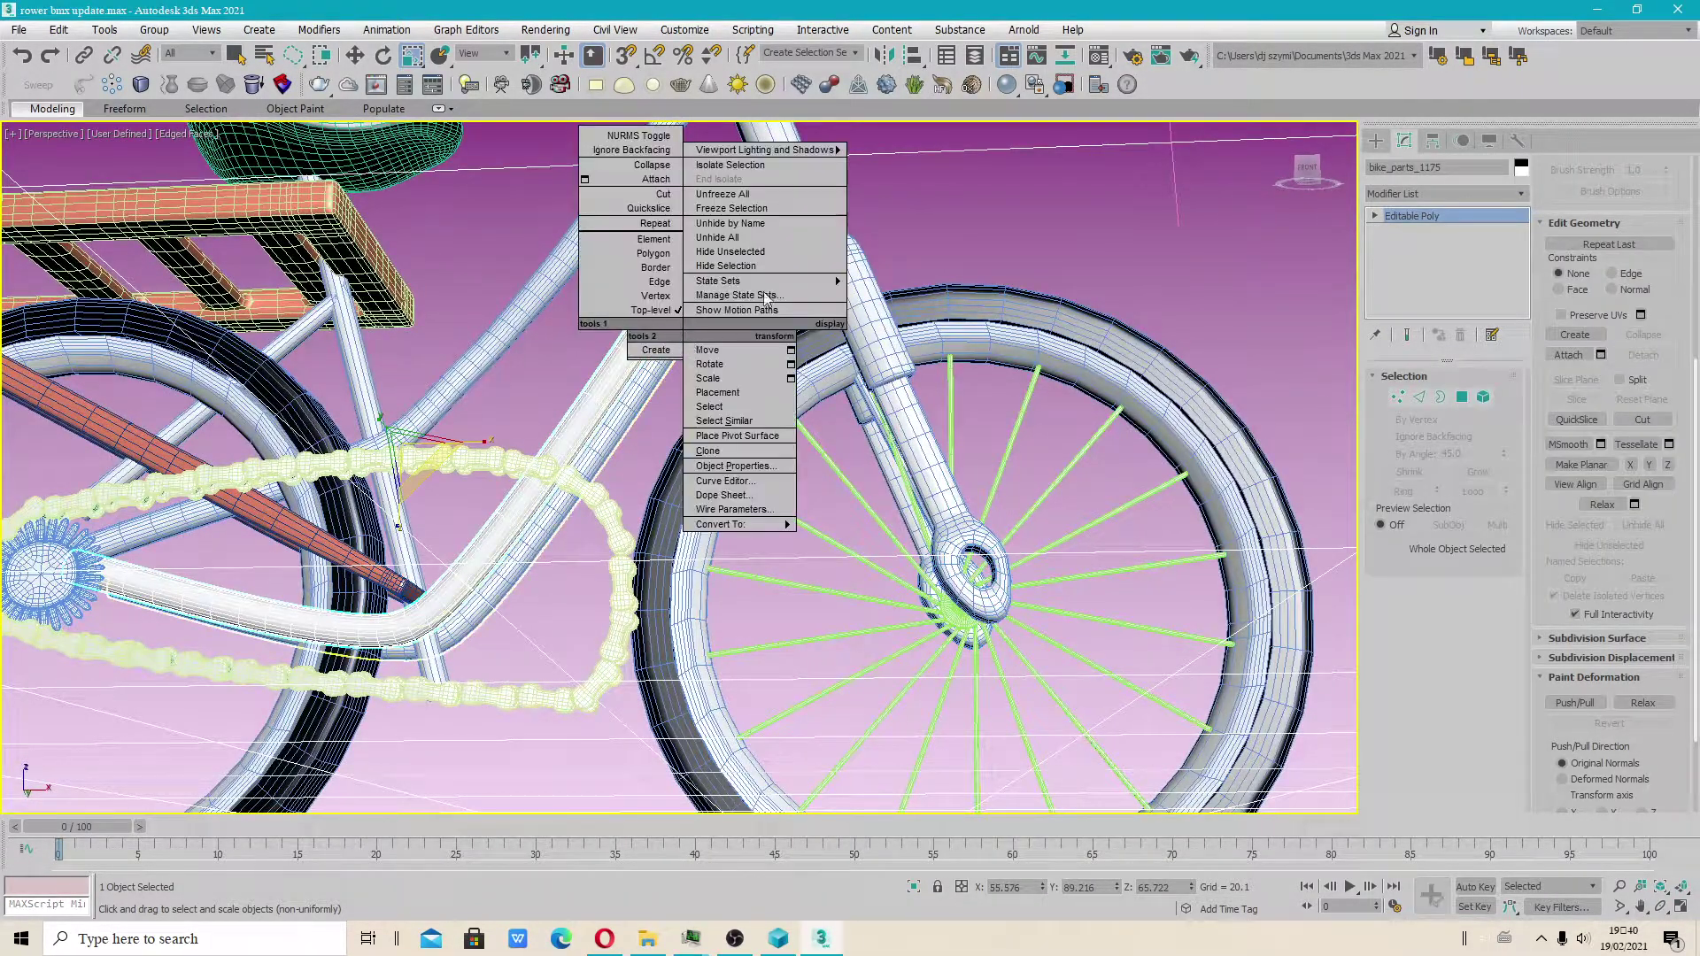
click(753, 166)
middle_drag(931, 508, 812, 515)
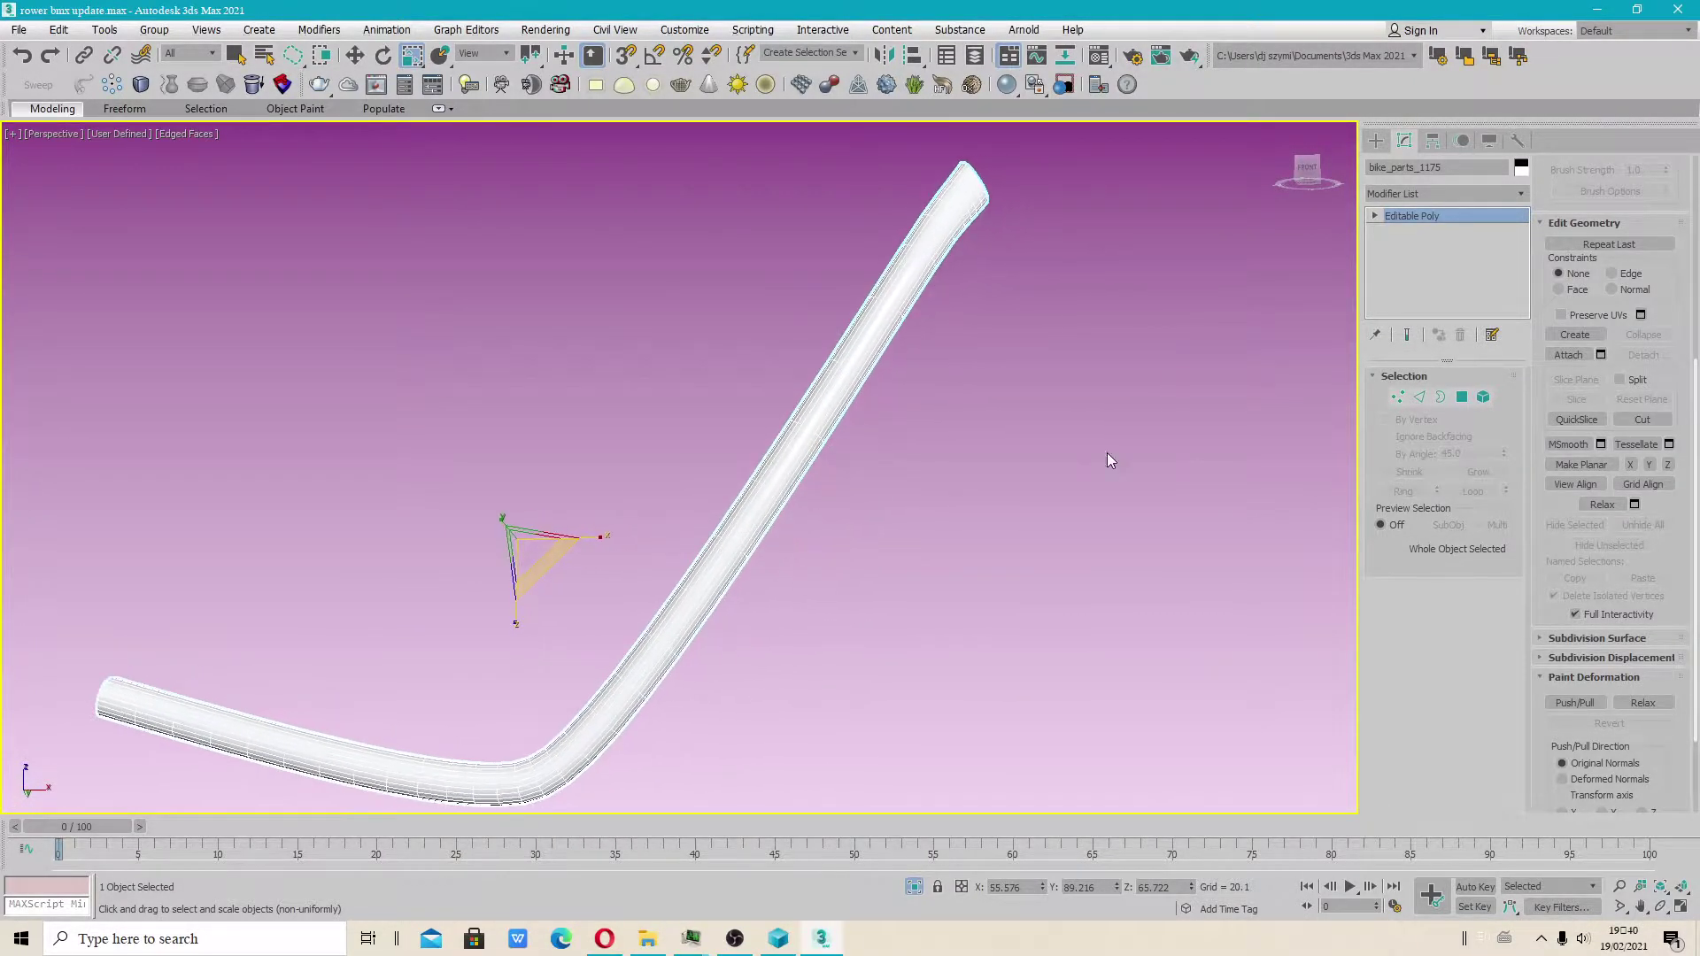
Step: Switch the tube to vertex editing and select the vertex ring midway up its long straight section
click(1398, 396)
click(762, 586)
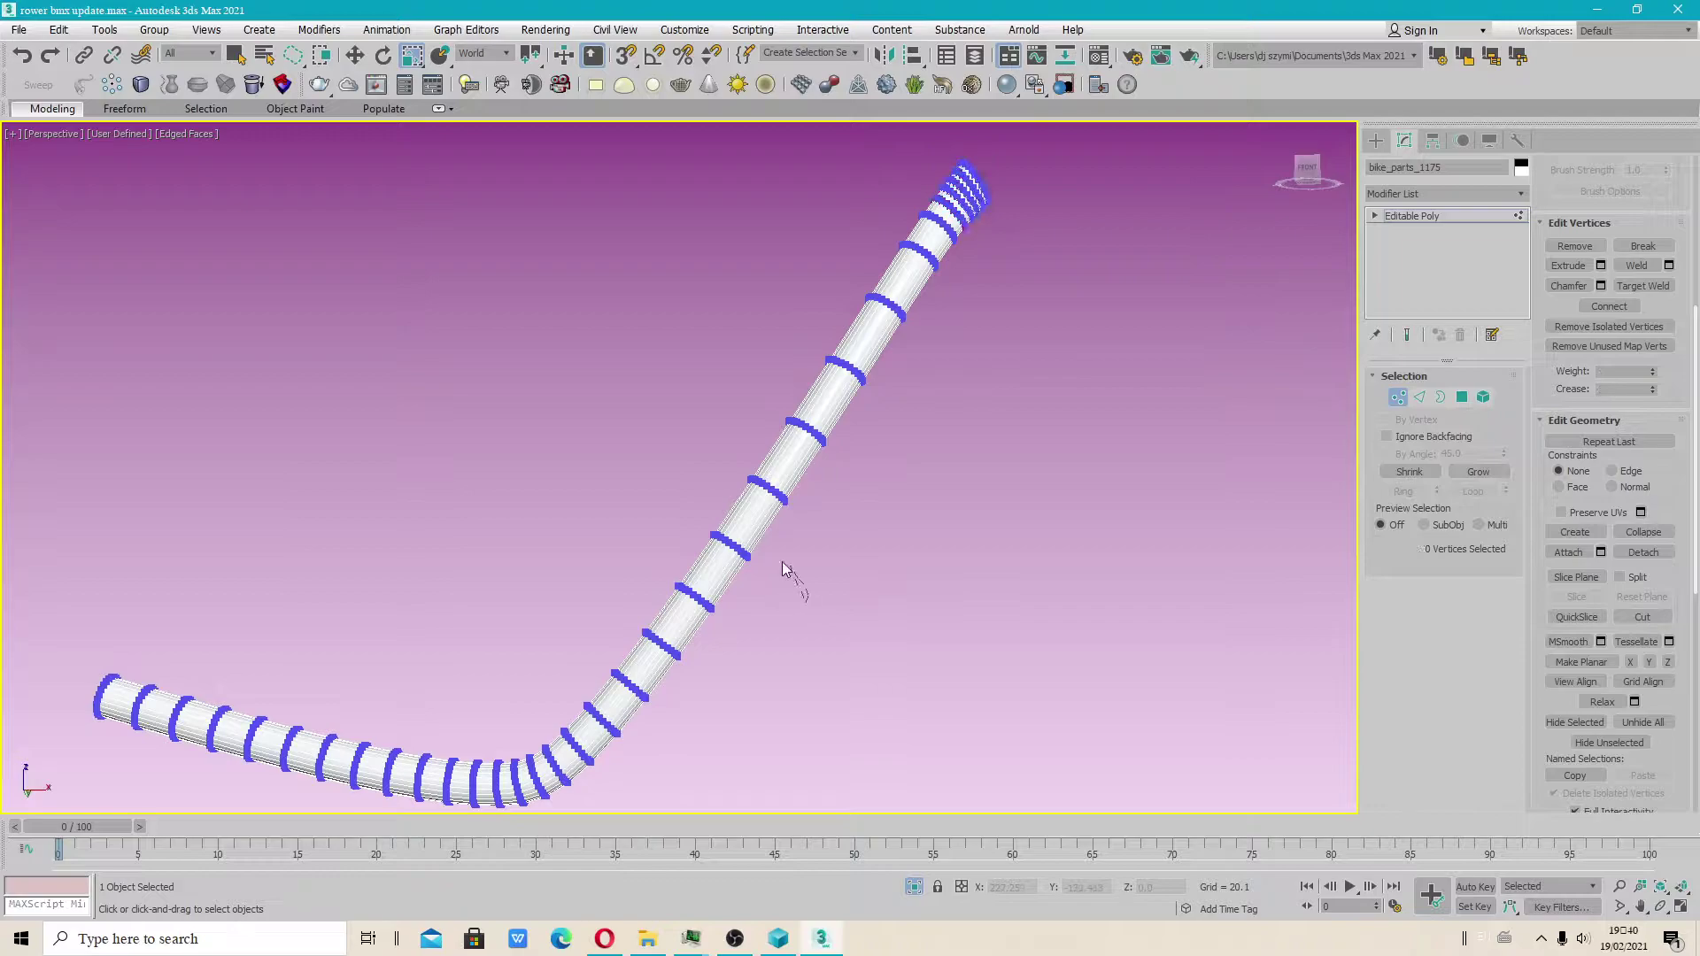
drag(694, 544, 811, 615)
drag(752, 563, 753, 578)
Step: Set the constraint to Edge, slide the selected ring down along the tube, and clear the vertex selection
click(1611, 471)
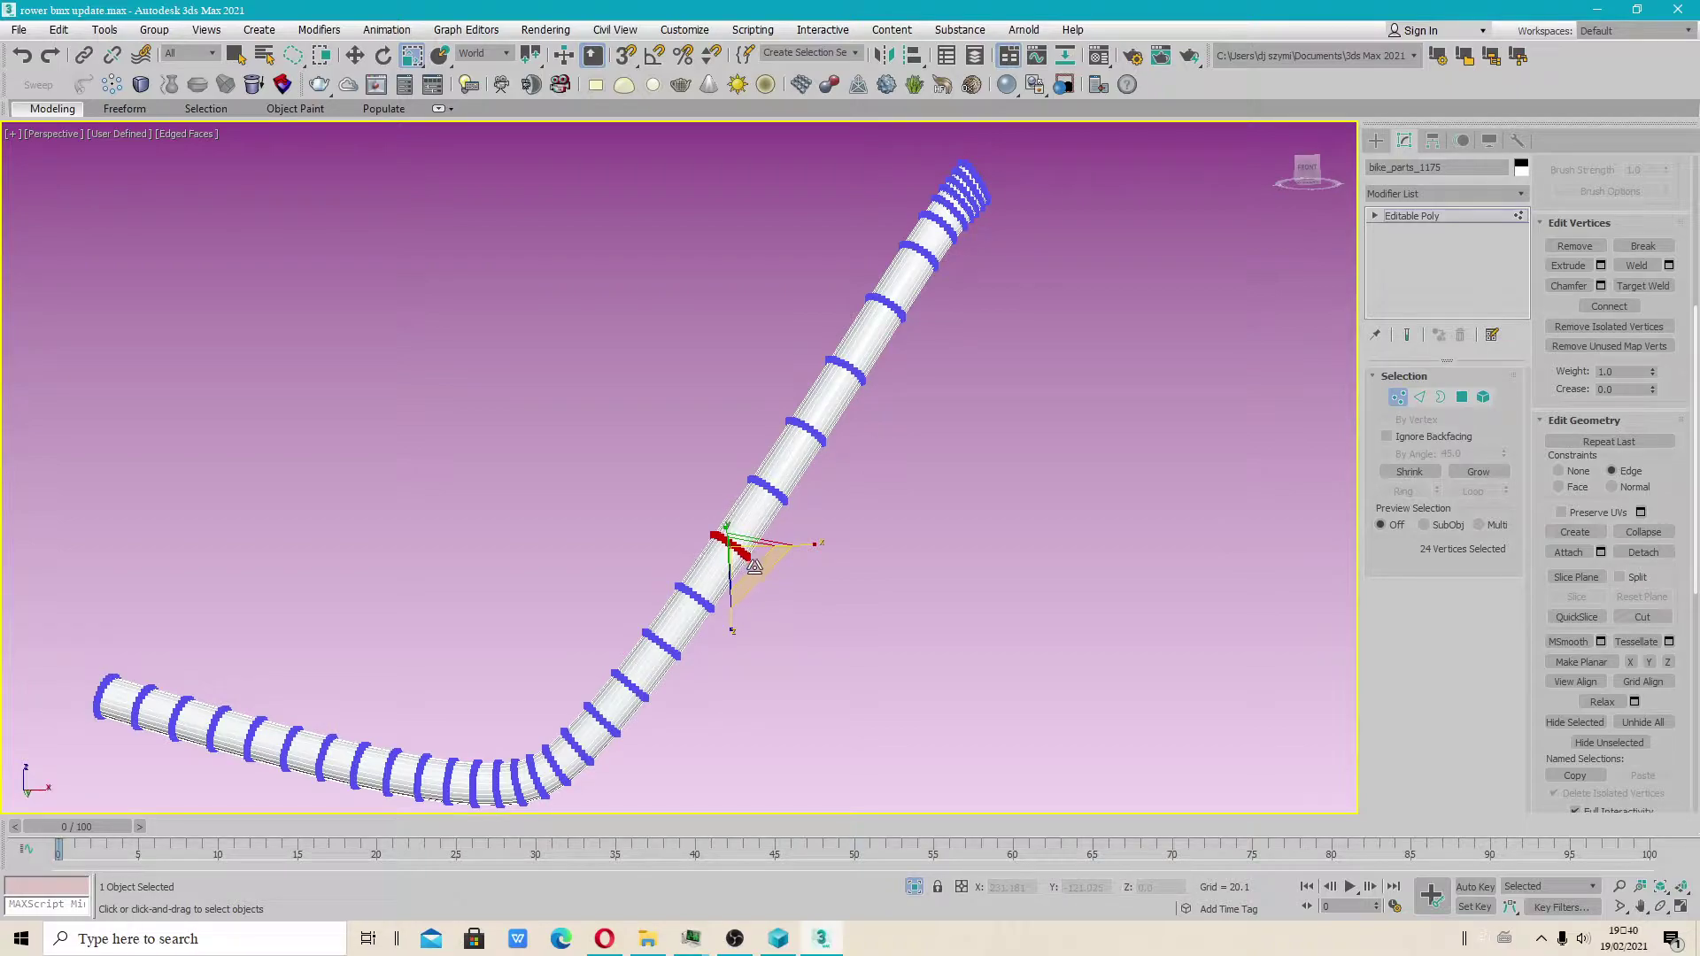
key(w)
drag(754, 567, 701, 517)
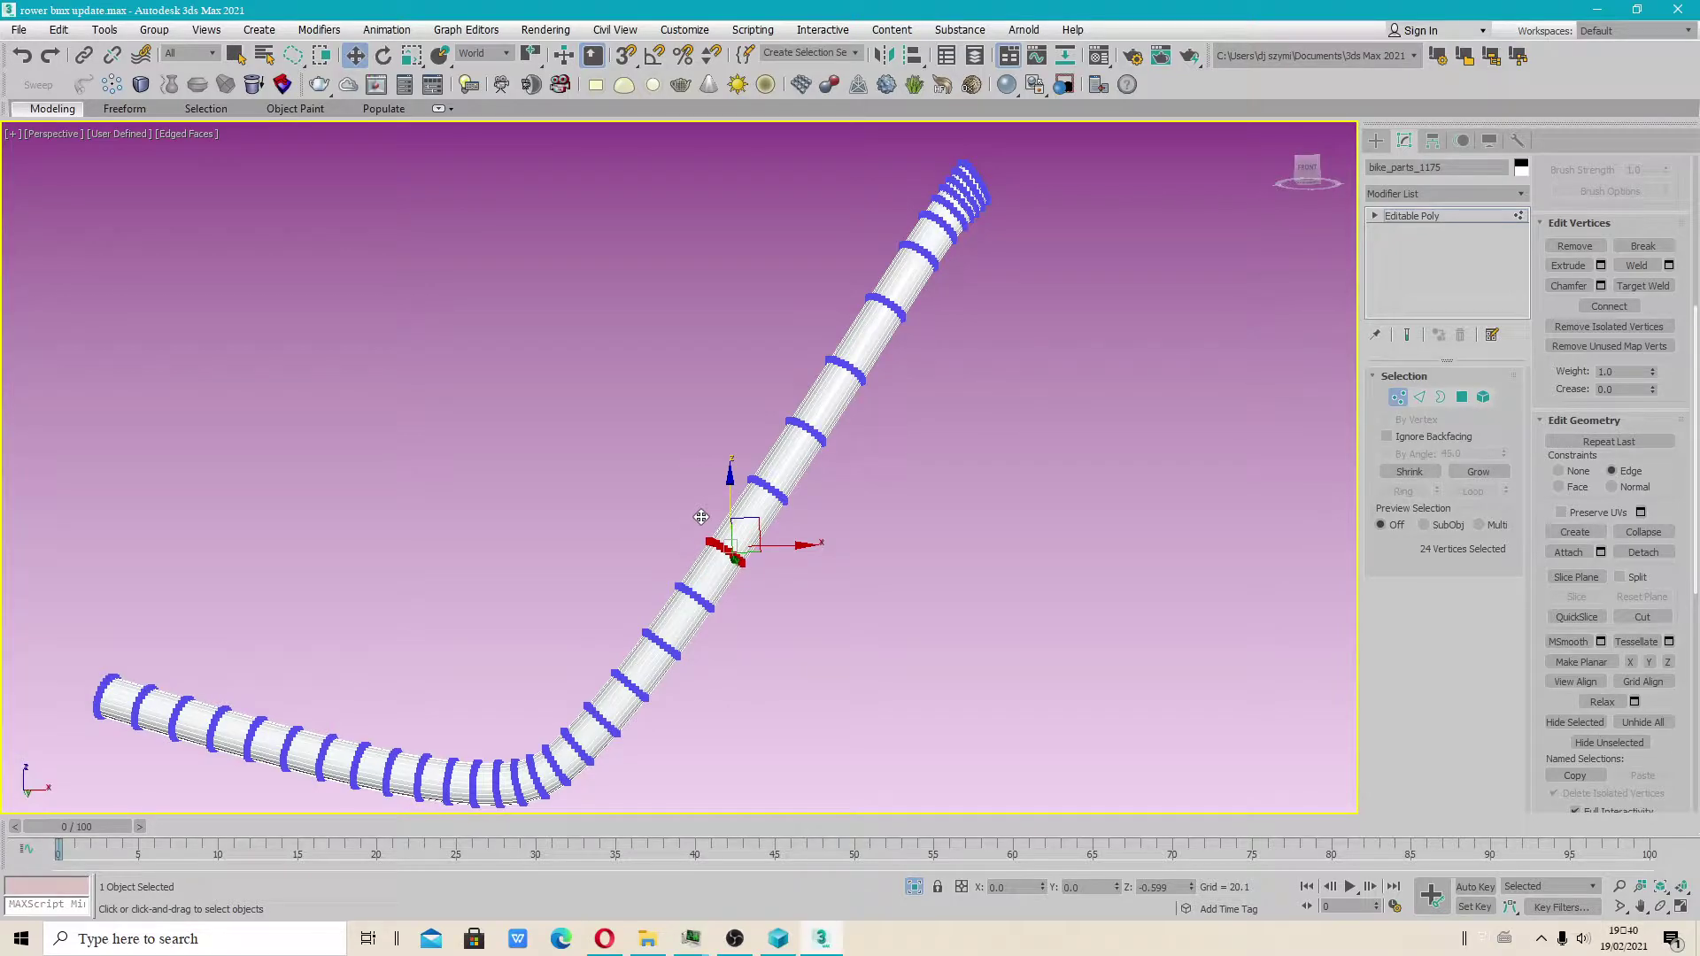
alt+middle_drag(849, 265, 745, 534)
scroll(699, 627, up, 3)
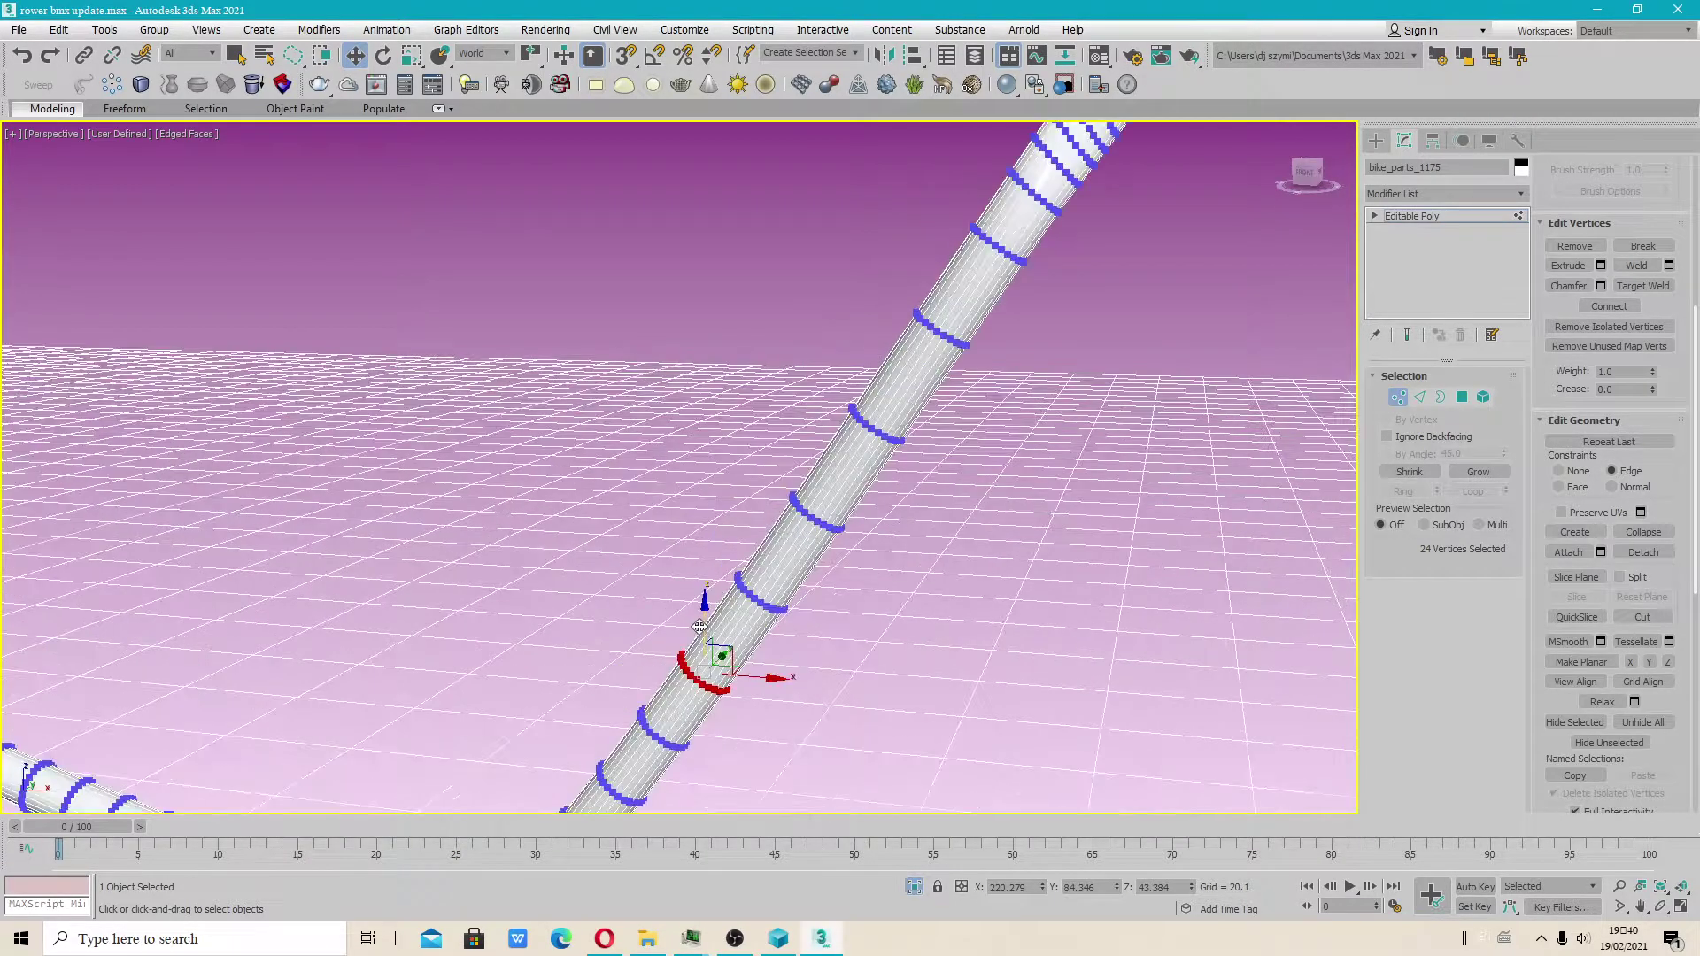
alt+middle_drag(699, 626, 1018, 509)
click(877, 588)
alt+middle_drag(853, 641, 873, 611)
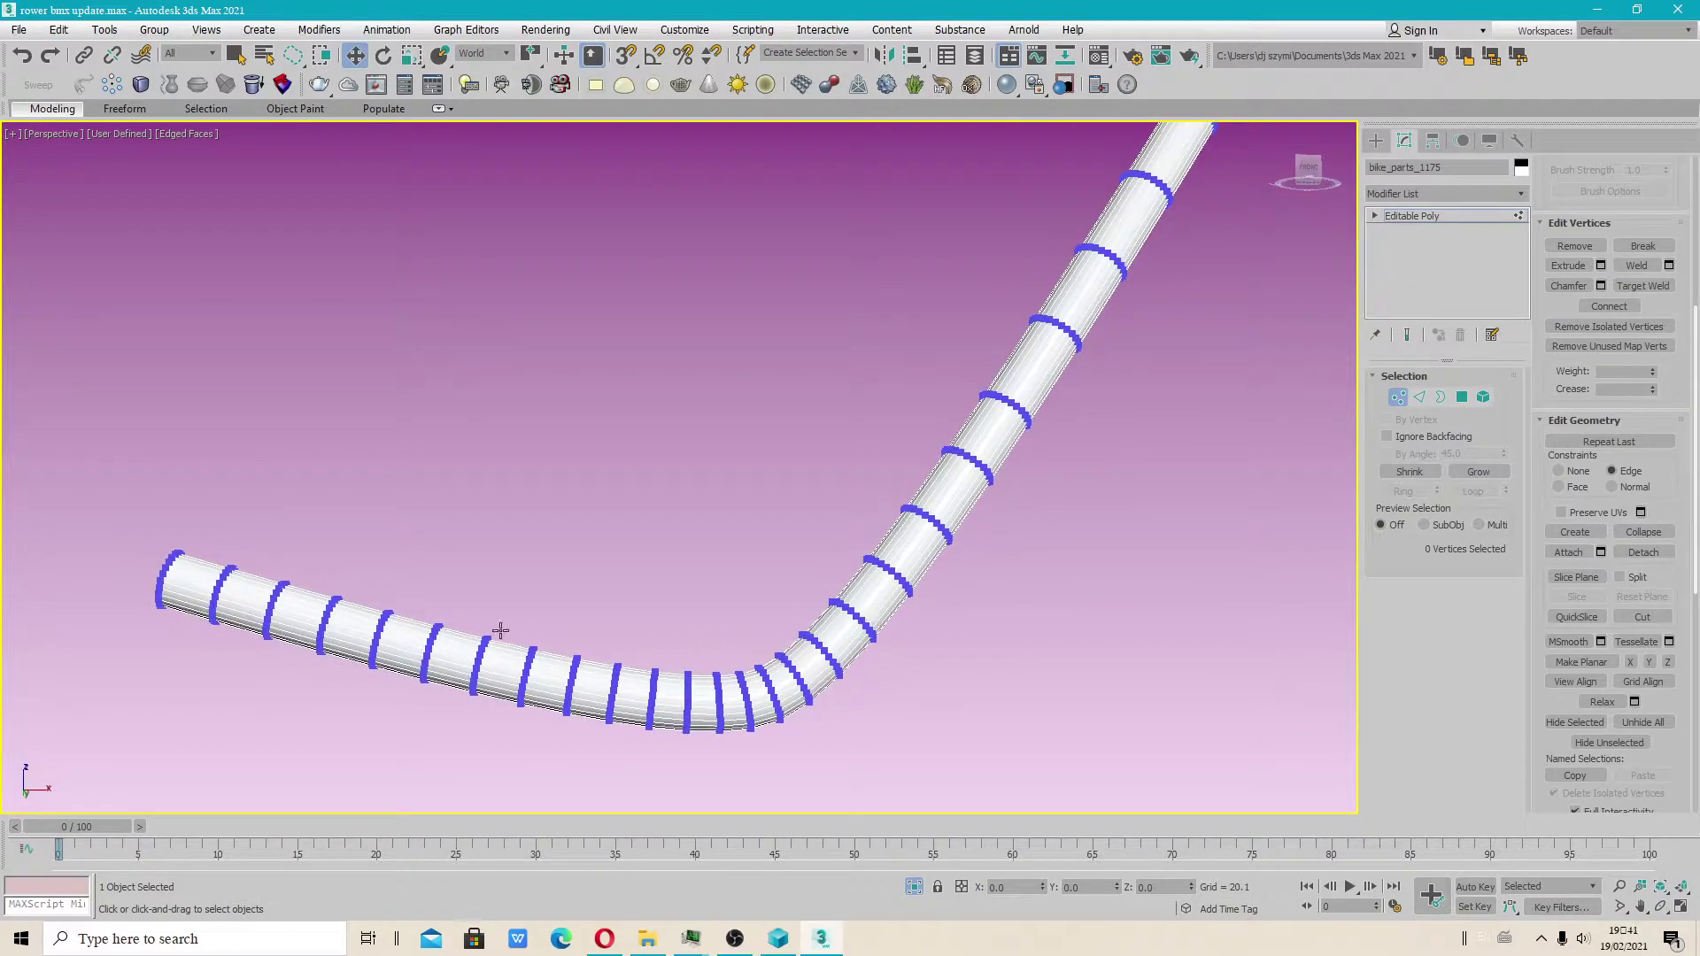
Step: Remove the edge loop just above the moved ring on the tube's straight section
middle_drag(1097, 273, 808, 451)
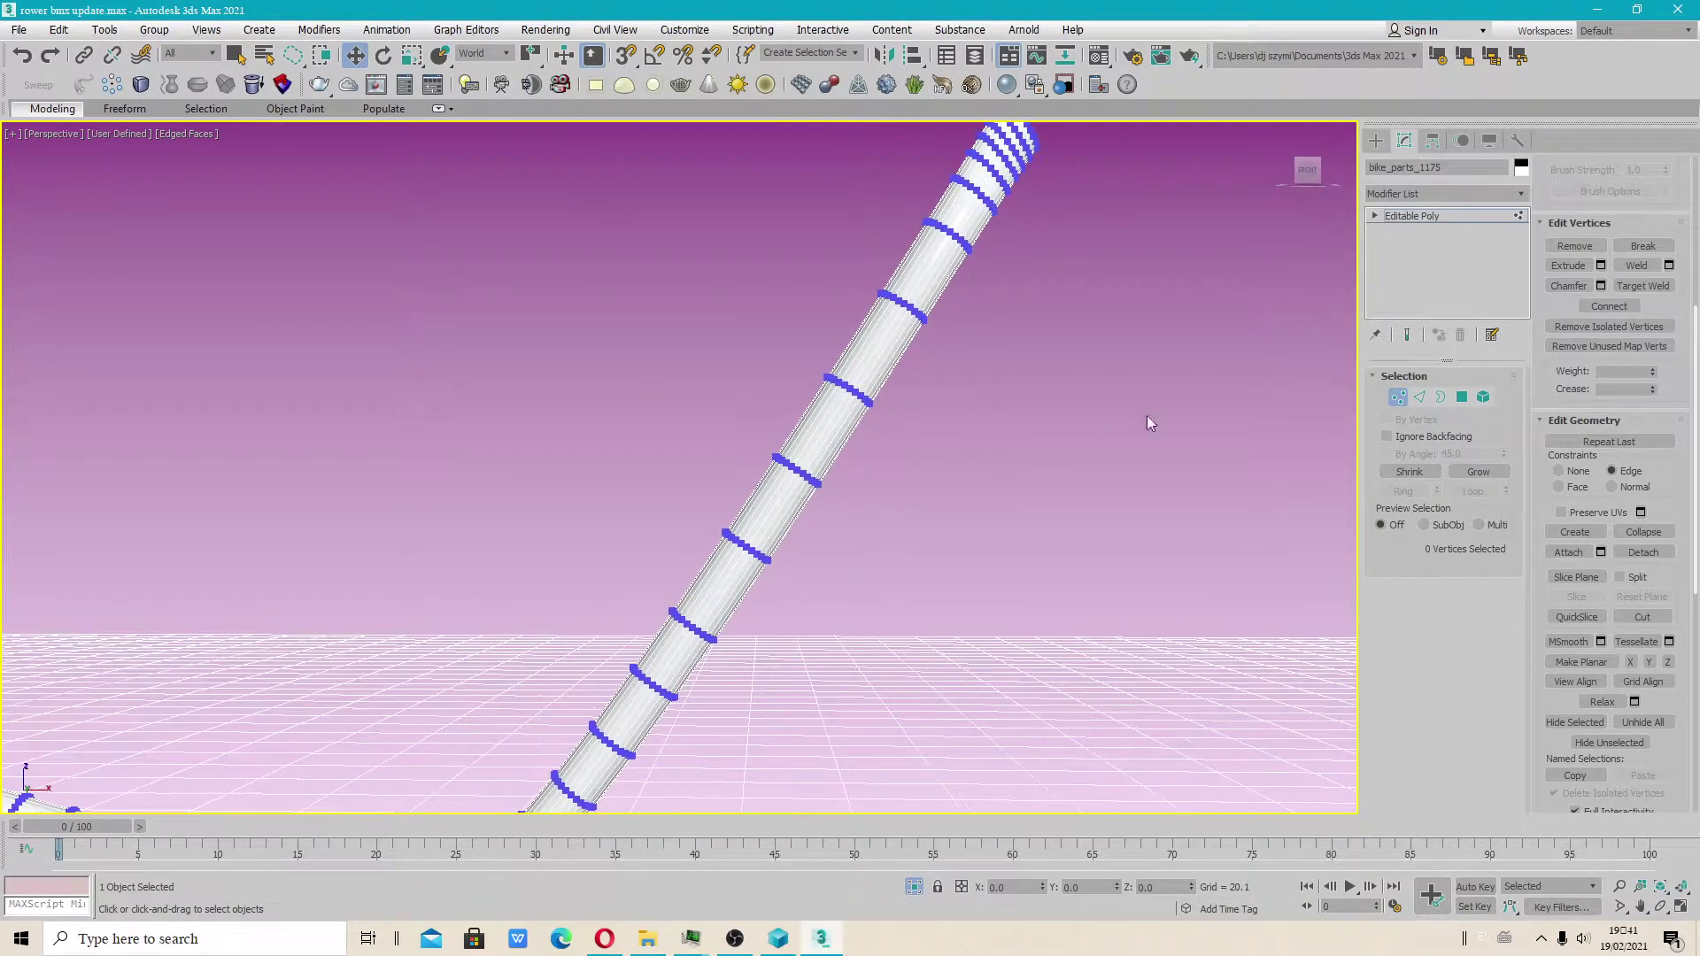
click(1418, 399)
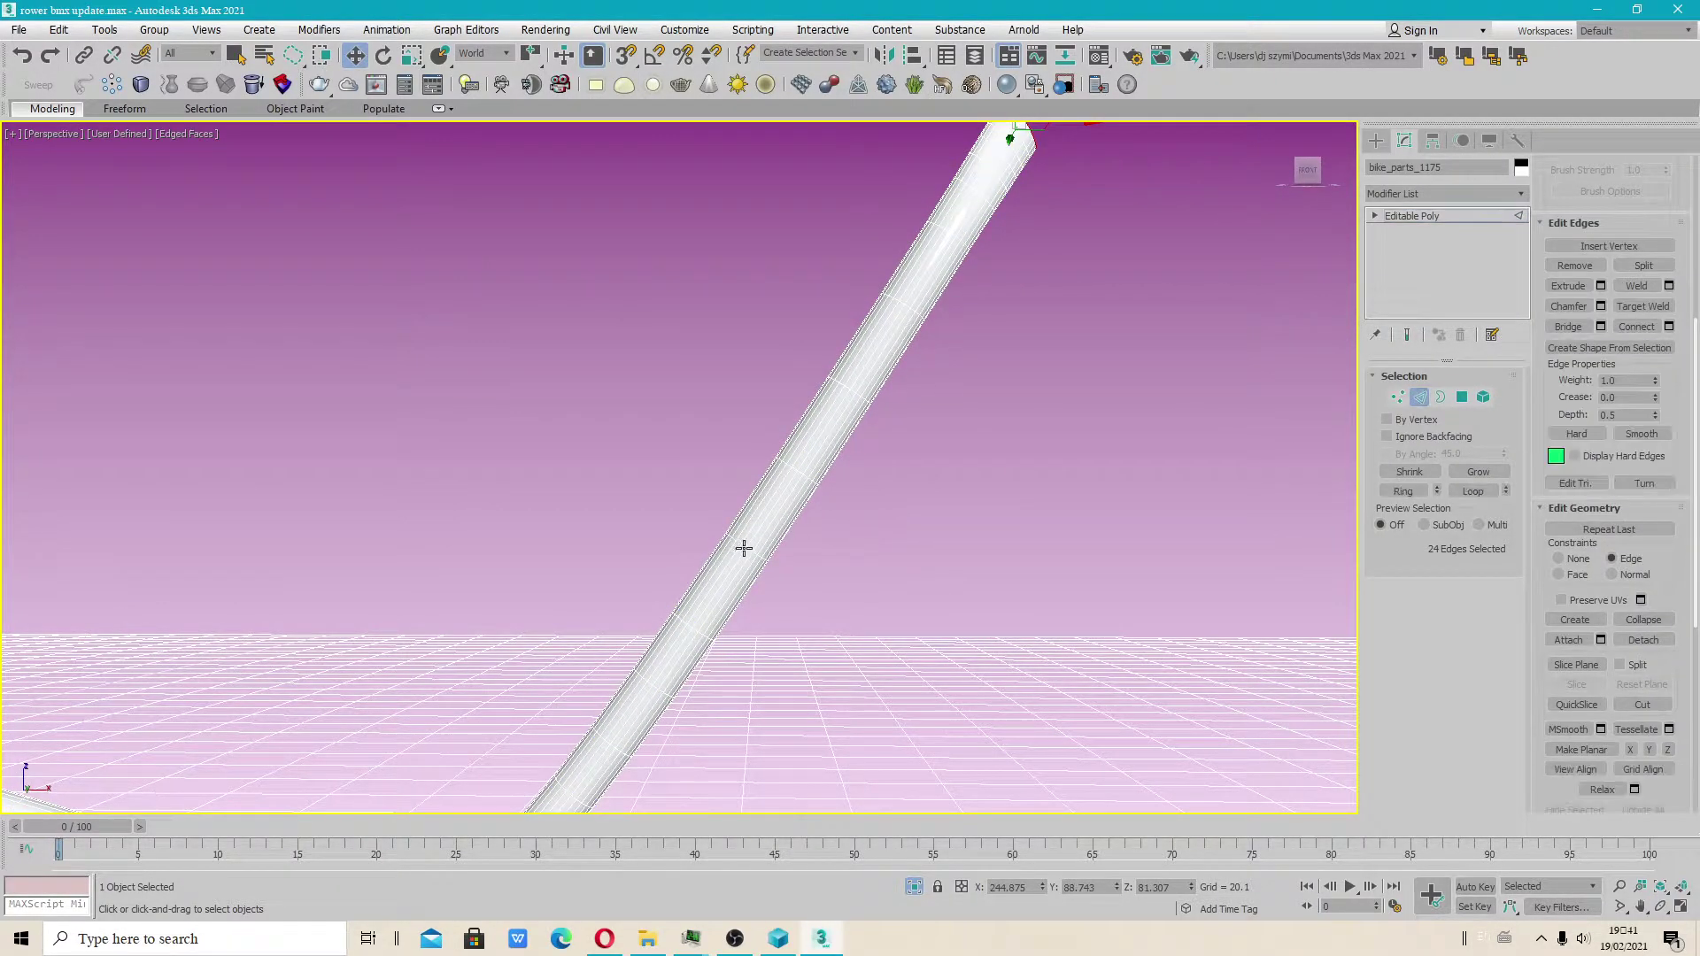
scroll(763, 559, up, 2)
scroll(786, 576, up, 2)
click(814, 635)
double_click(827, 647)
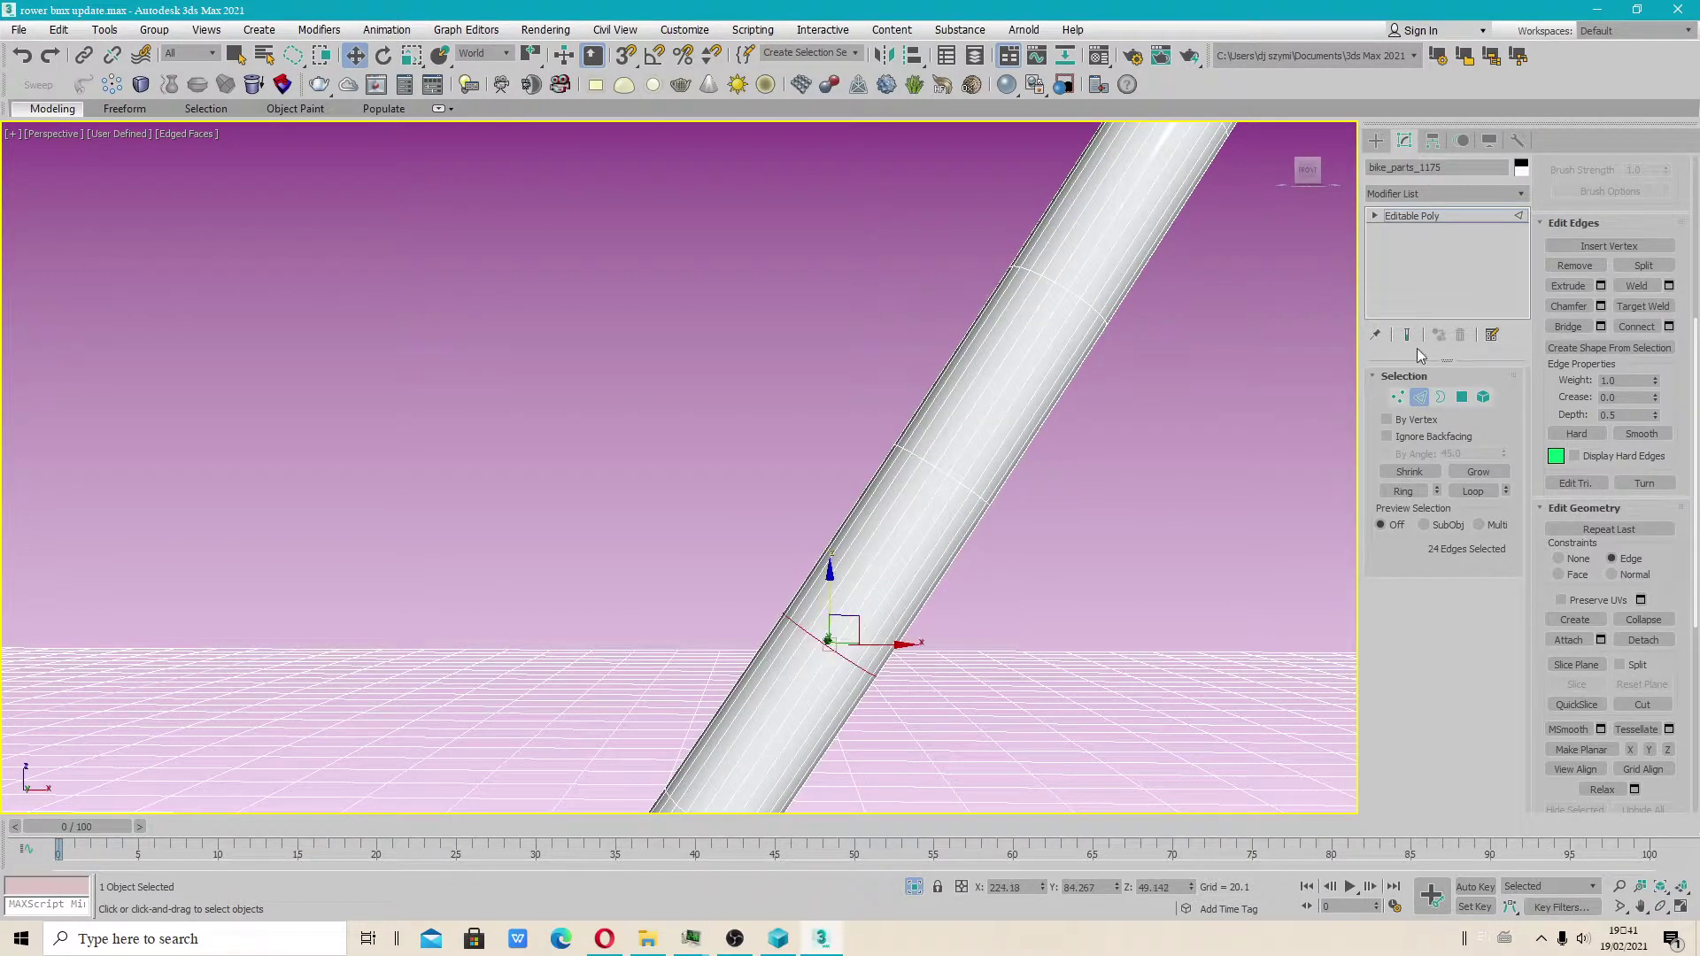
click(1576, 266)
middle_drag(911, 577, 1025, 347)
Step: Select the vertex ring below the removed loop and slide it up along the tube with the Edge constraint
click(1399, 398)
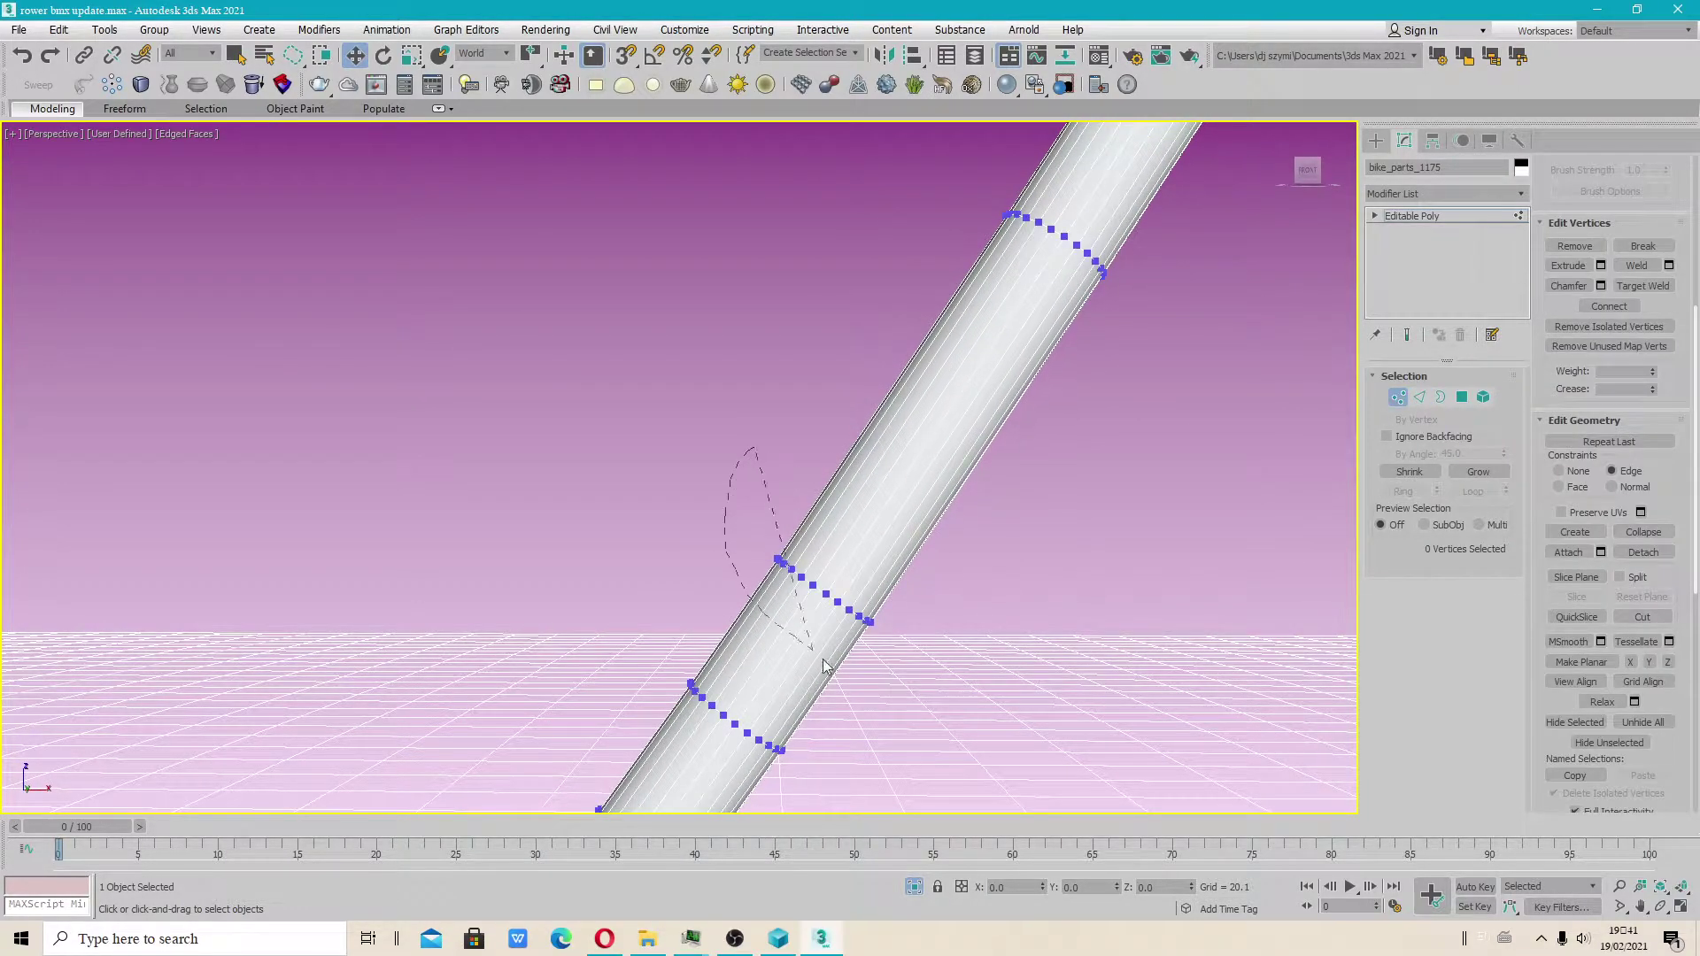
drag(1059, 586, 1062, 591)
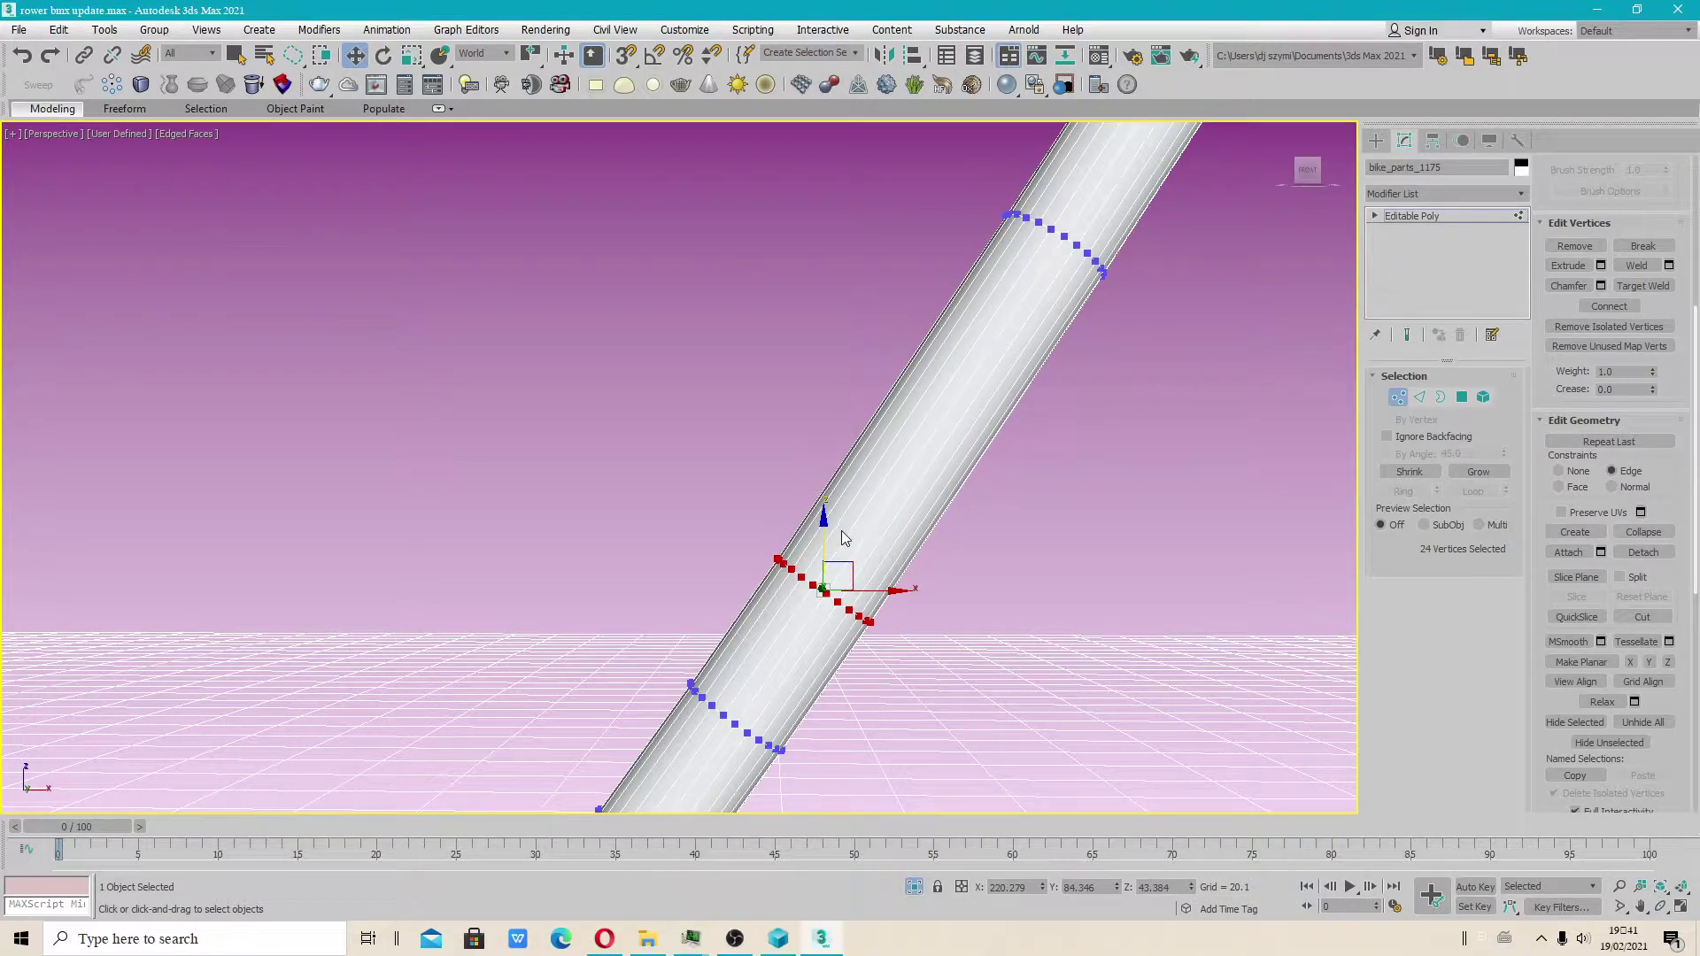
drag(823, 532, 848, 478)
alt+middle_drag(946, 463, 914, 467)
mouse_move(845, 487)
mouse_down()
mouse_move(938, 310)
mouse_move(830, 486)
mouse_up()
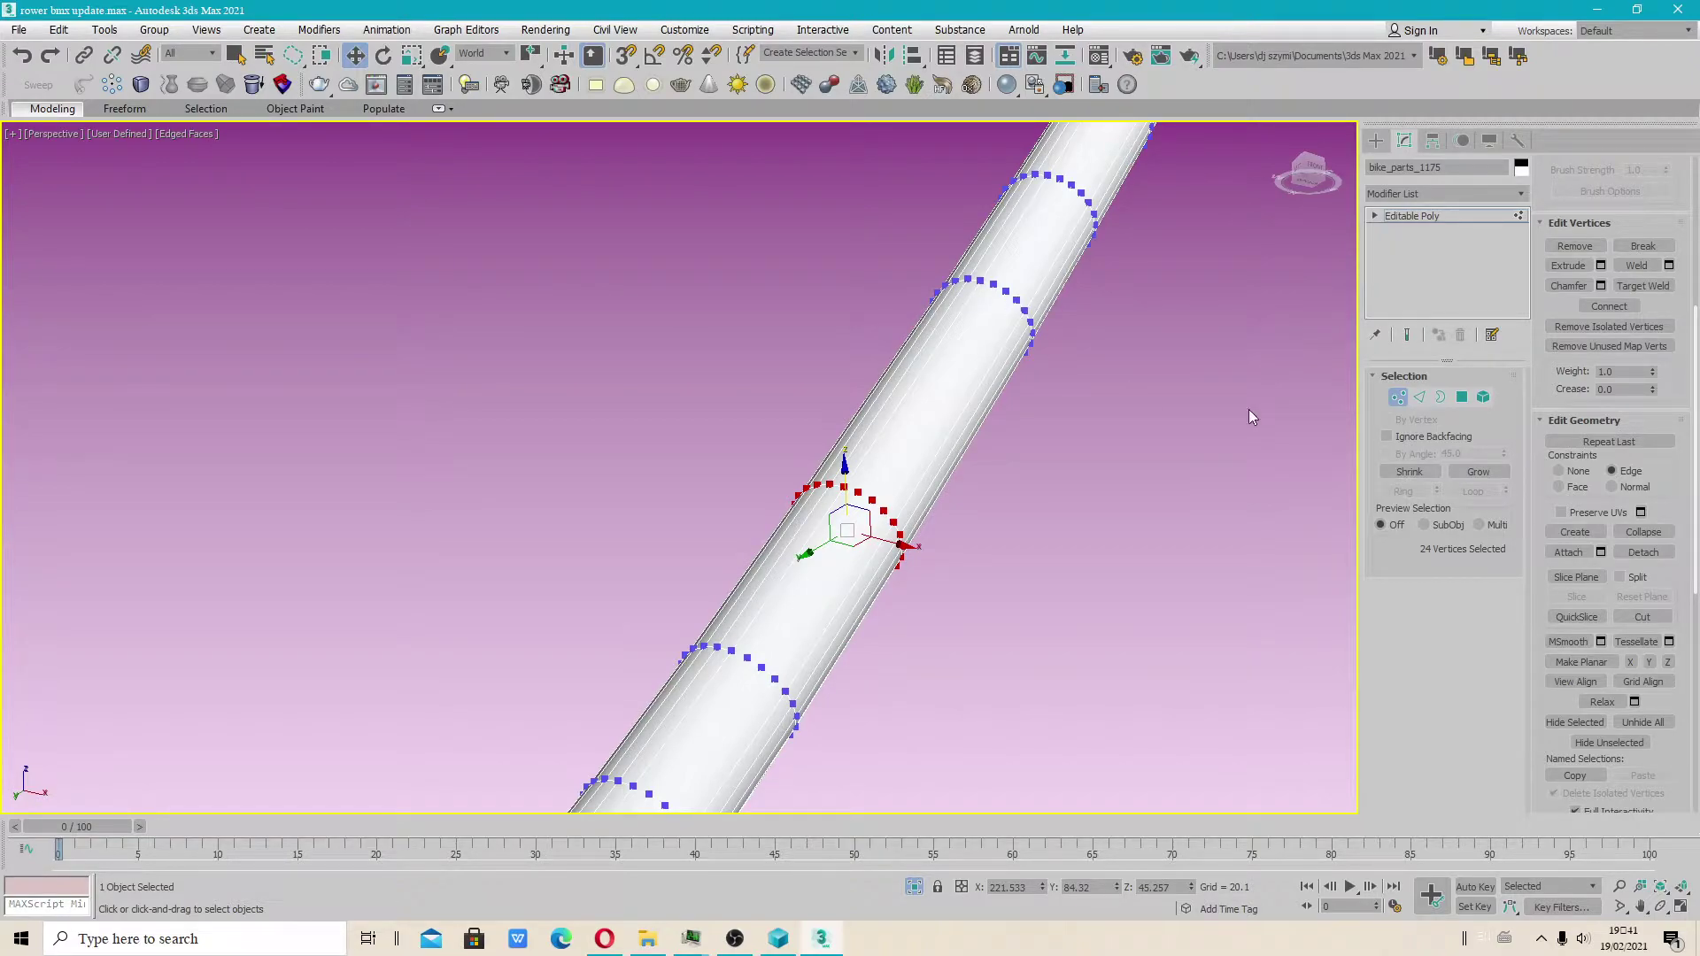
Step: Leave vertex editing on the tube and end its isolation
click(1398, 396)
right_click(993, 312)
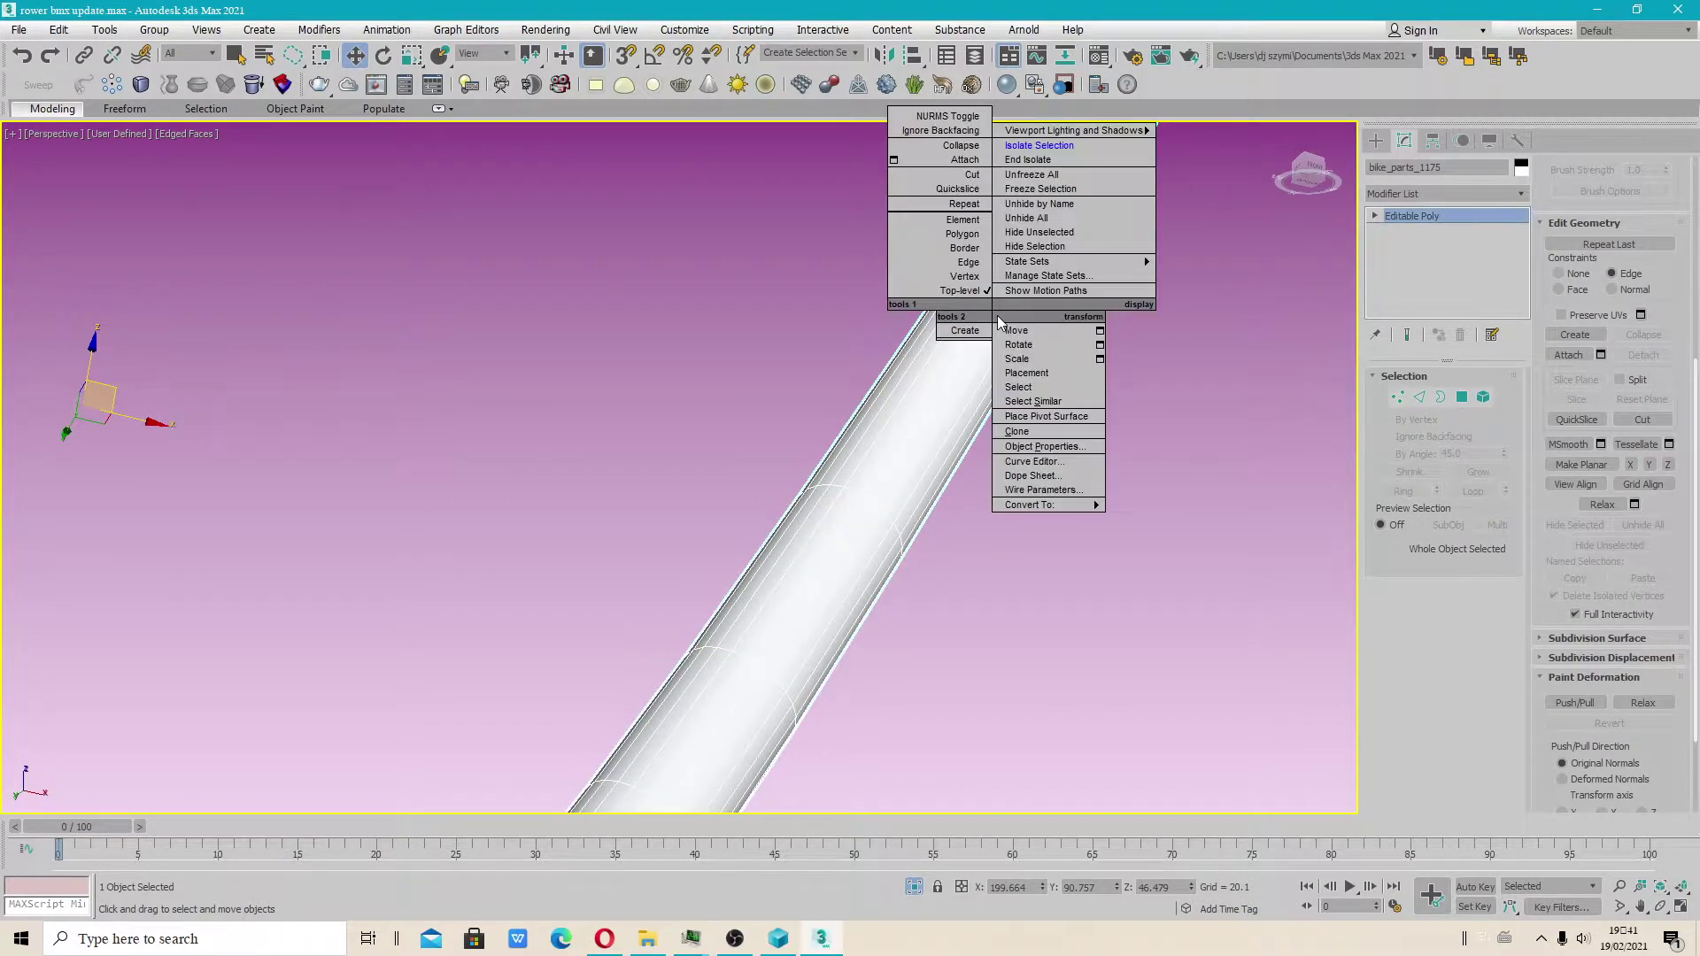
click(1053, 161)
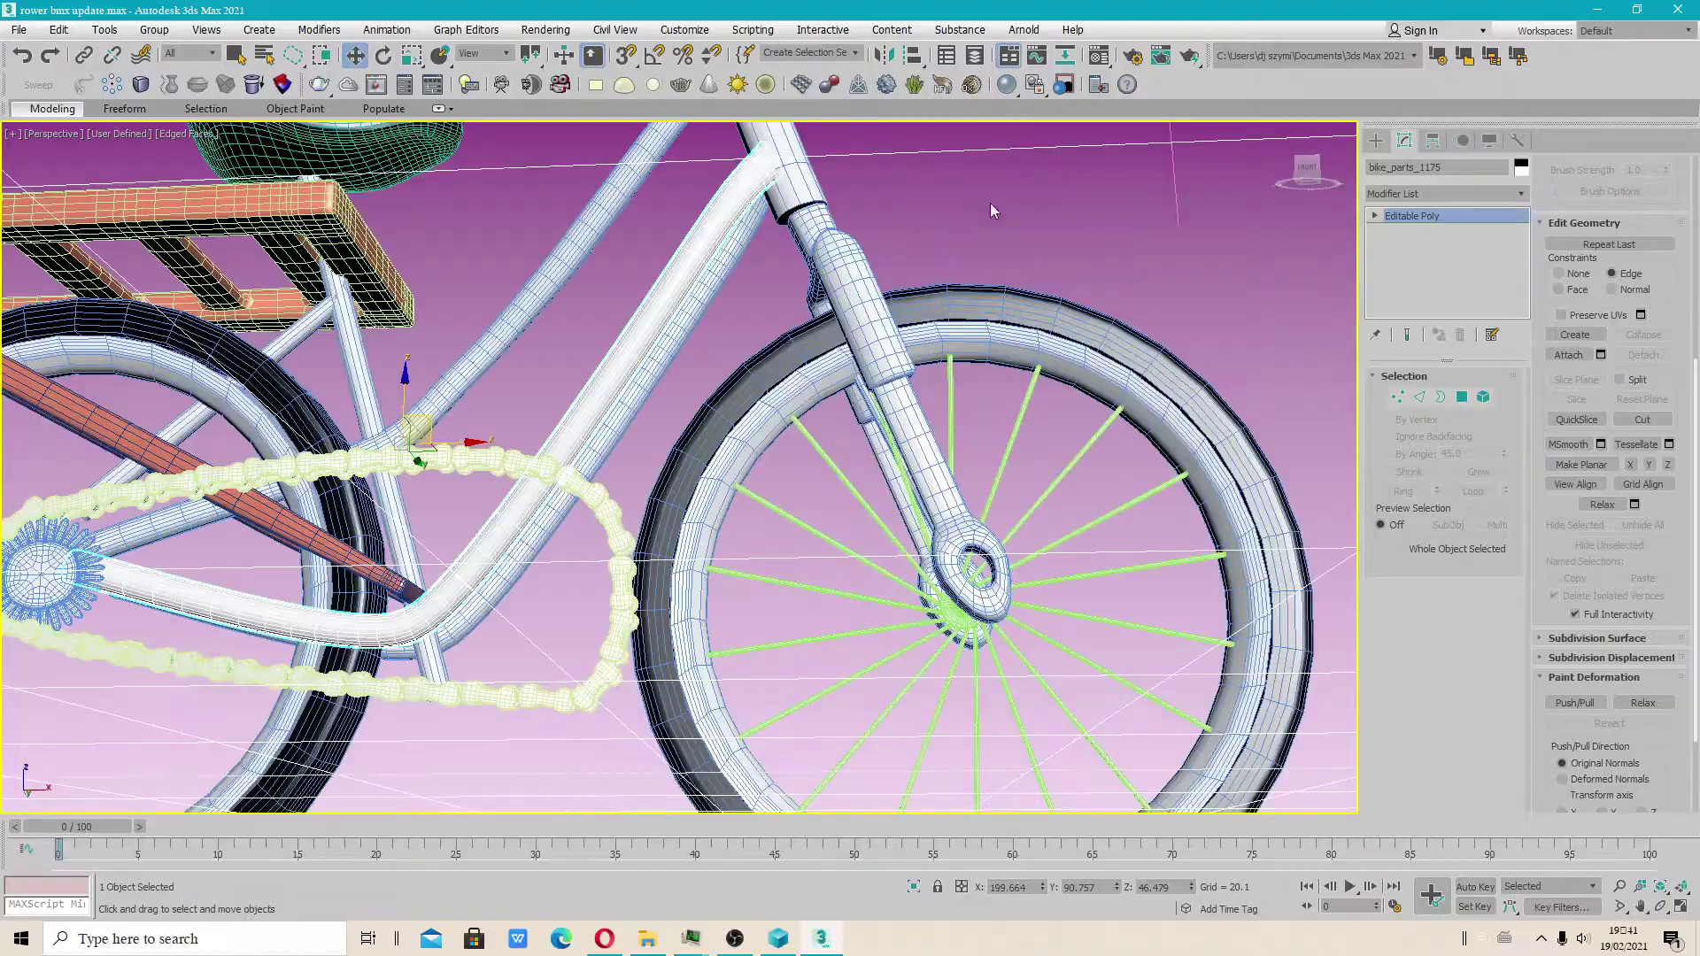
Step: Select the upper part of the front fork above the wheel and isolate it
click(852, 265)
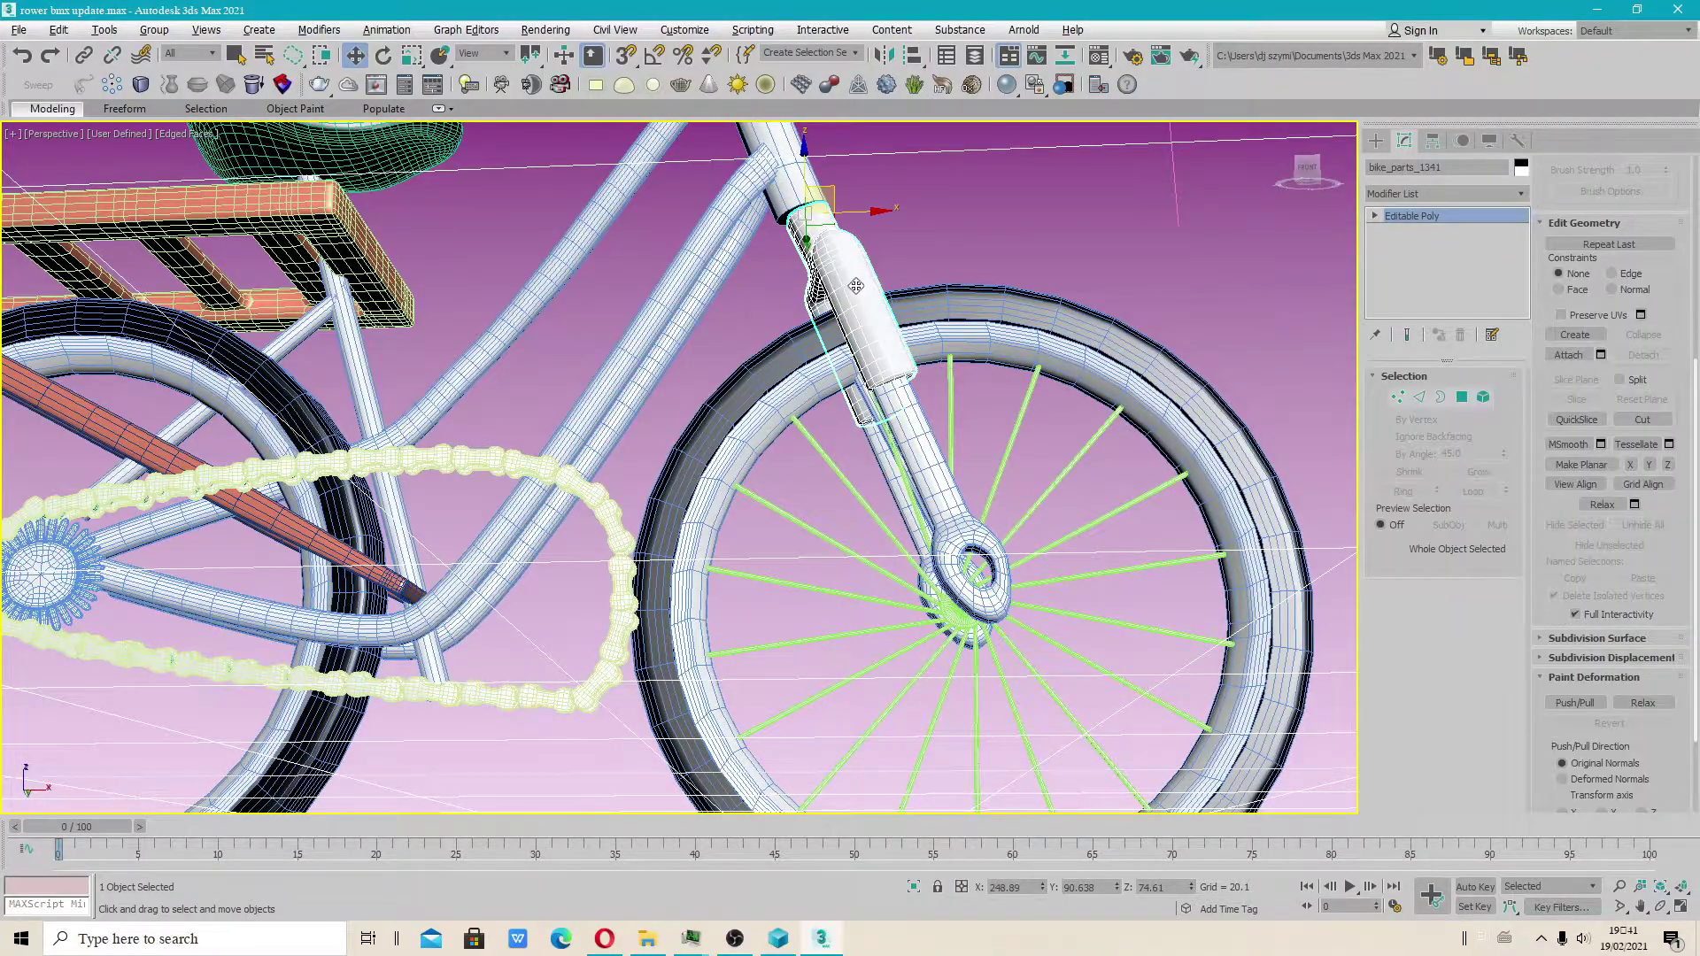
alt+middle_drag(865, 294, 783, 319)
scroll(782, 318, up, 8)
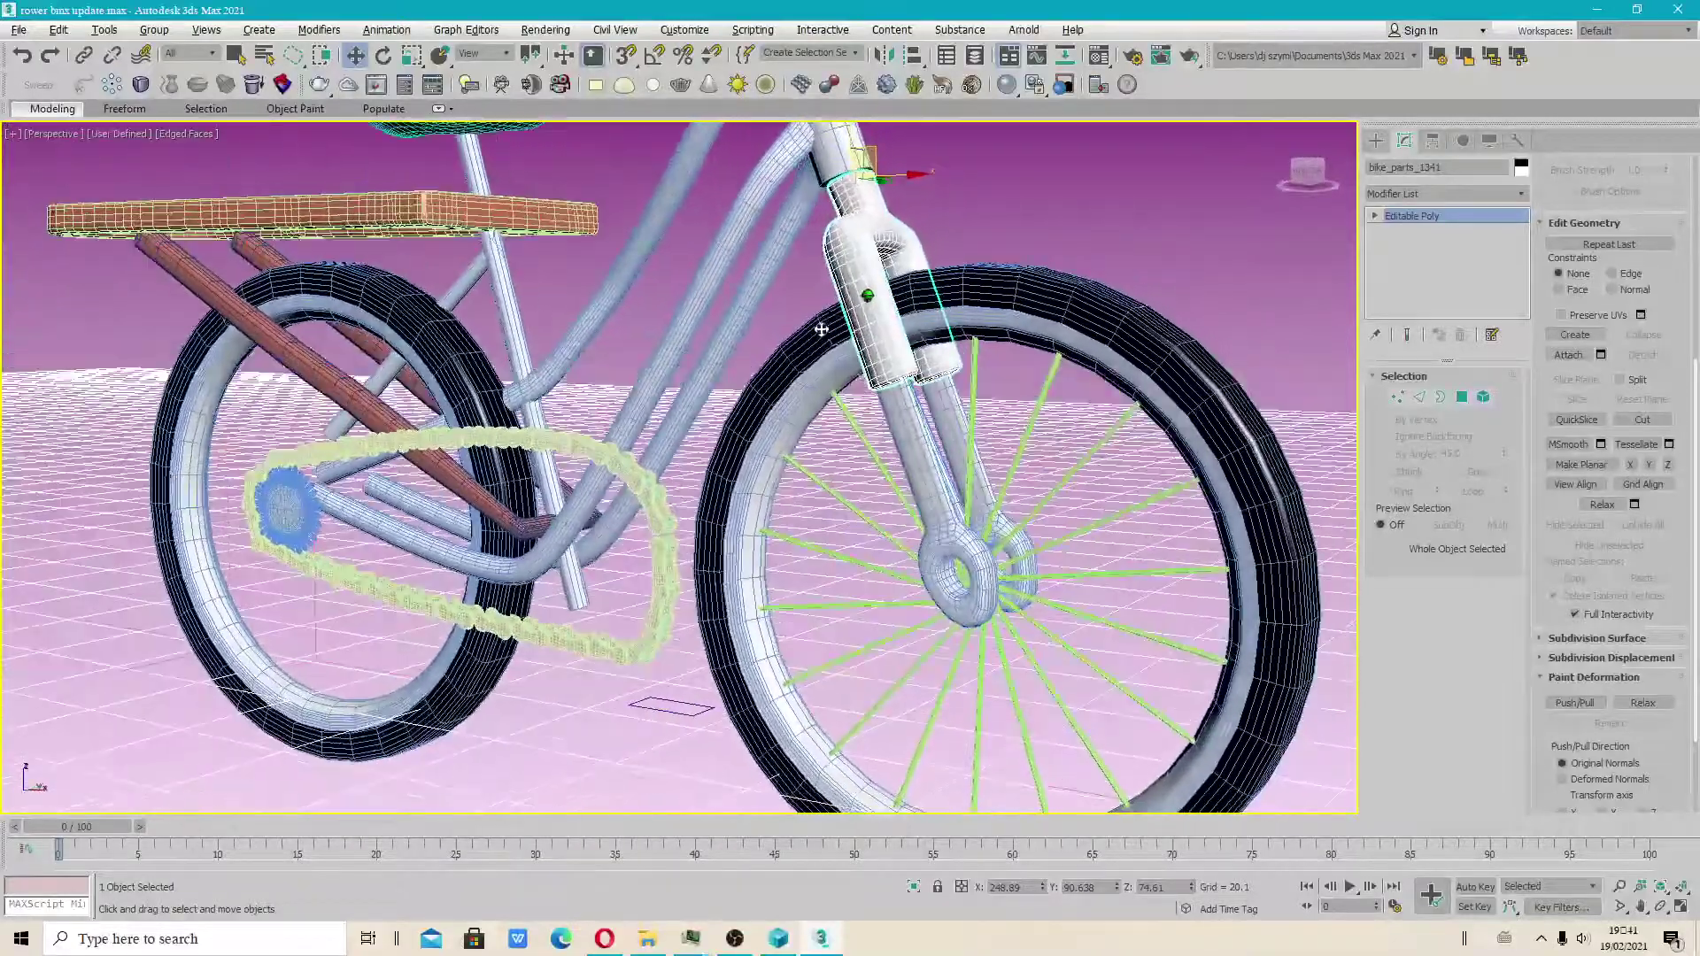
scroll(754, 416, up, 1)
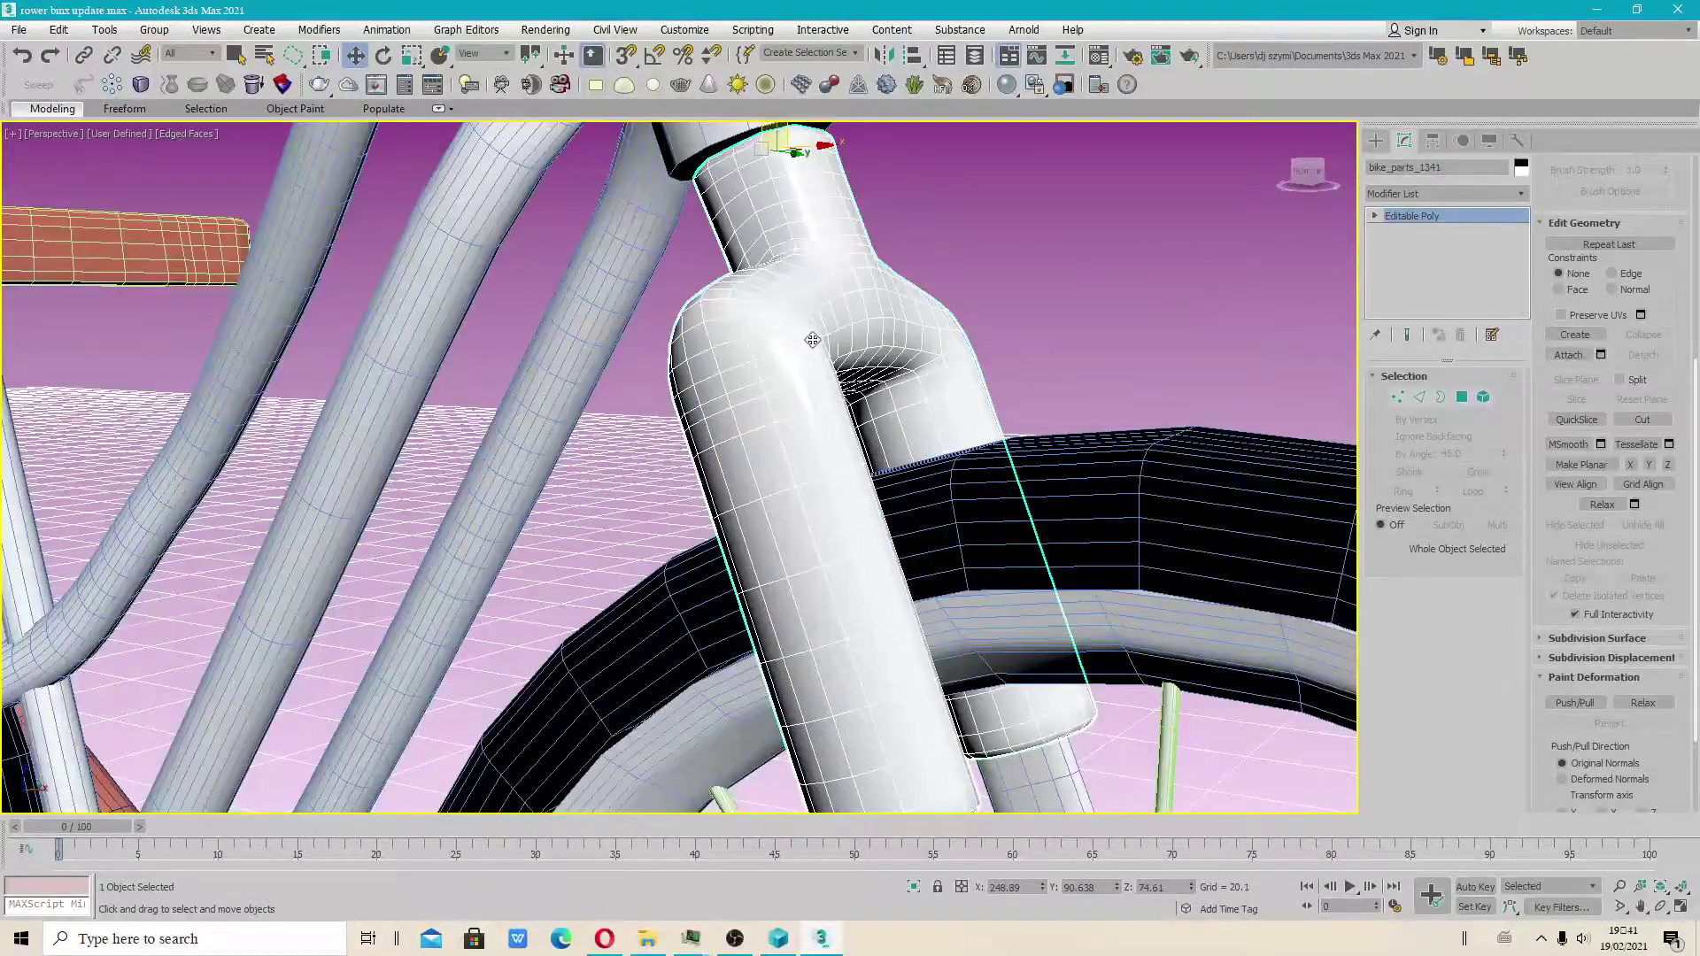
right_click(848, 288)
click(905, 120)
scroll(724, 337, up, 3)
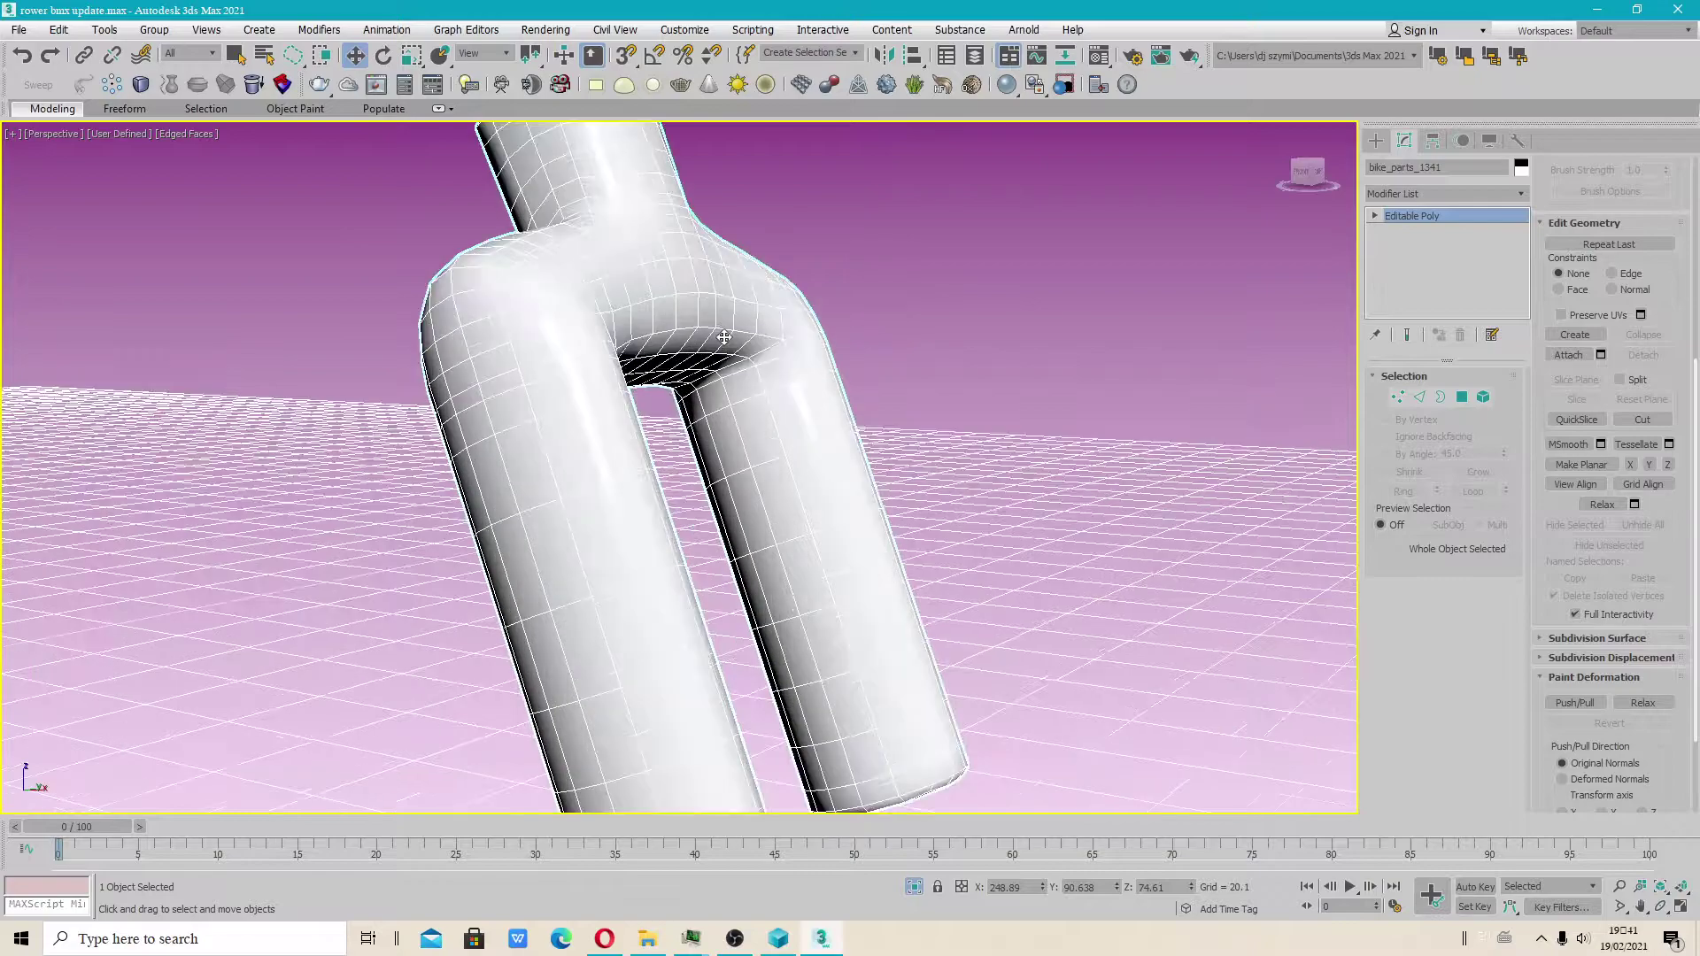
Step: Select the edge loop running across the fork crown and convert it to a vertex selection
click(1419, 397)
double_click(630, 266)
right_click(632, 273)
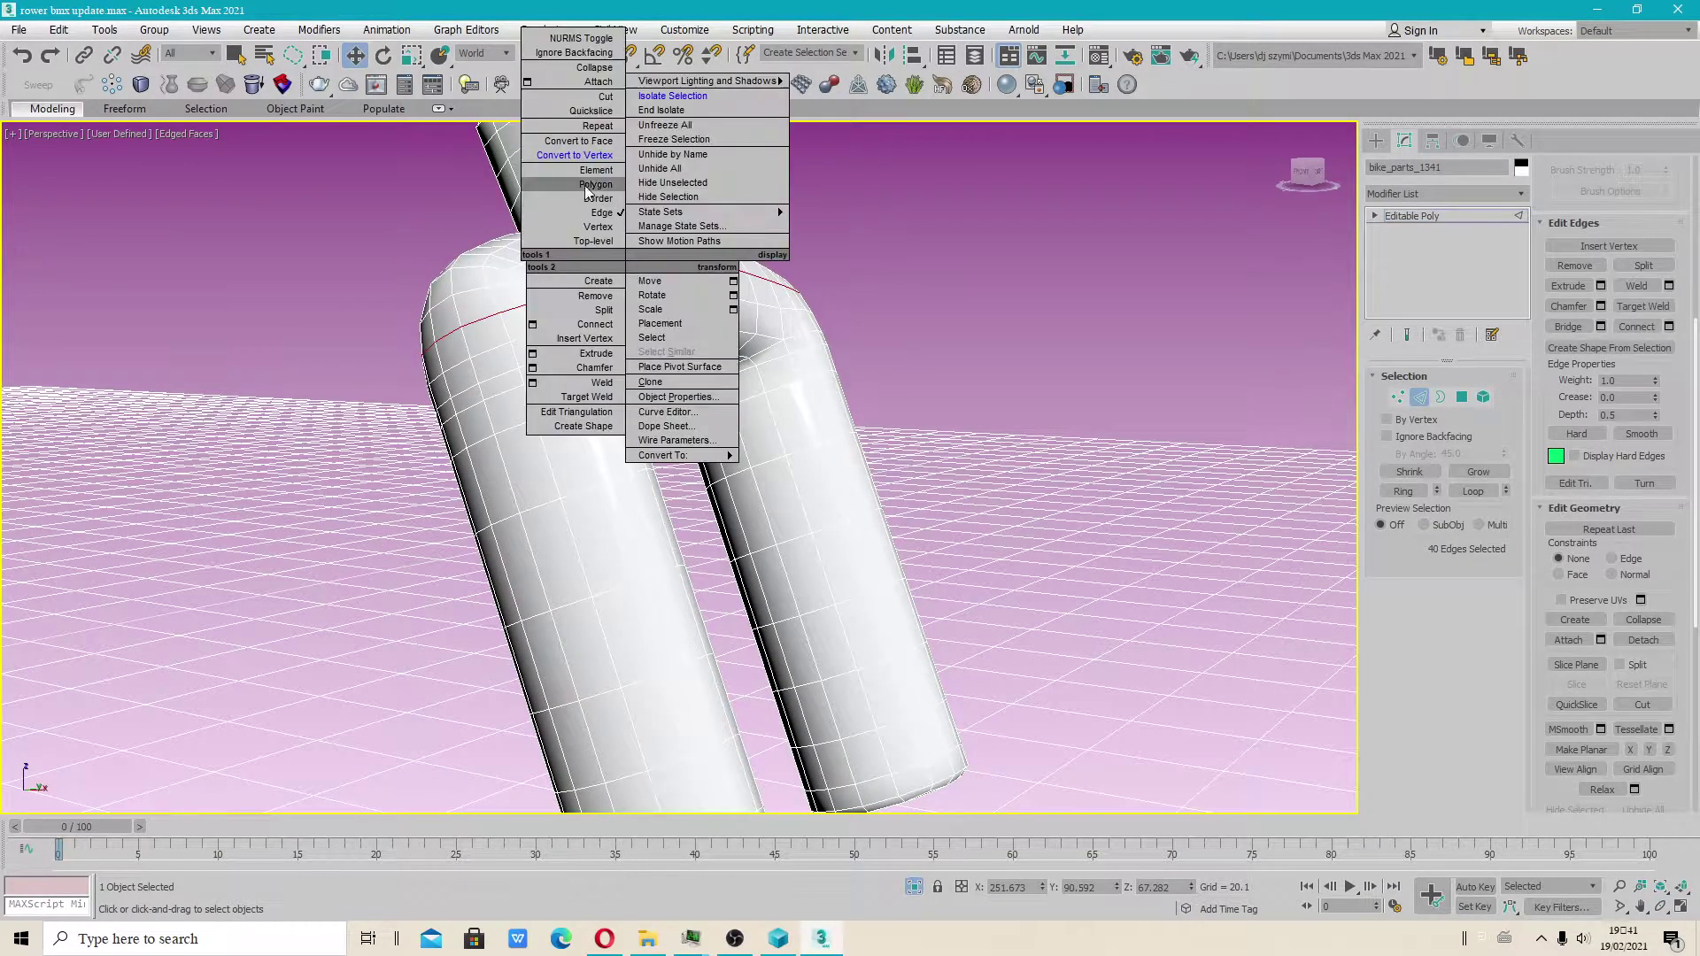
click(597, 160)
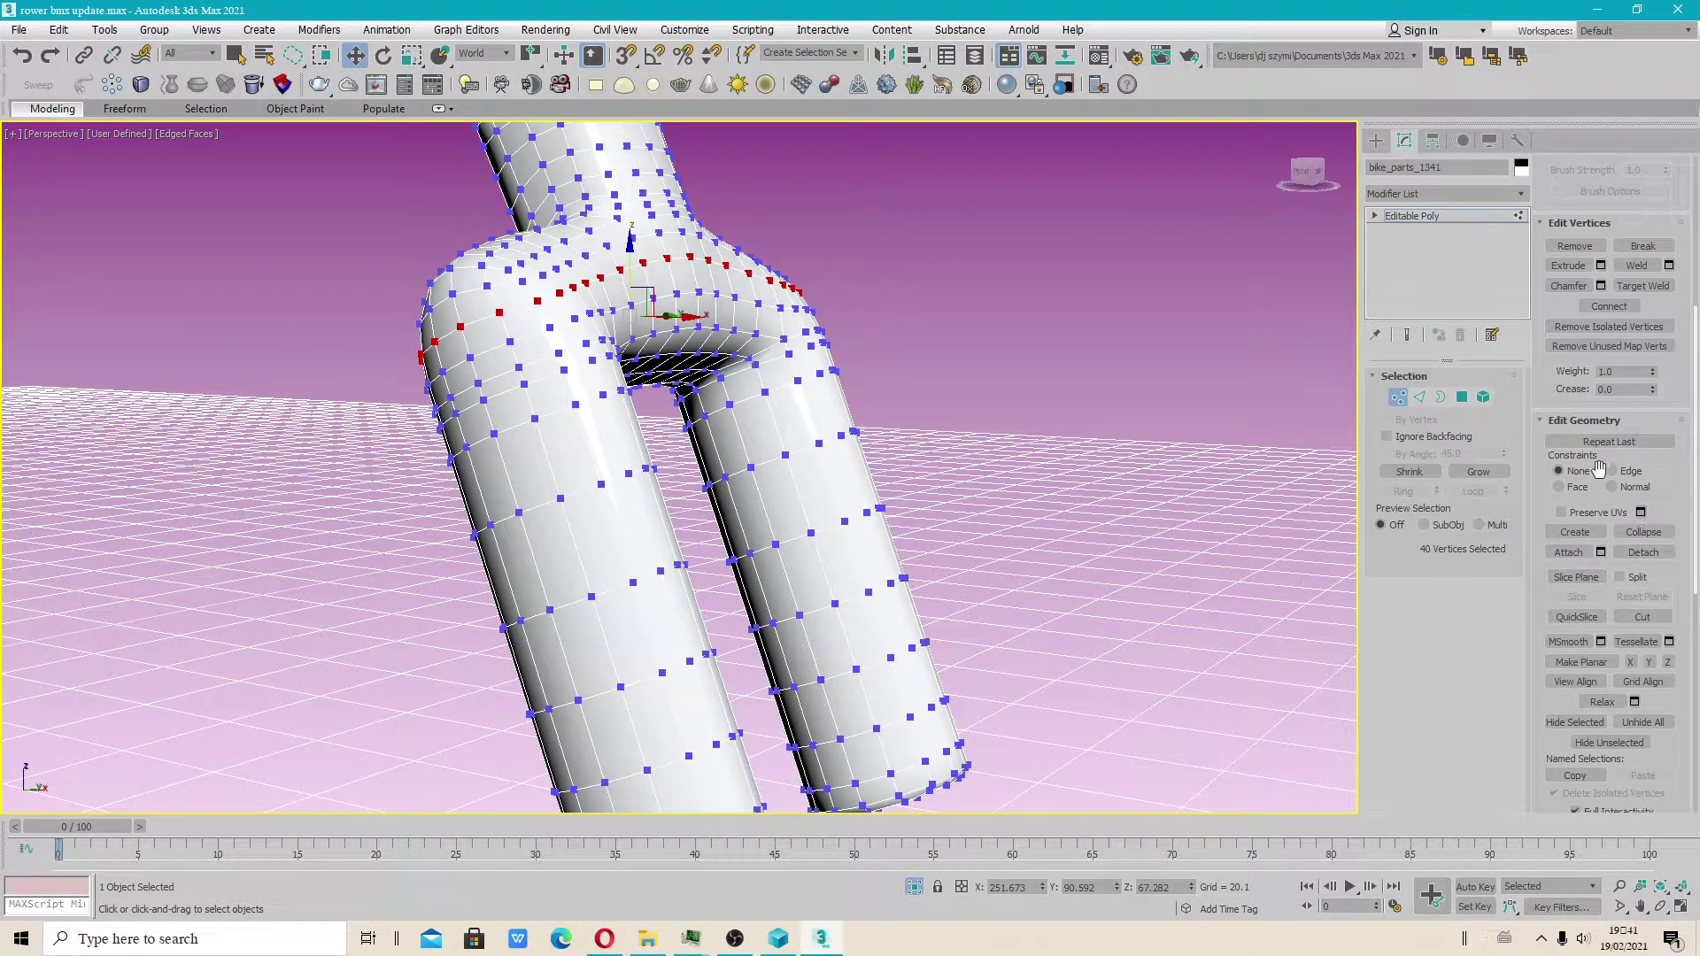
Step: Slide the vertex loop across the fork crown upward with the Edge constraint and select a six-vertex stretch of that loop
drag(625, 259, 659, 263)
alt+middle_drag(541, 368, 588, 317)
click(579, 293)
shift+click(466, 335)
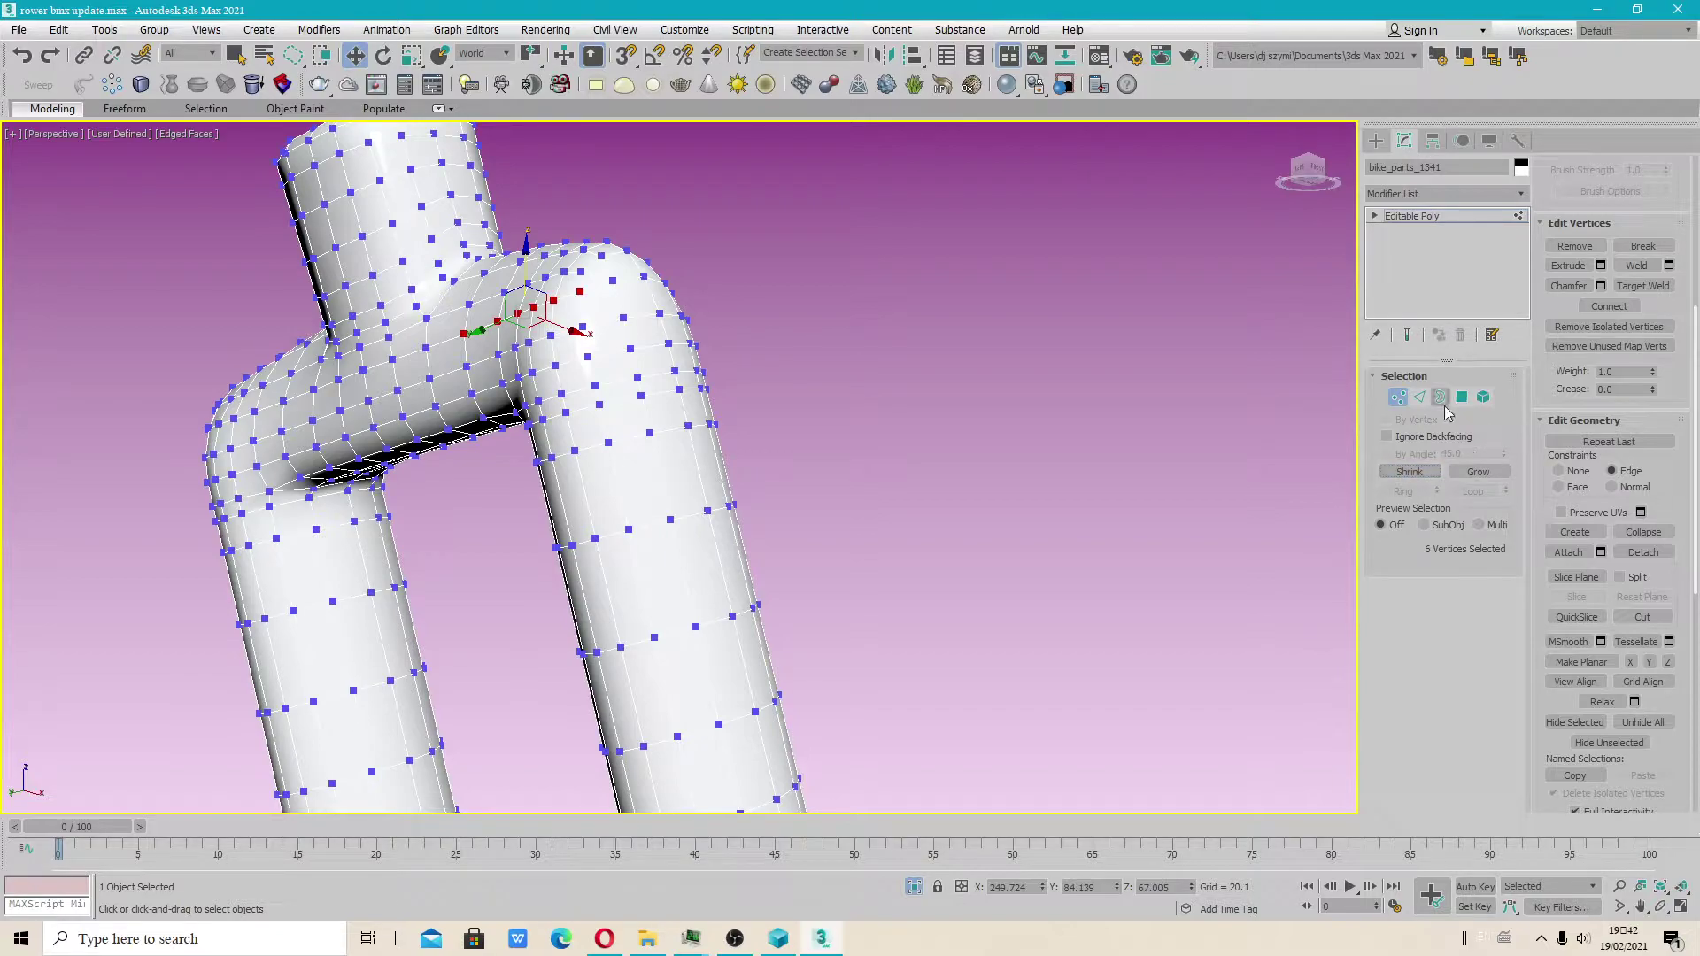
Step: Convert the fork crown's complete edge loop to a vertex selection and slide it slightly farther up with the Edge constraint
click(1419, 397)
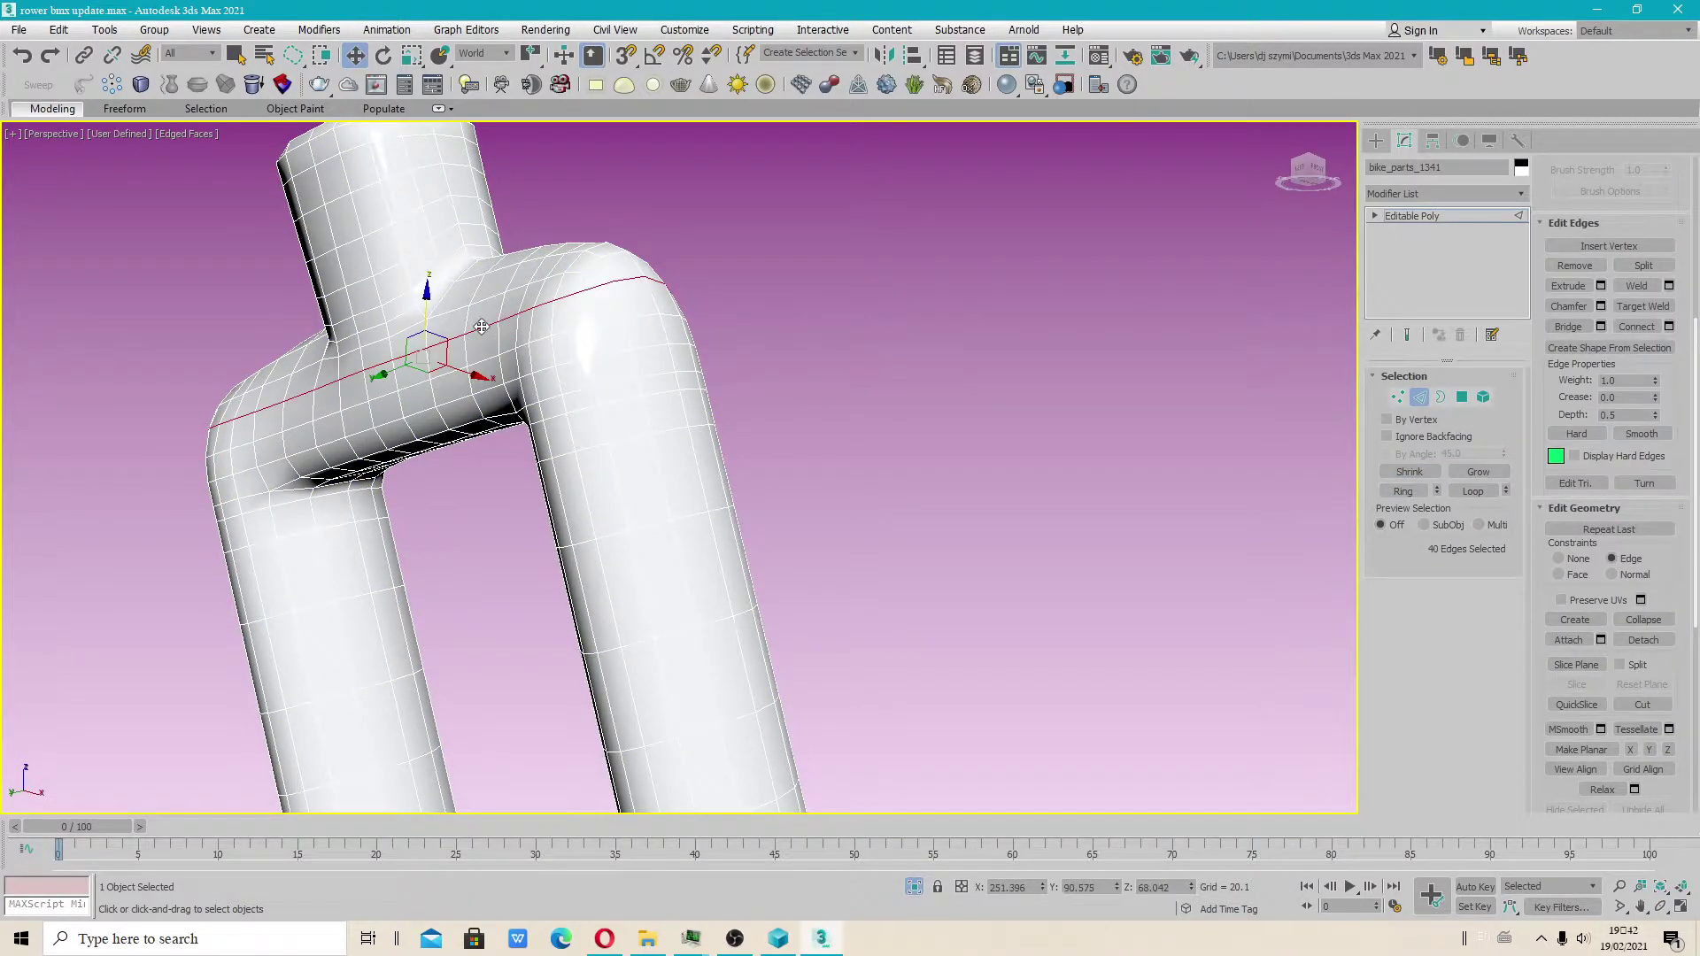
right_click(510, 318)
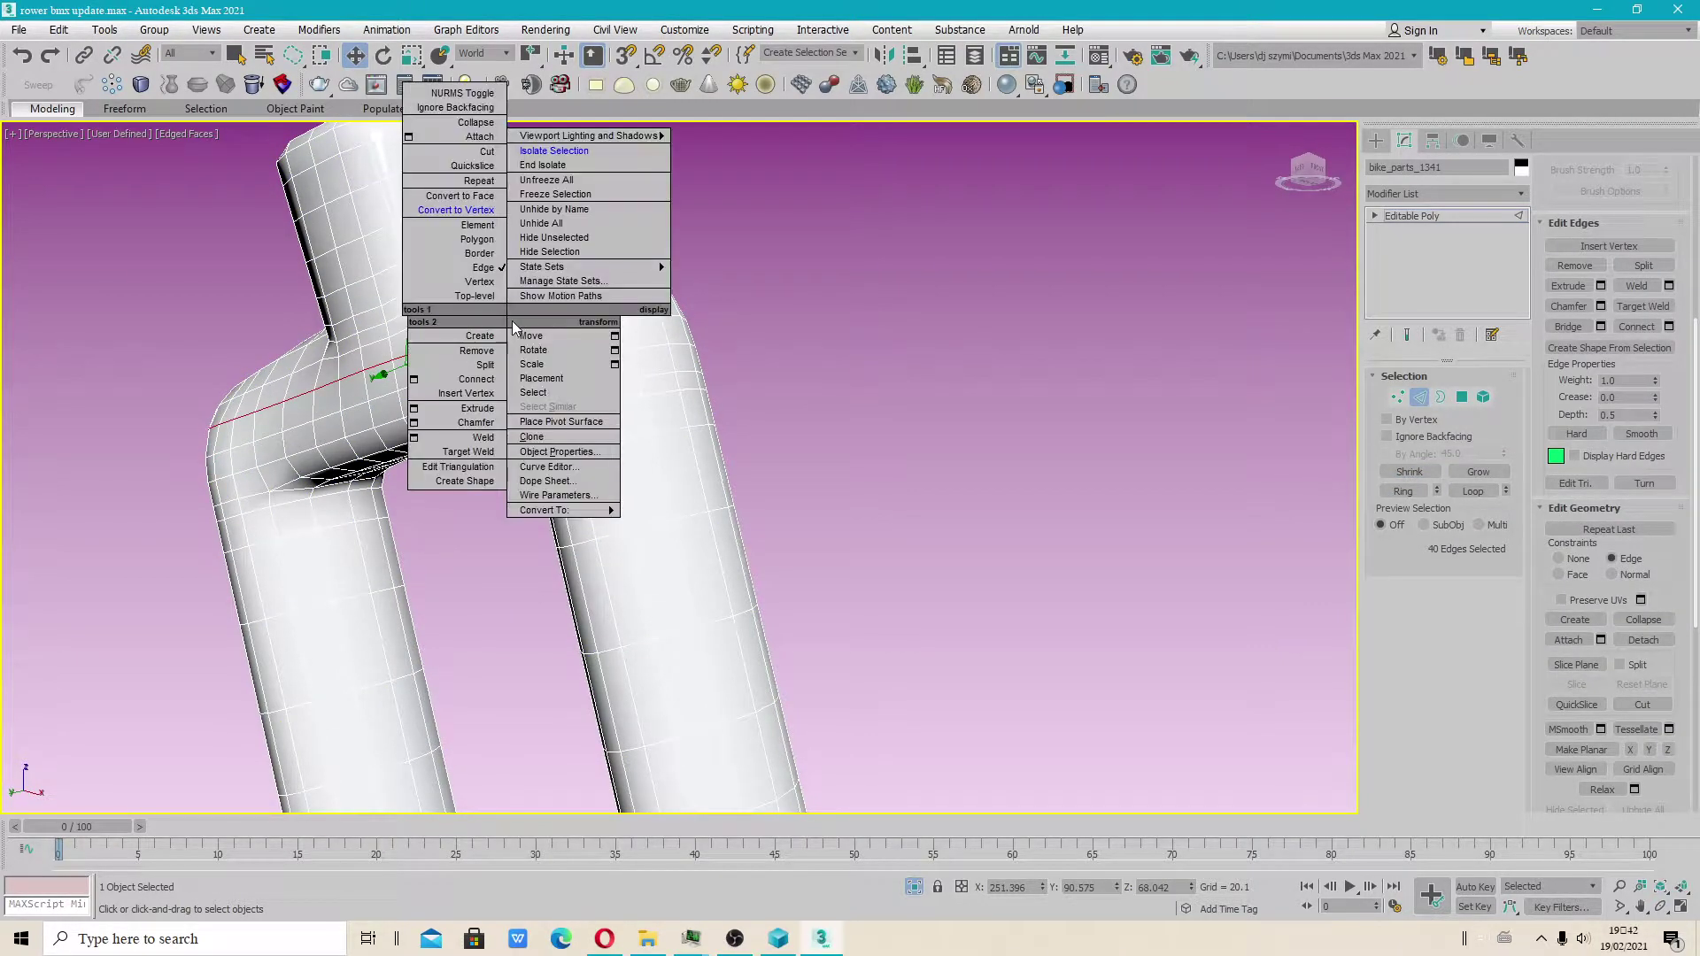
click(467, 212)
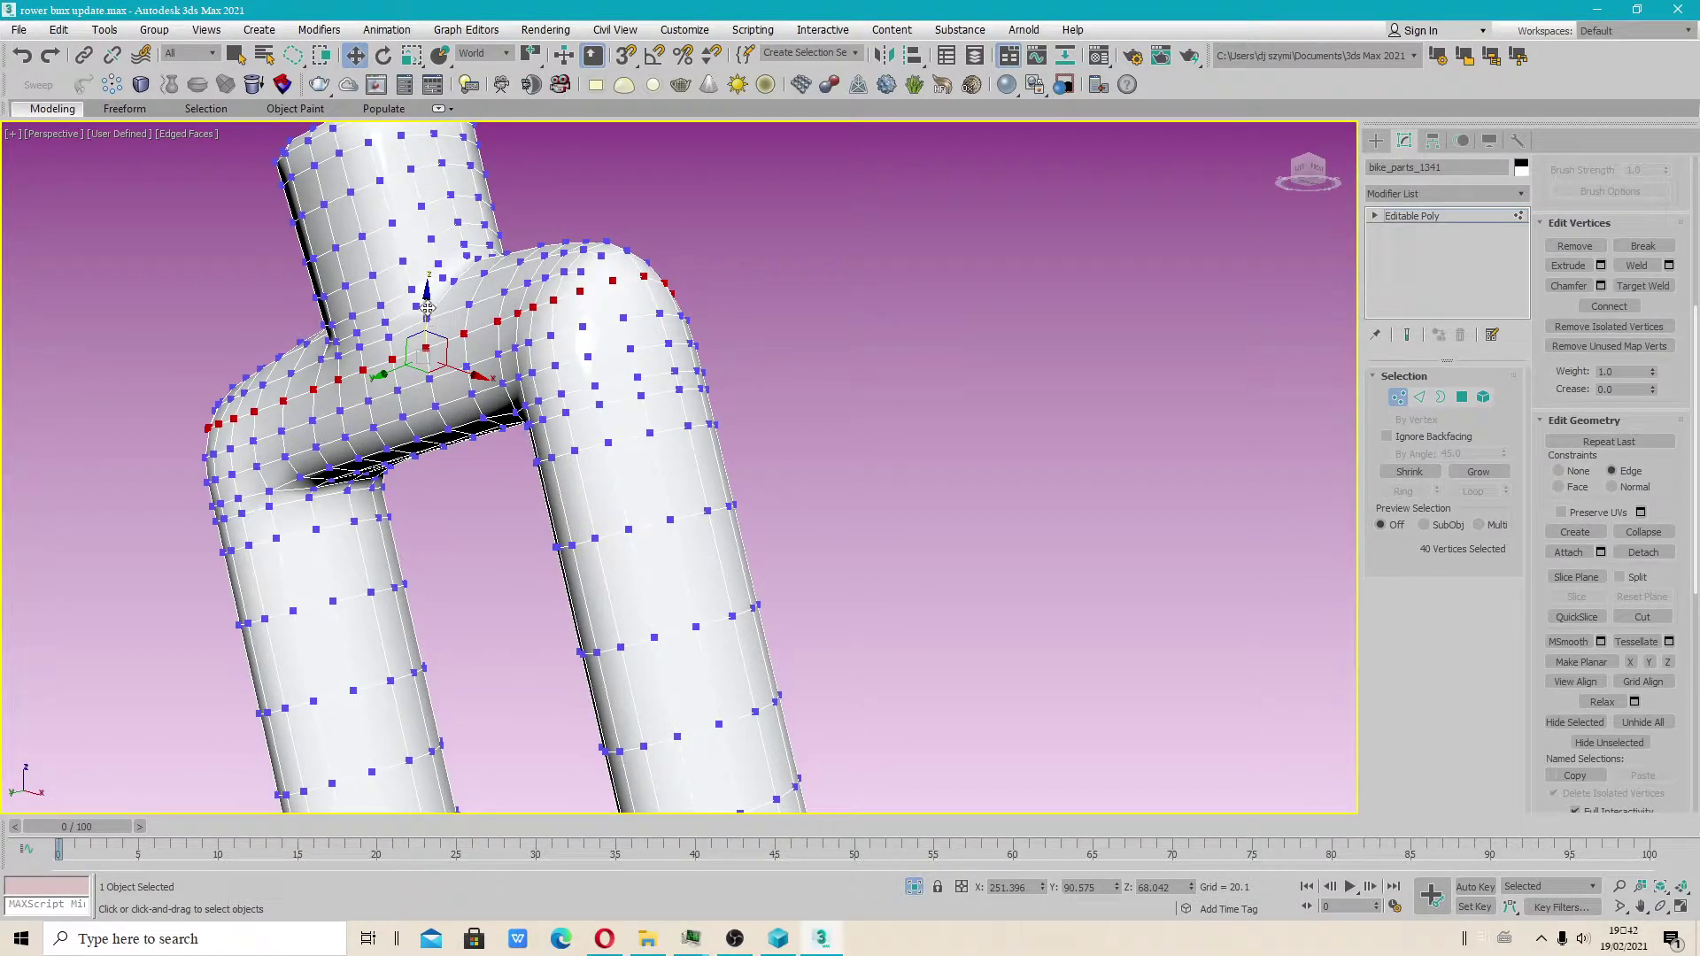
drag(427, 307, 426, 295)
scroll(575, 391, down, 3)
alt+middle_drag(689, 424, 638, 408)
scroll(637, 408, up, 5)
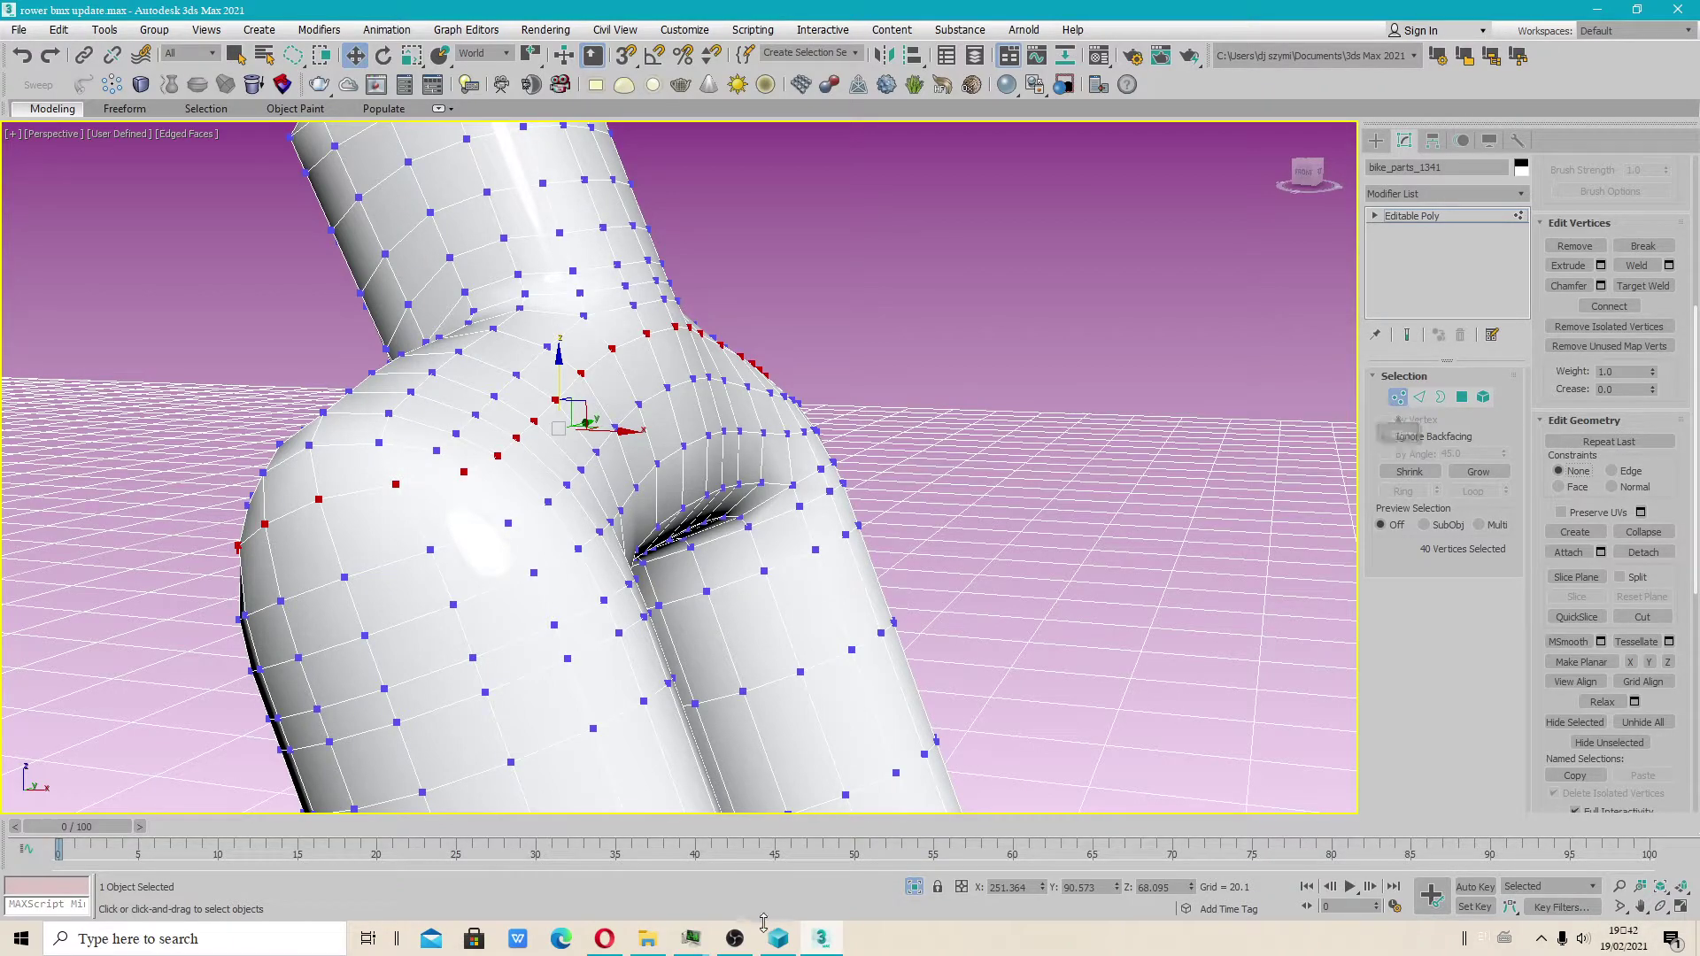
click(735, 937)
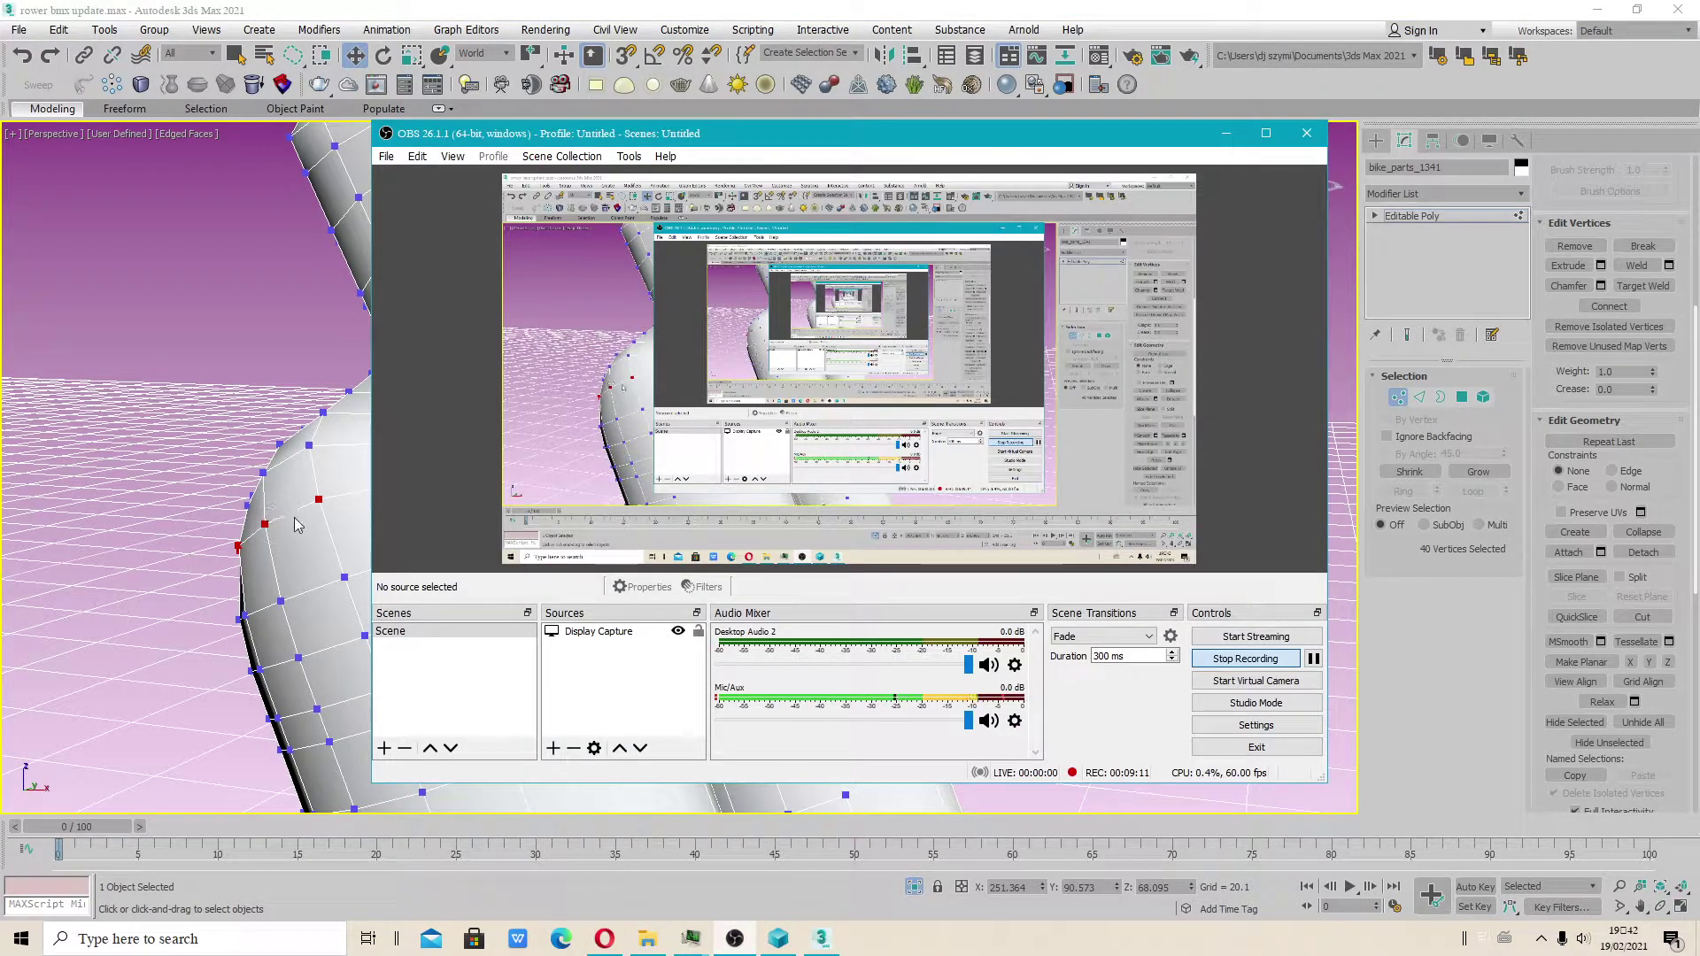
drag(1231, 132, 1432, 140)
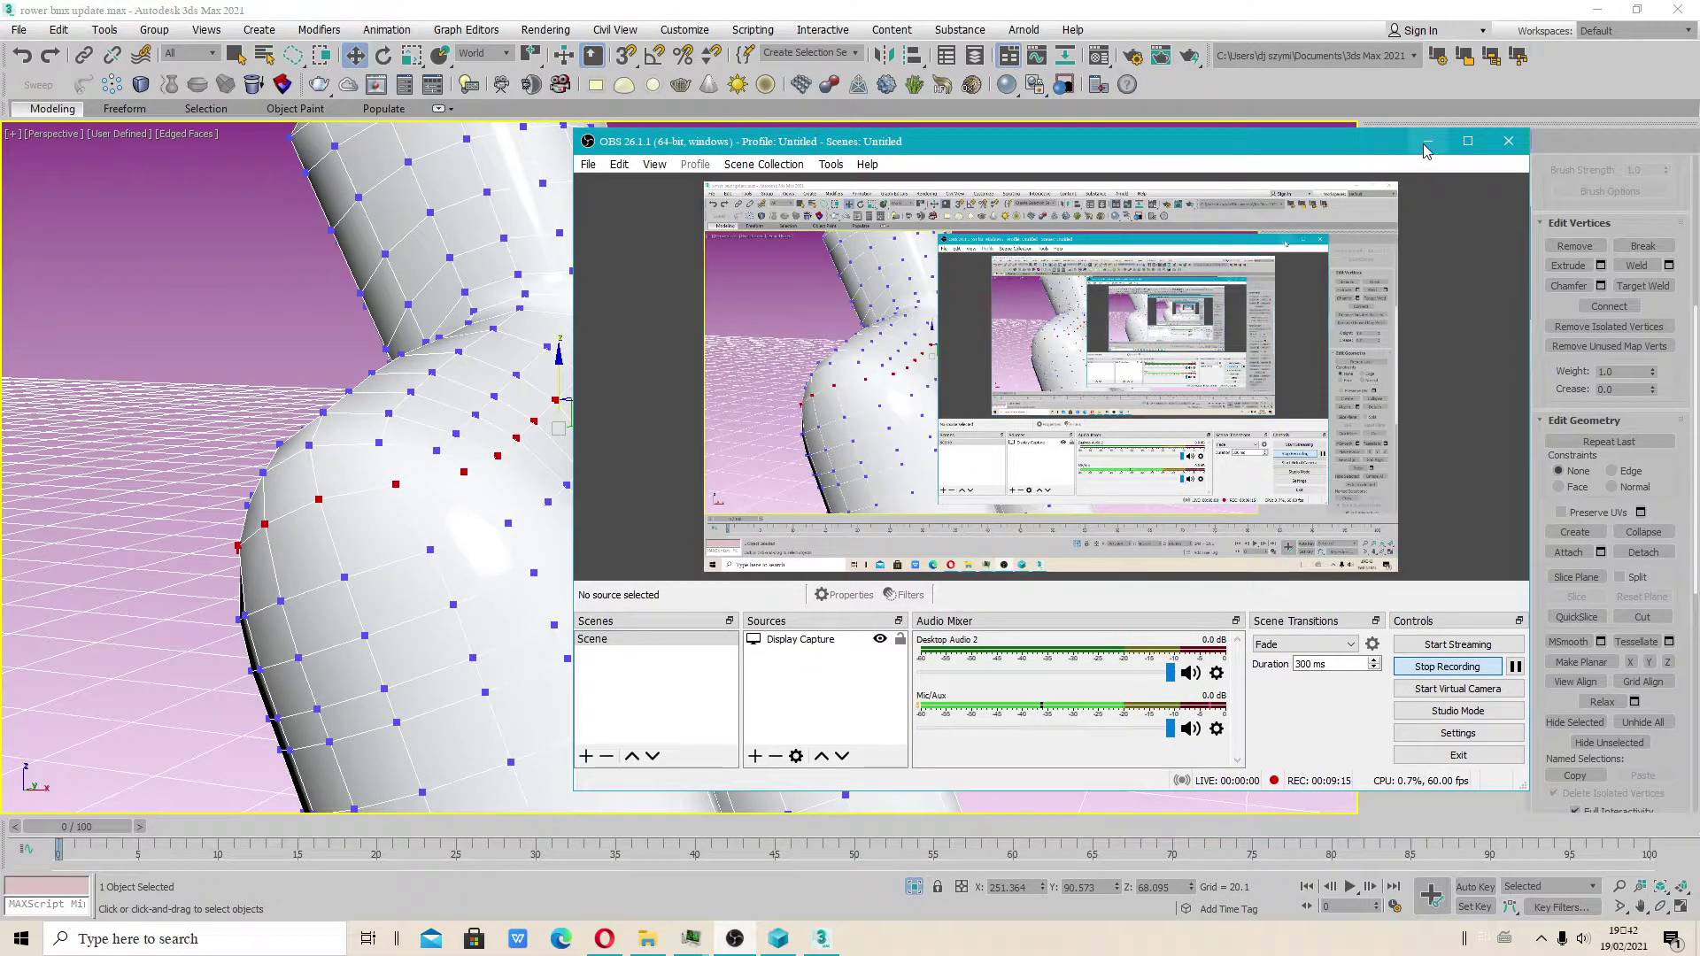
scroll(519, 509, down, 3)
drag(1371, 144, 1179, 647)
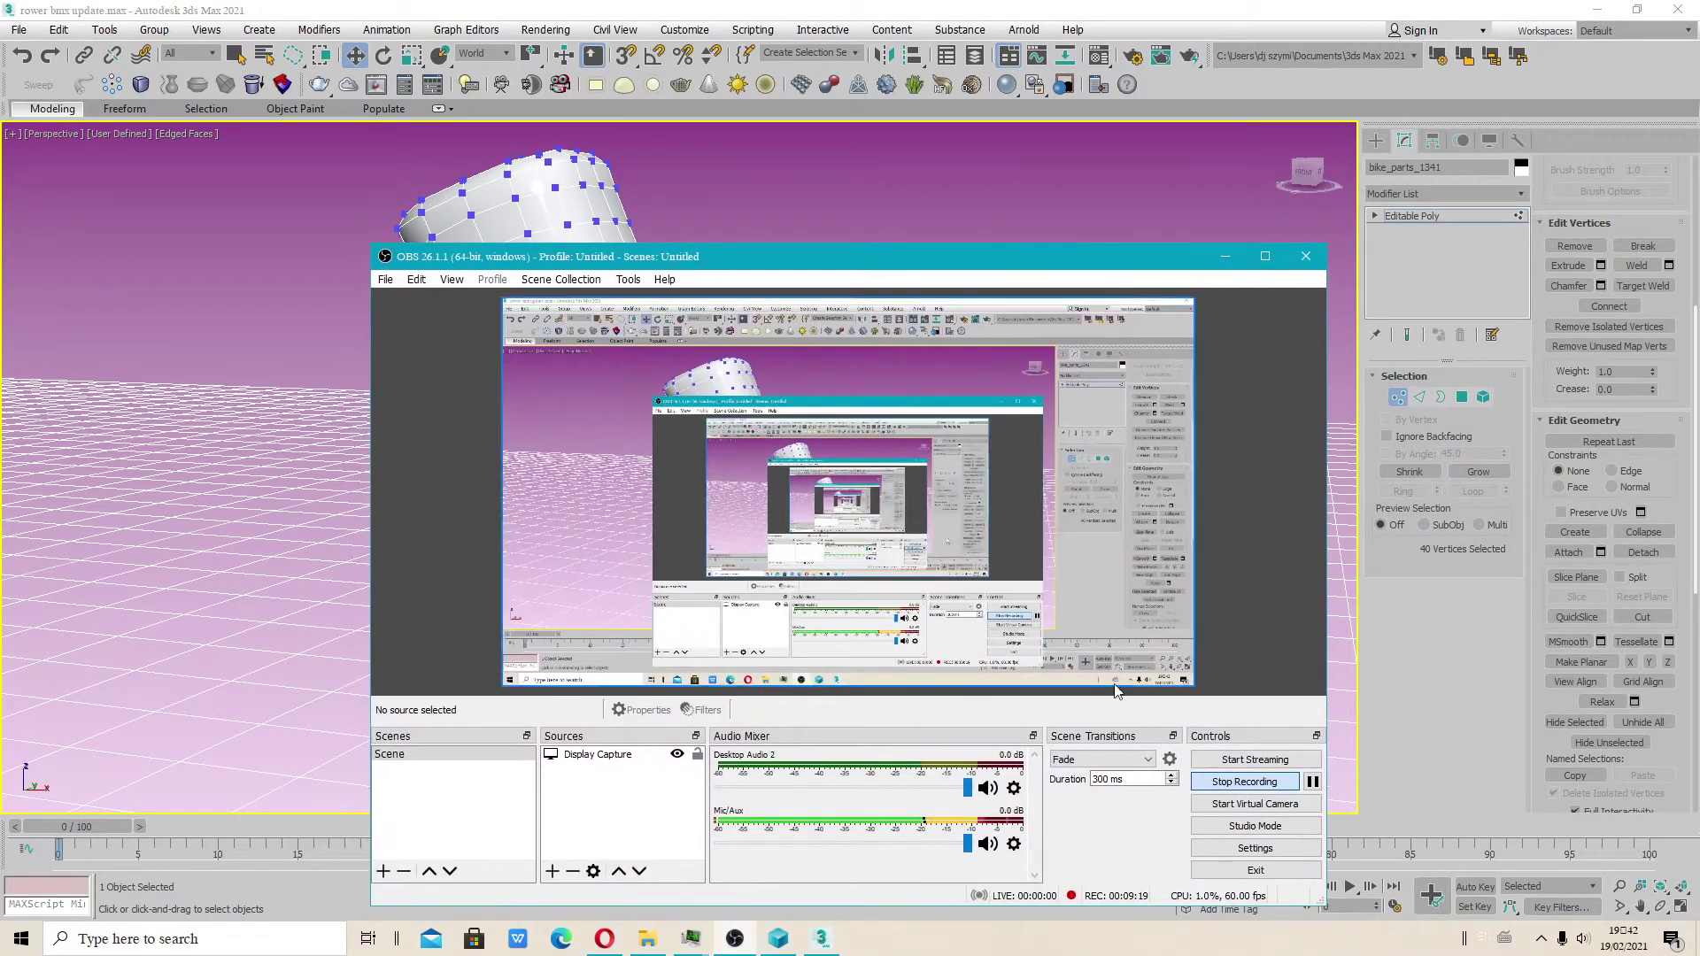